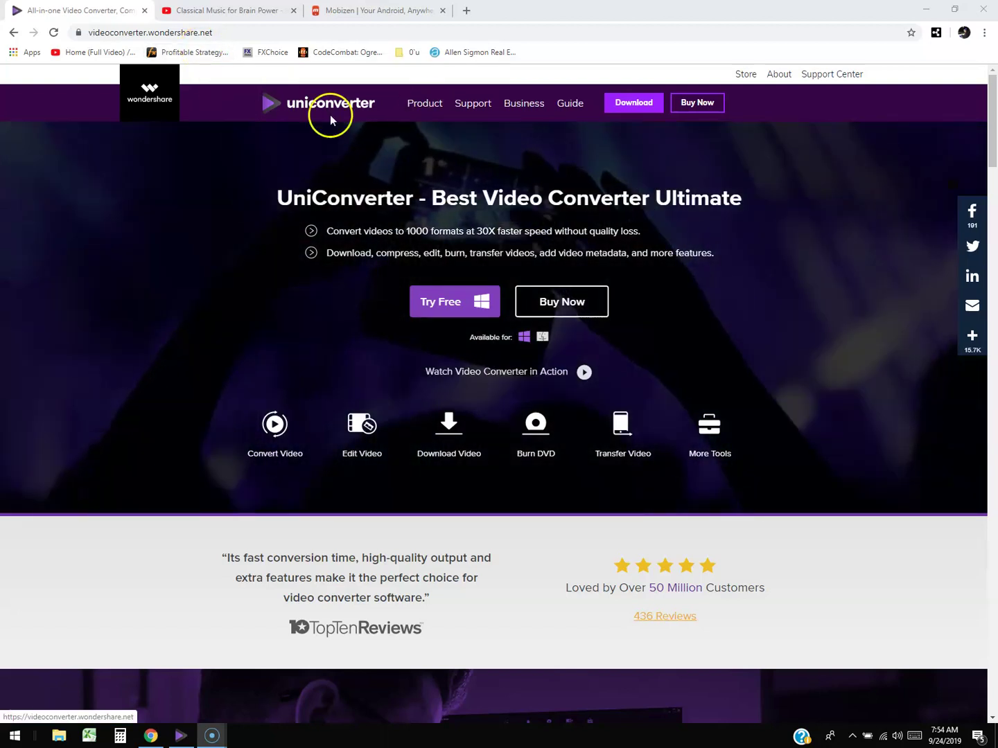
Open the Wondershare site in a new tab and browse its Product menu.
{"action": "left_click", "coordinate": [153, 103]}
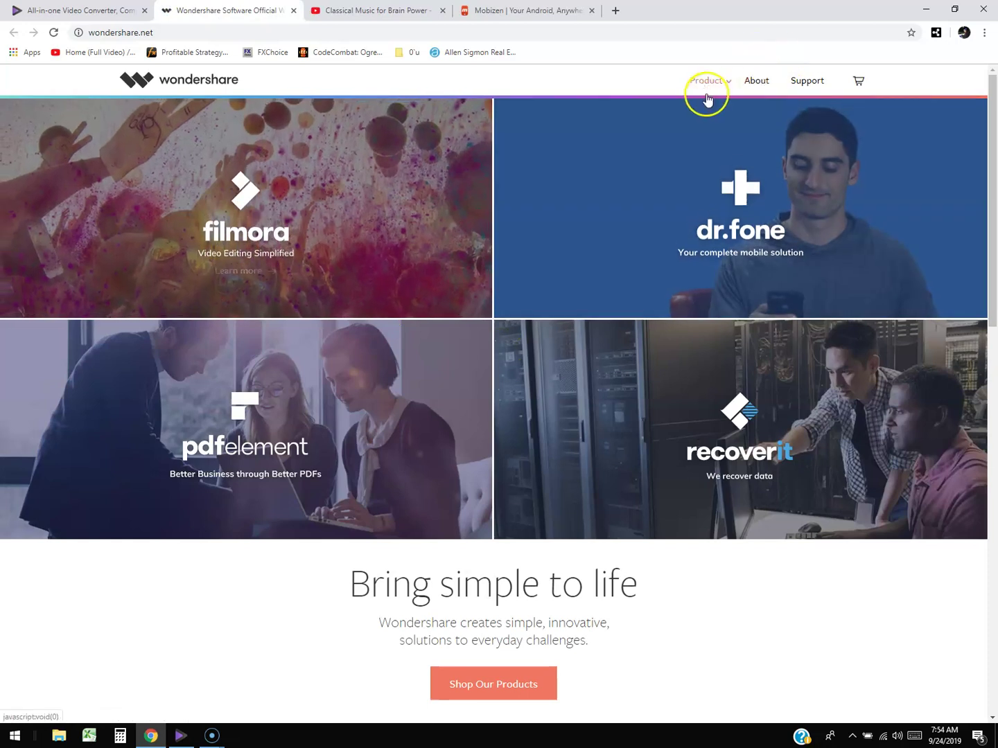
{"action": "left_click", "coordinate": [708, 89]}
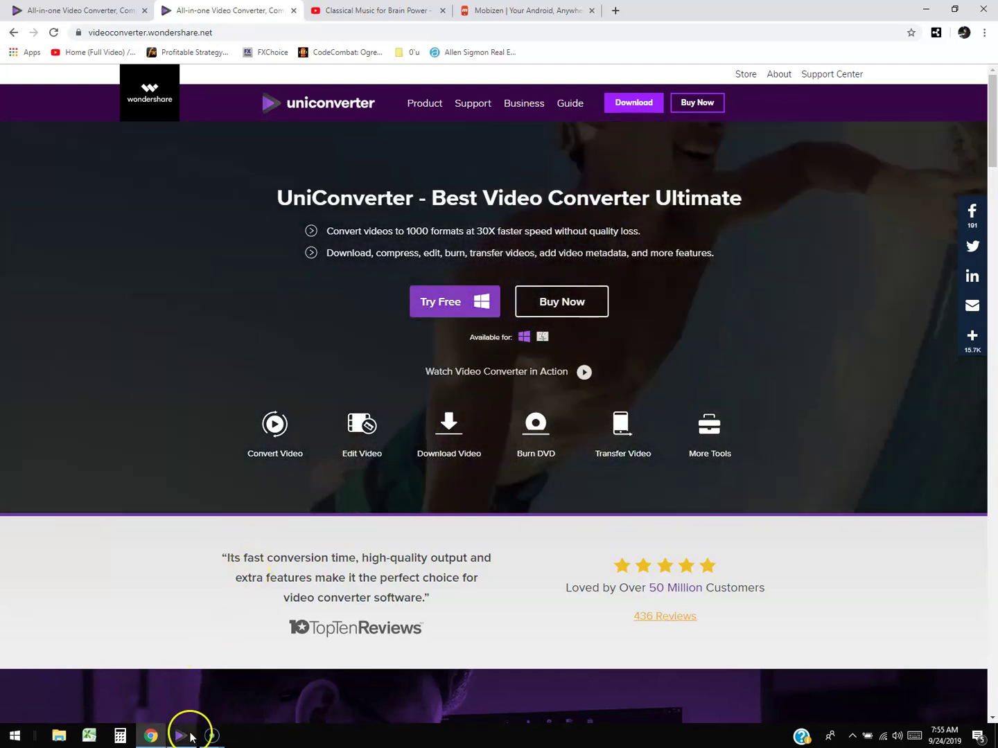
Bring UniConverter forward, tour its Download, Burn, Transfer and Toolbox tabs, then start adding a file.
{"action": "left_click", "coordinate": [182, 735]}
{"action": "left_click_drag", "start_coordinate": [732, 175], "coordinate": [720, 176]}
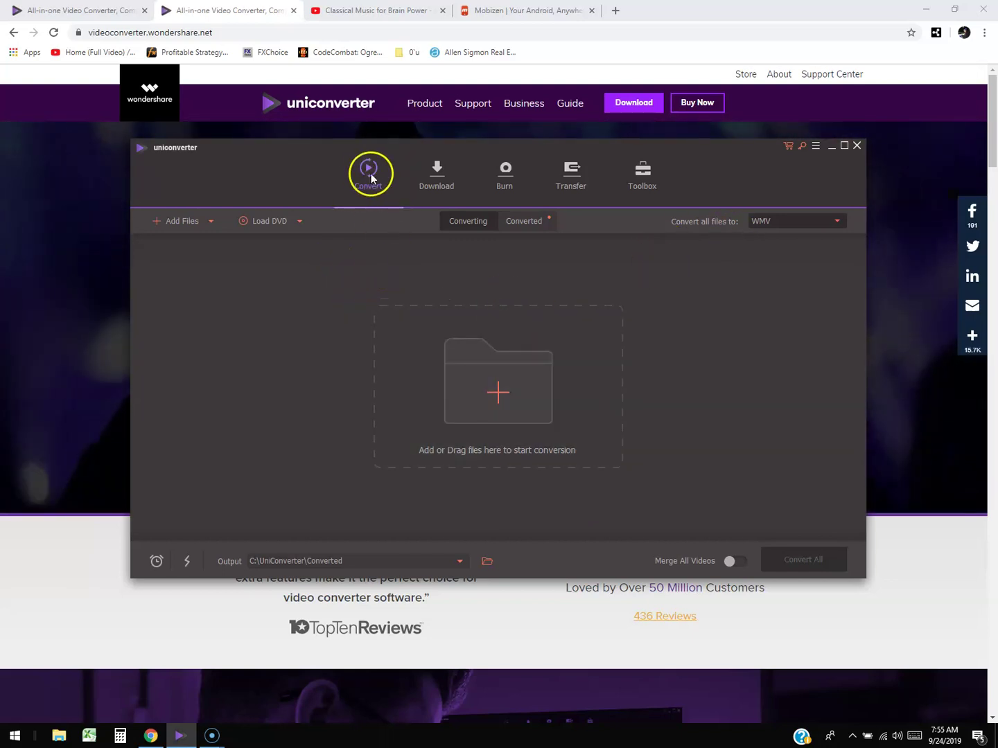
{"action": "left_click", "coordinate": [438, 185]}
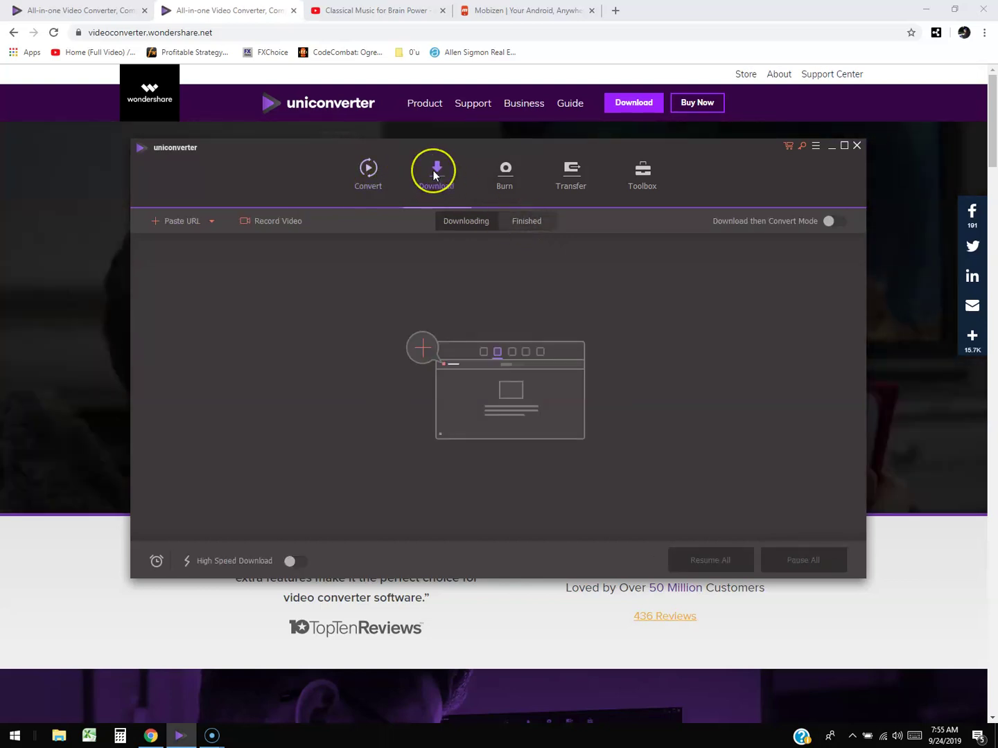
{"action": "left_click", "coordinate": [511, 187]}
{"action": "left_click", "coordinate": [571, 185]}
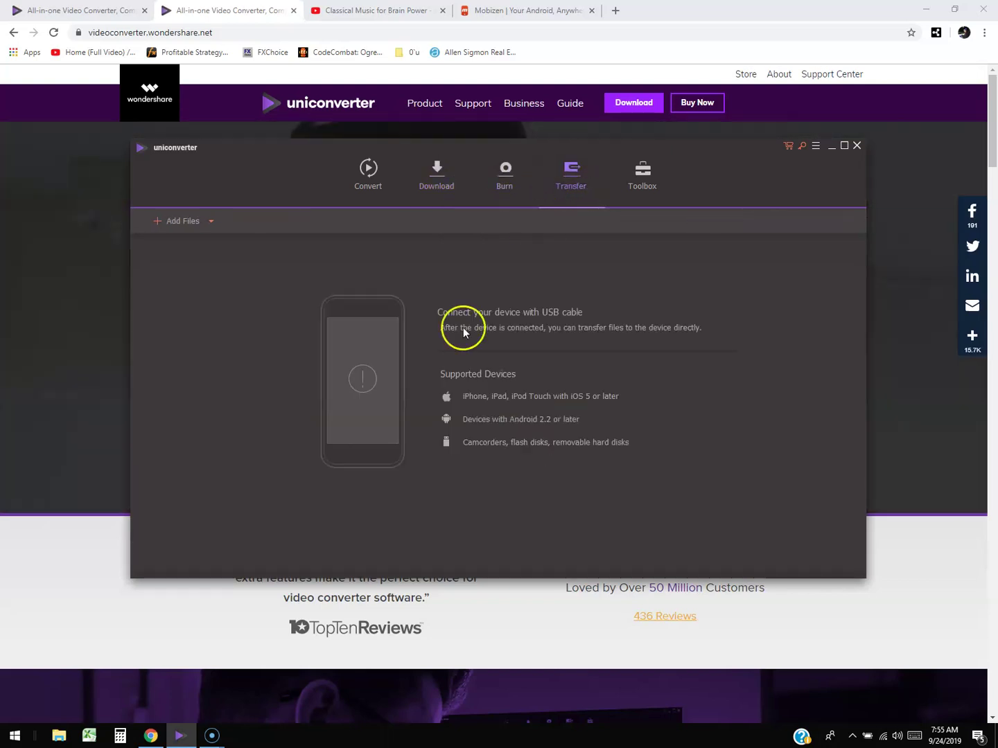
{"action": "left_click", "coordinate": [658, 181]}
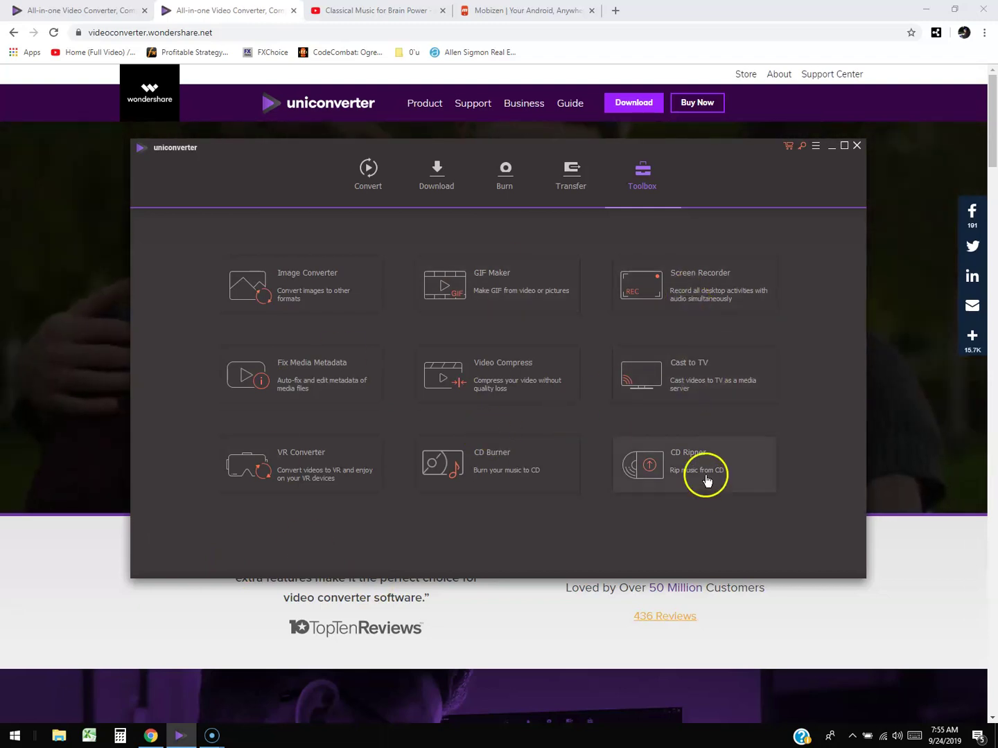
{"action": "left_click", "coordinate": [372, 187]}
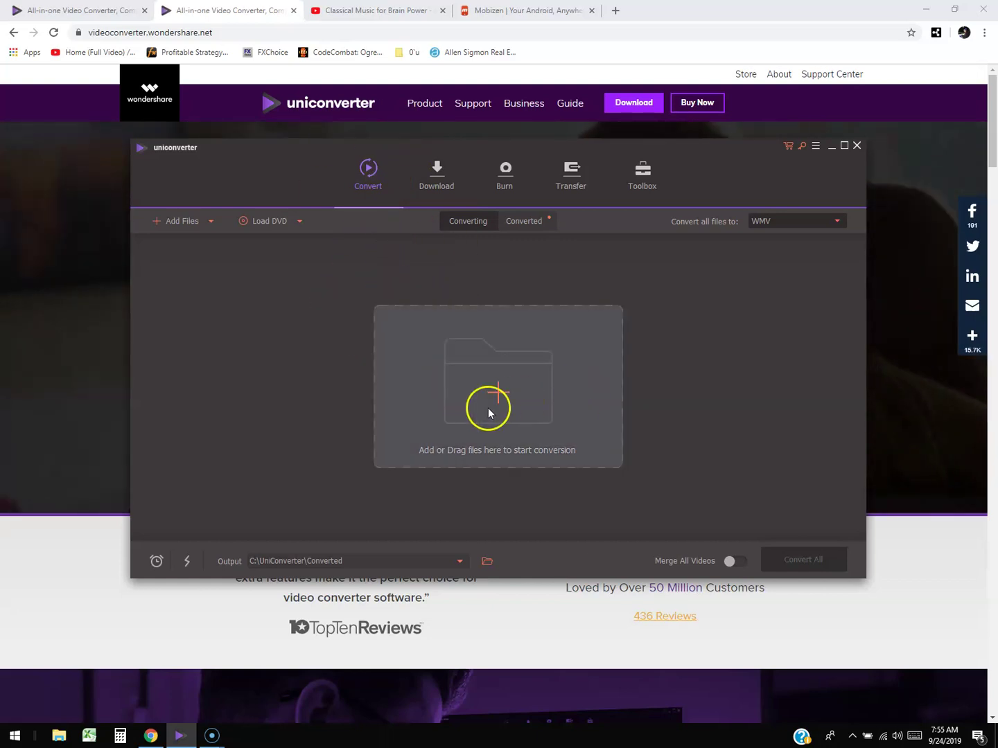
{"action": "left_click", "coordinate": [570, 404]}
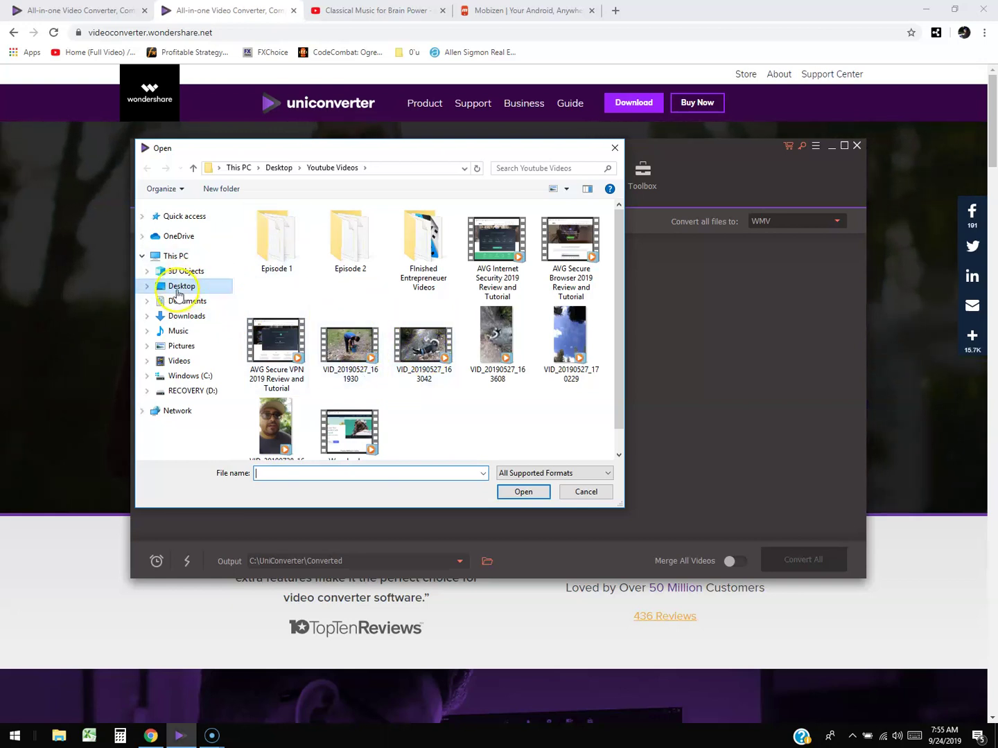
Add VID_20190527_163042 from Desktop\Youtube Videos to the conversion list.
{"action": "left_click", "coordinate": [221, 290]}
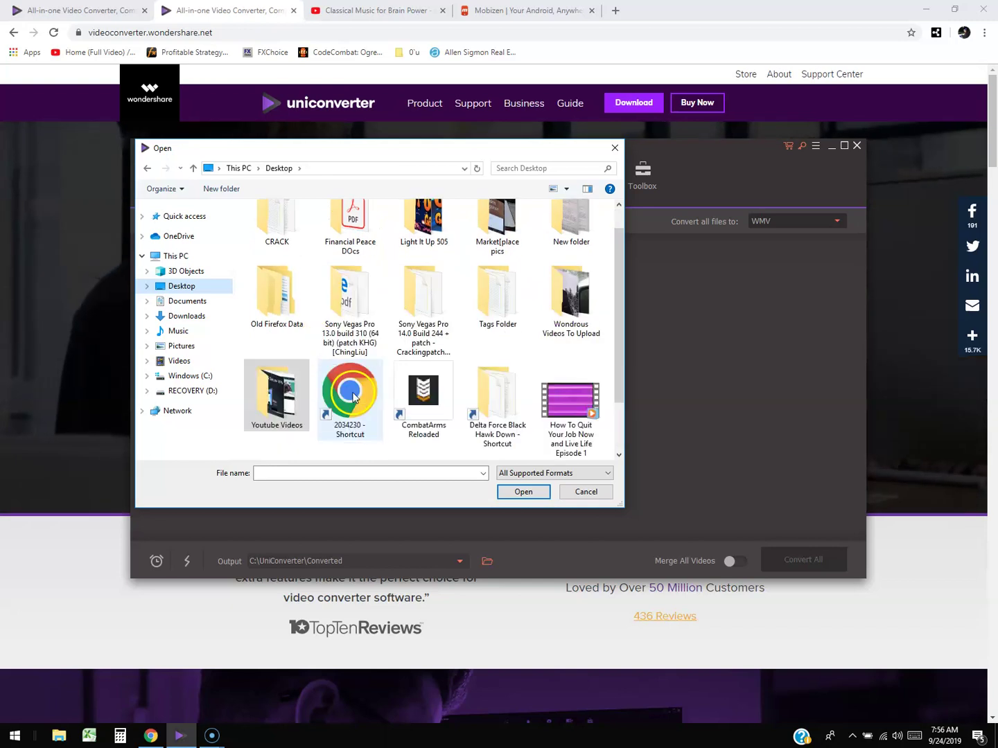
{"action": "double_click", "coordinate": [278, 402]}
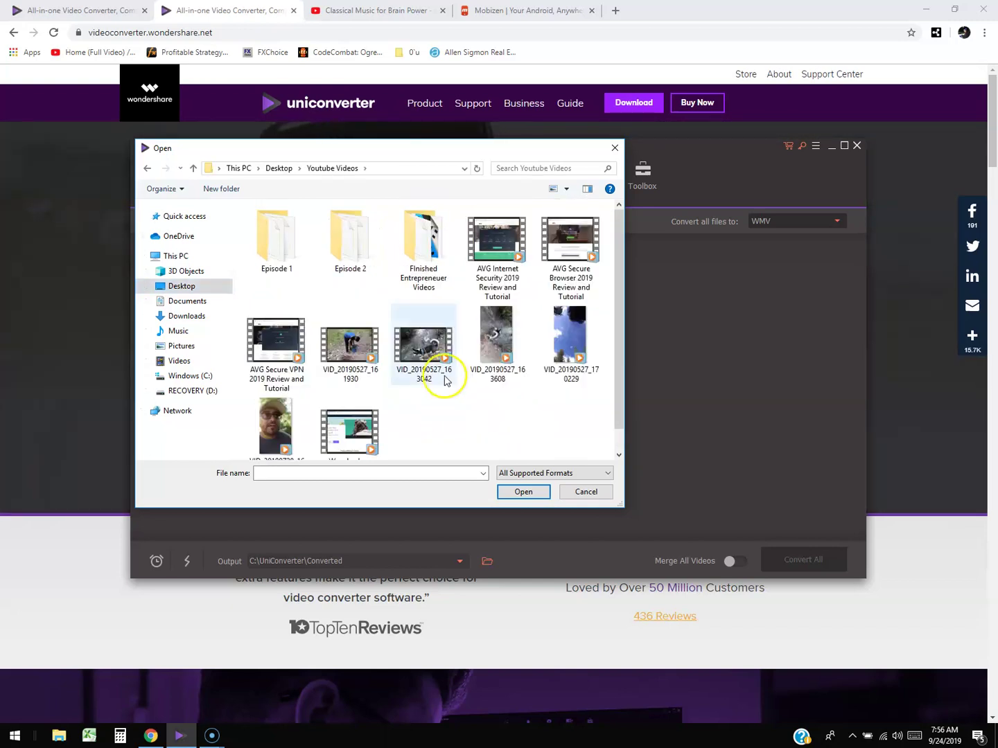
{"action": "left_click", "coordinate": [540, 495]}
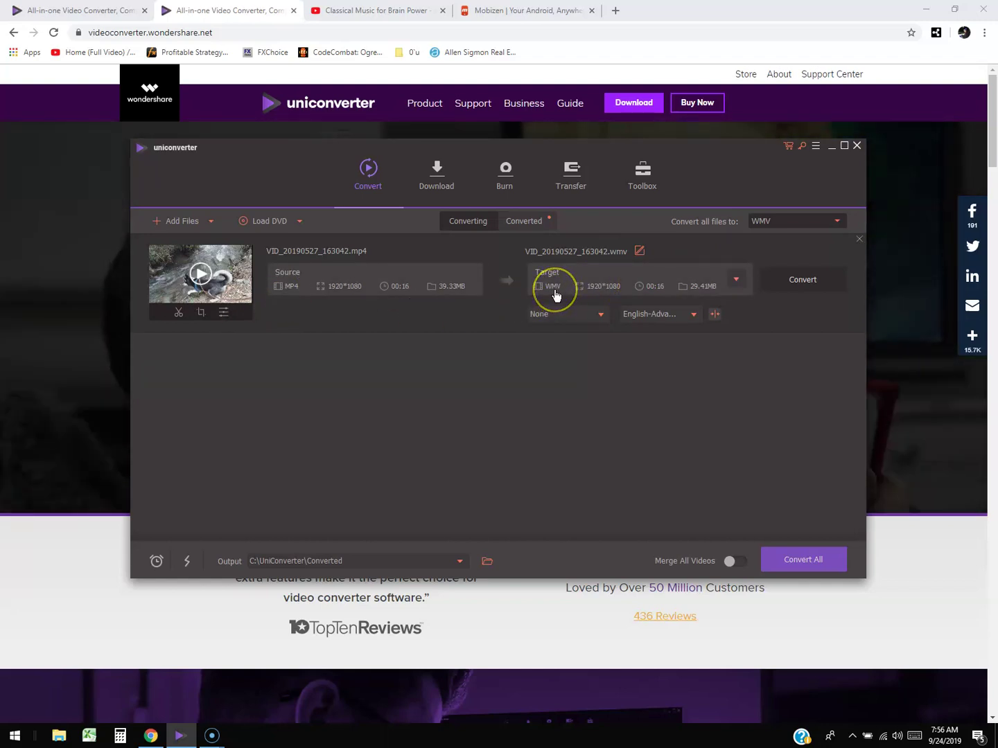
Set the clip's target to WMV, Same as source (1920*1080), and start converting.
{"action": "left_click", "coordinate": [563, 291]}
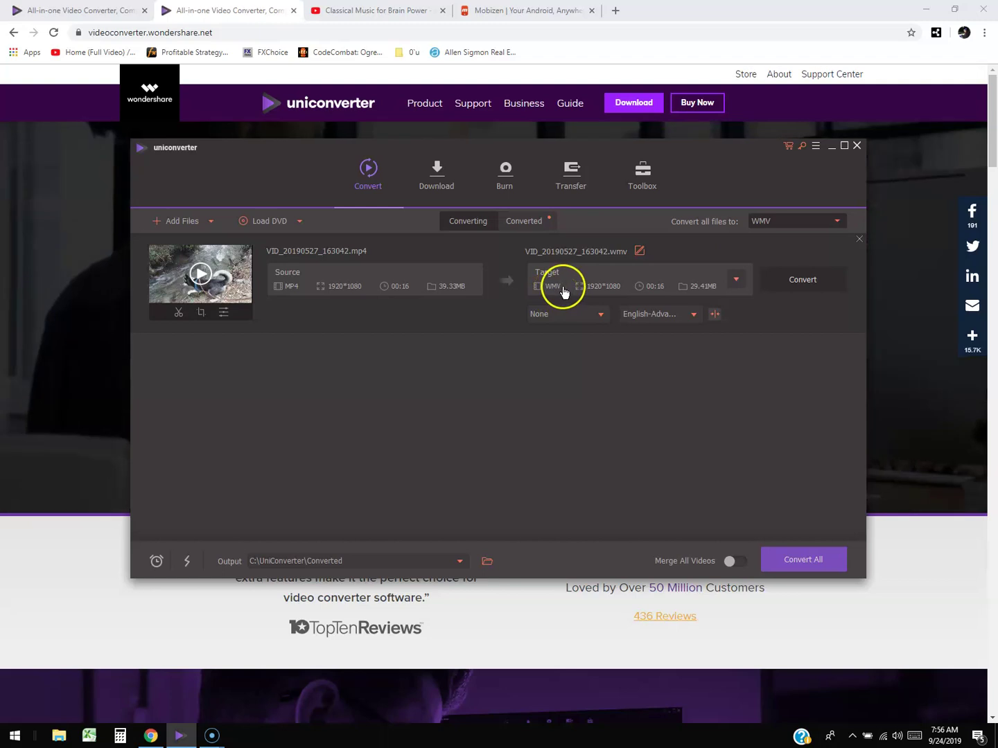
{"action": "left_click", "coordinate": [736, 281]}
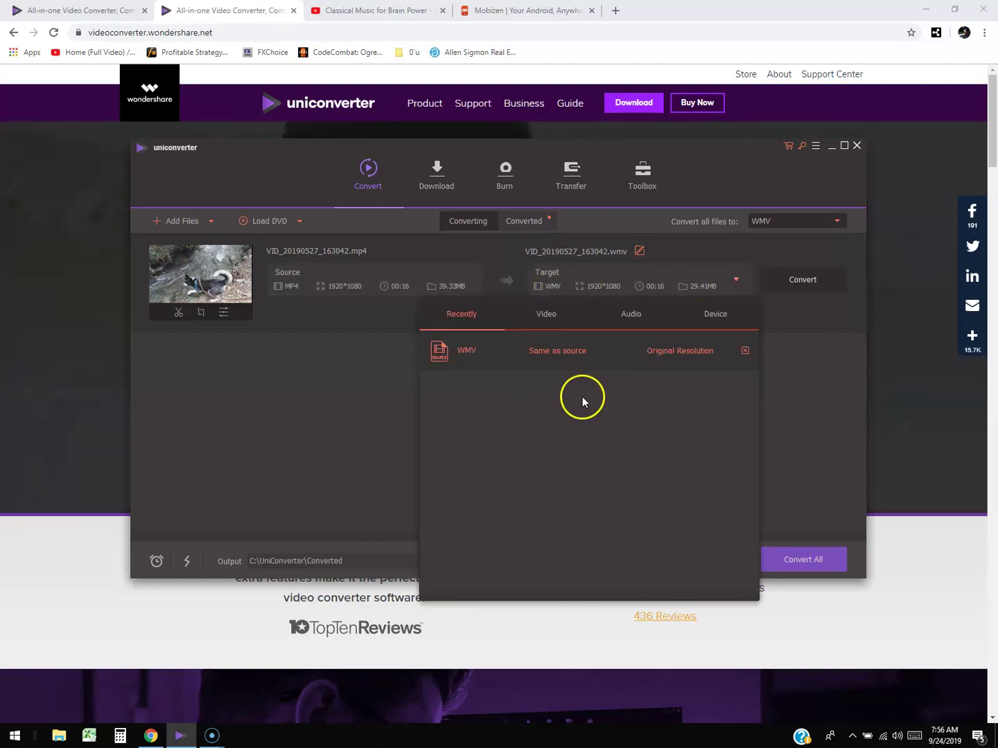
{"action": "left_click", "coordinate": [549, 322]}
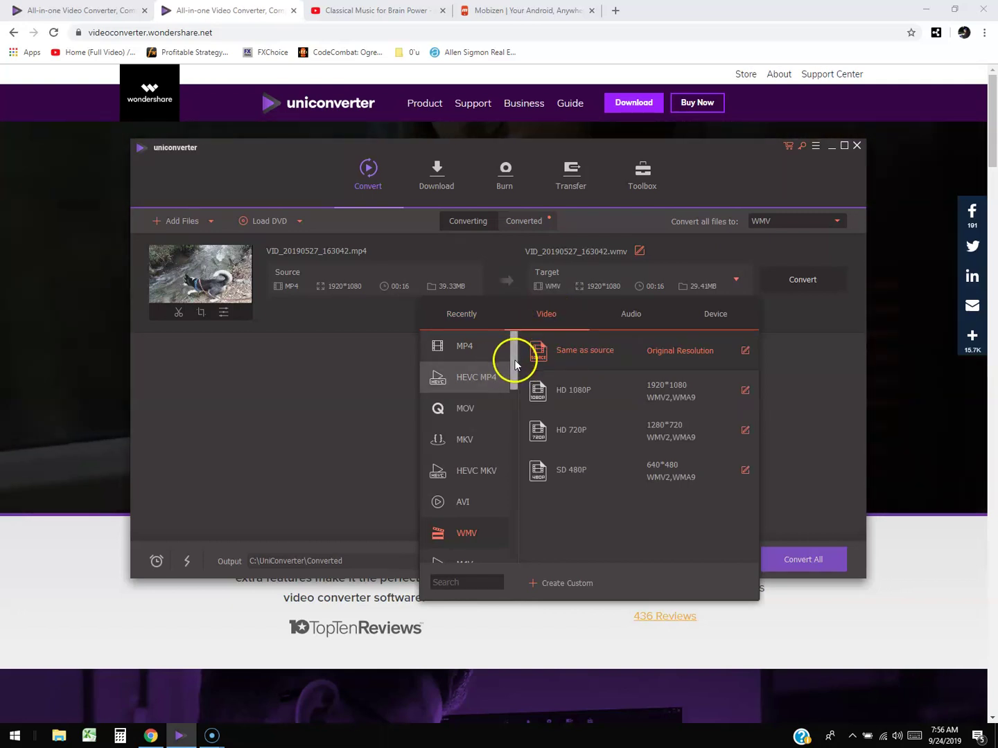
{"action": "left_click_drag", "start_coordinate": [514, 363], "coordinate": [510, 375]}
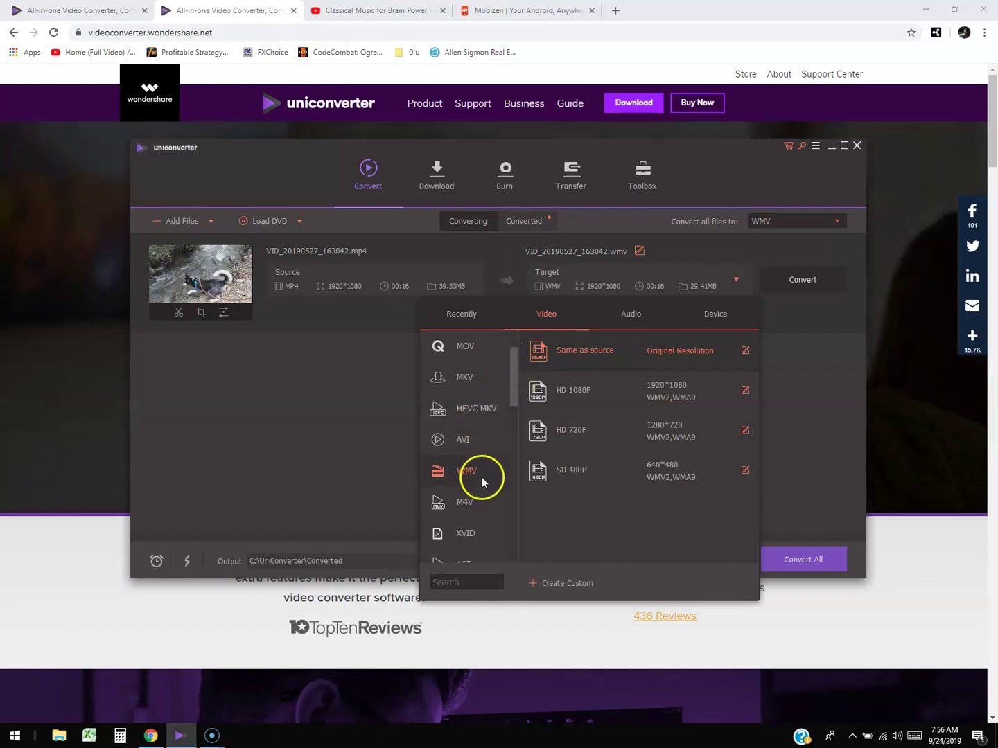
{"action": "left_click_drag", "start_coordinate": [516, 381], "coordinate": [525, 356]}
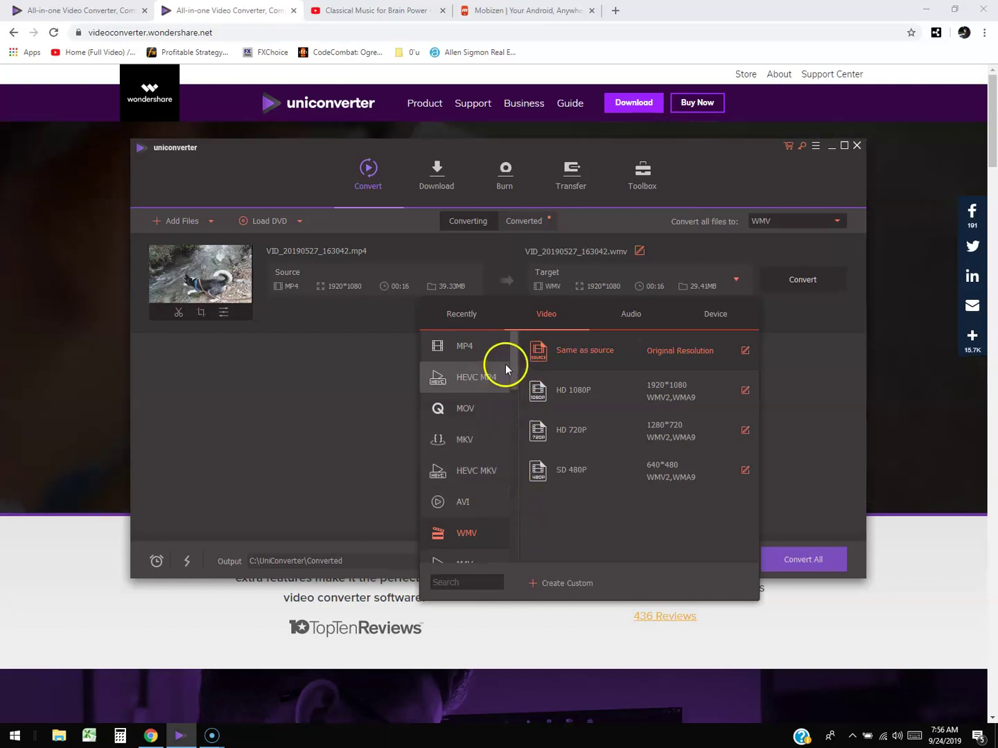
{"action": "left_click_drag", "start_coordinate": [516, 368], "coordinate": [514, 390]}
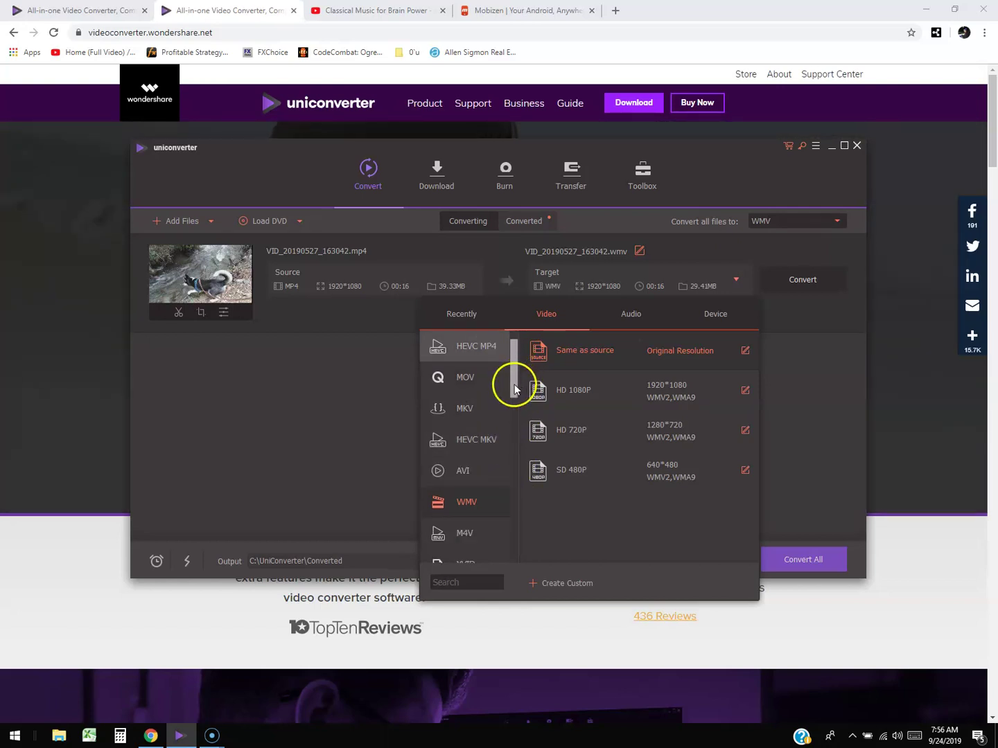
{"action": "left_click", "coordinate": [480, 503]}
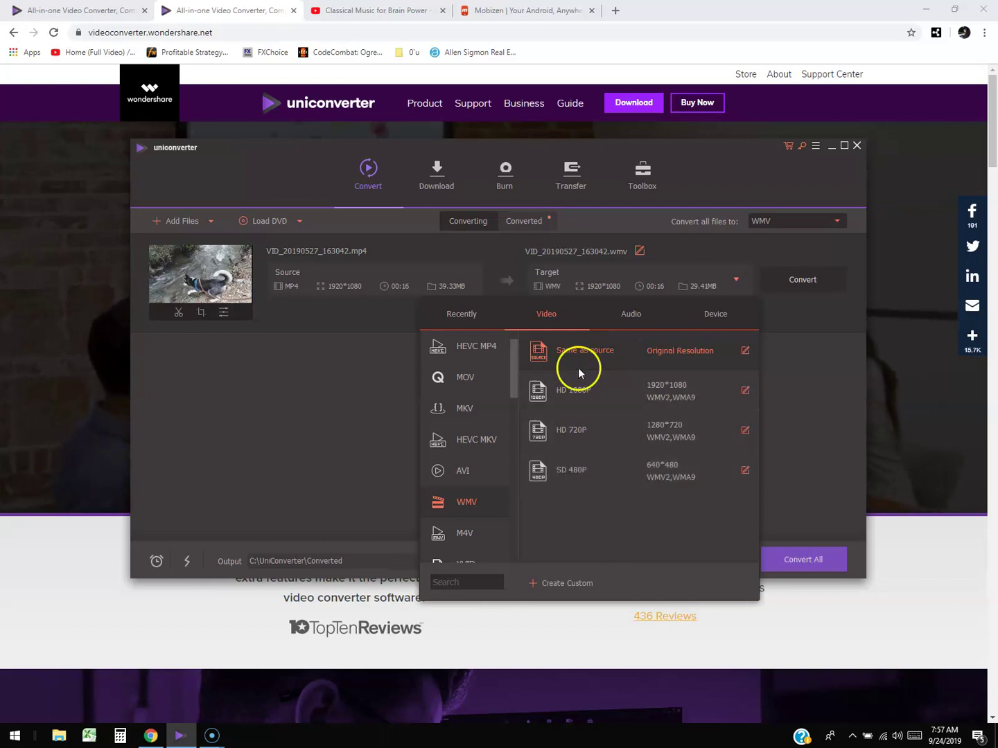
{"action": "left_click", "coordinate": [569, 352]}
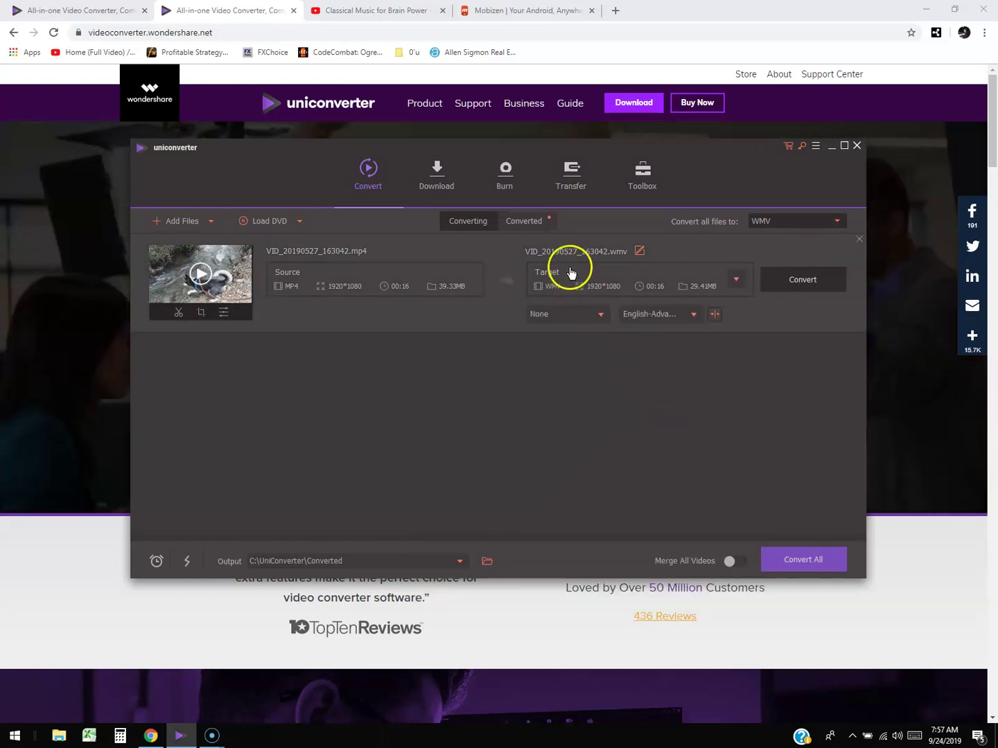
{"action": "left_click", "coordinate": [807, 282]}
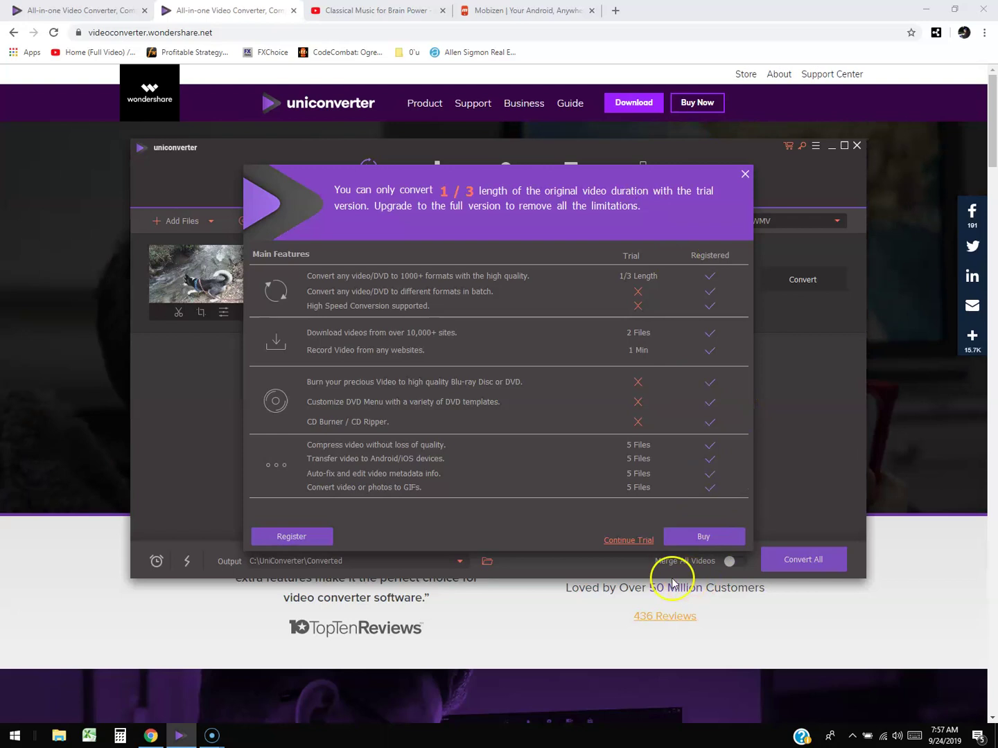
Continue the trial, let the clip convert to a 29.41MB WMV, and open the output folder.
{"action": "left_click", "coordinate": [627, 540]}
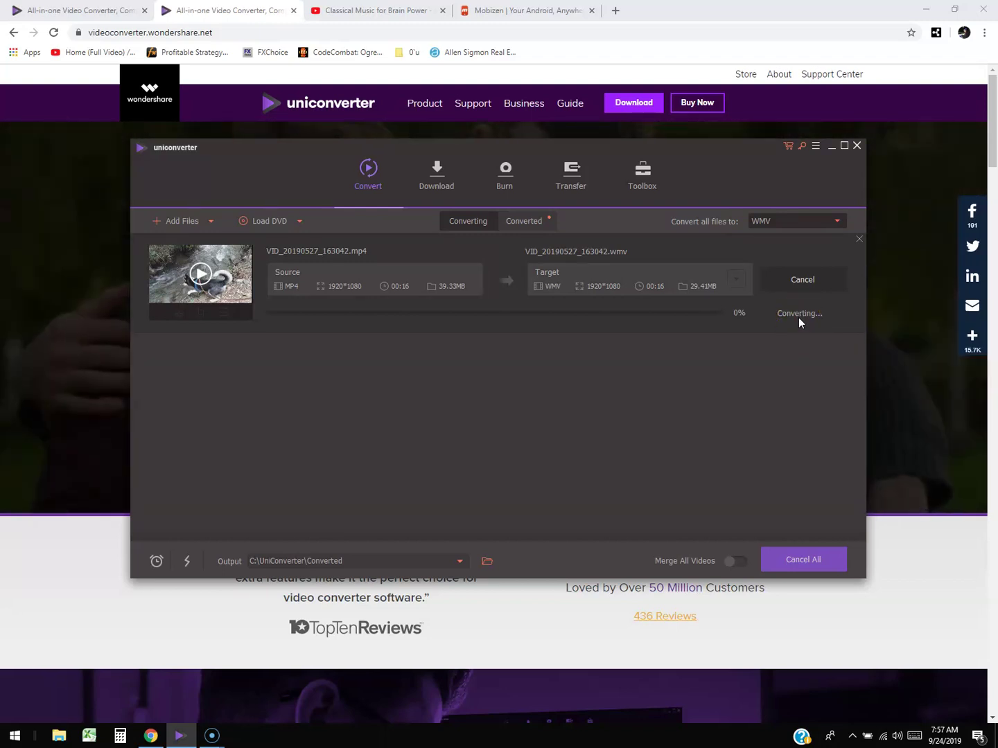
{"action": "left_click", "coordinate": [727, 352]}
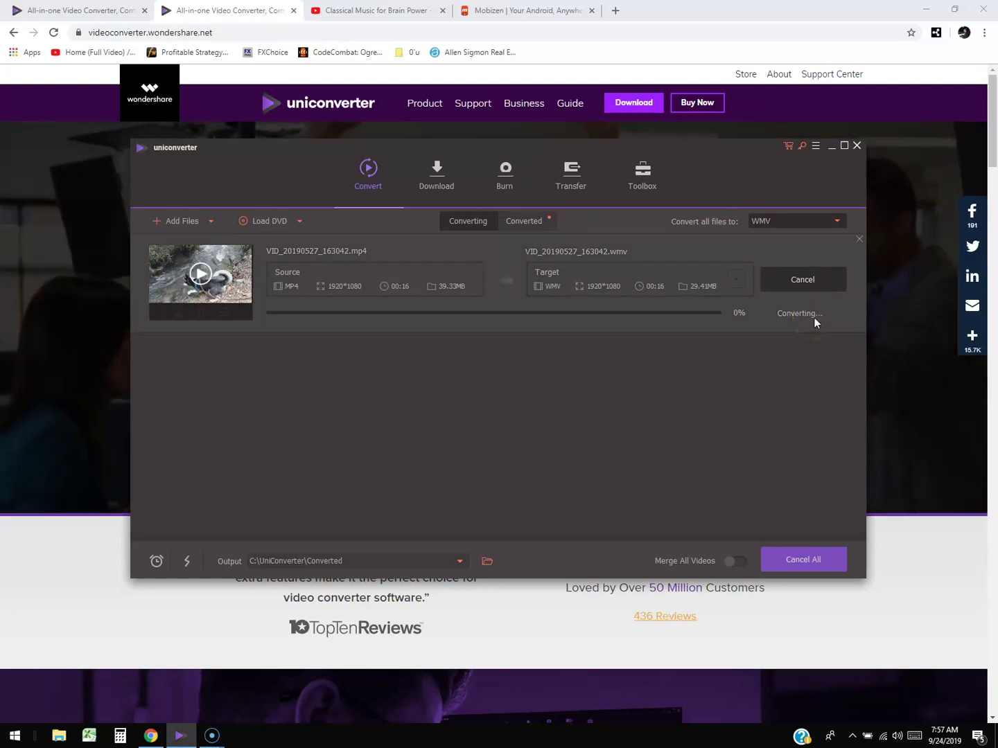
{"action": "left_click", "coordinate": [710, 420]}
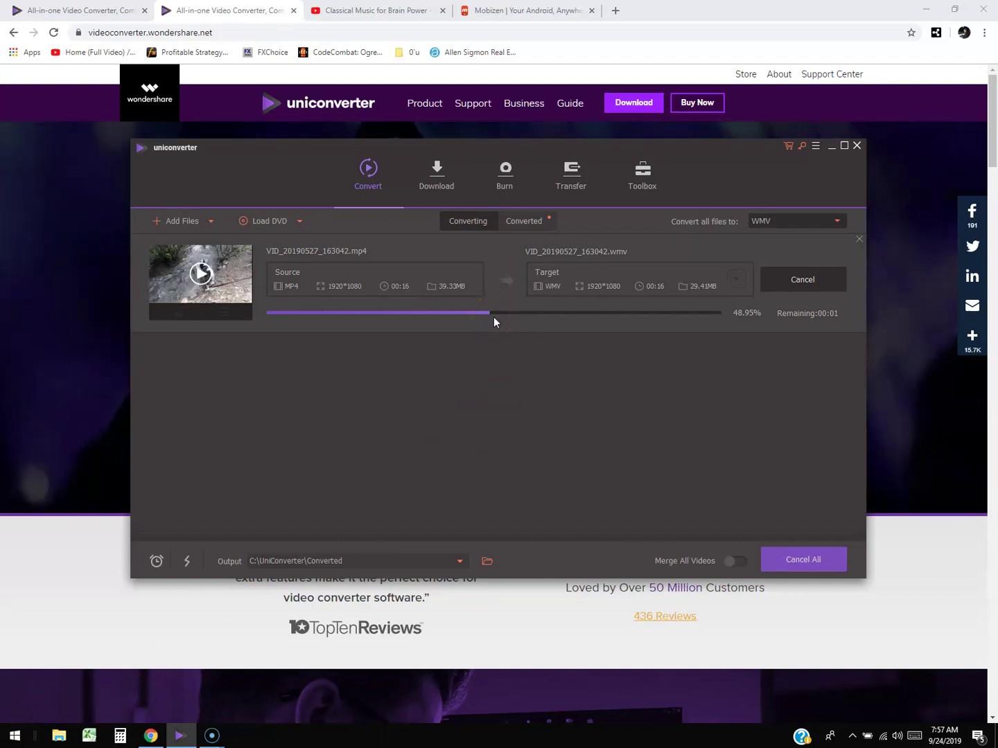
{"action": "left_click", "coordinate": [705, 418]}
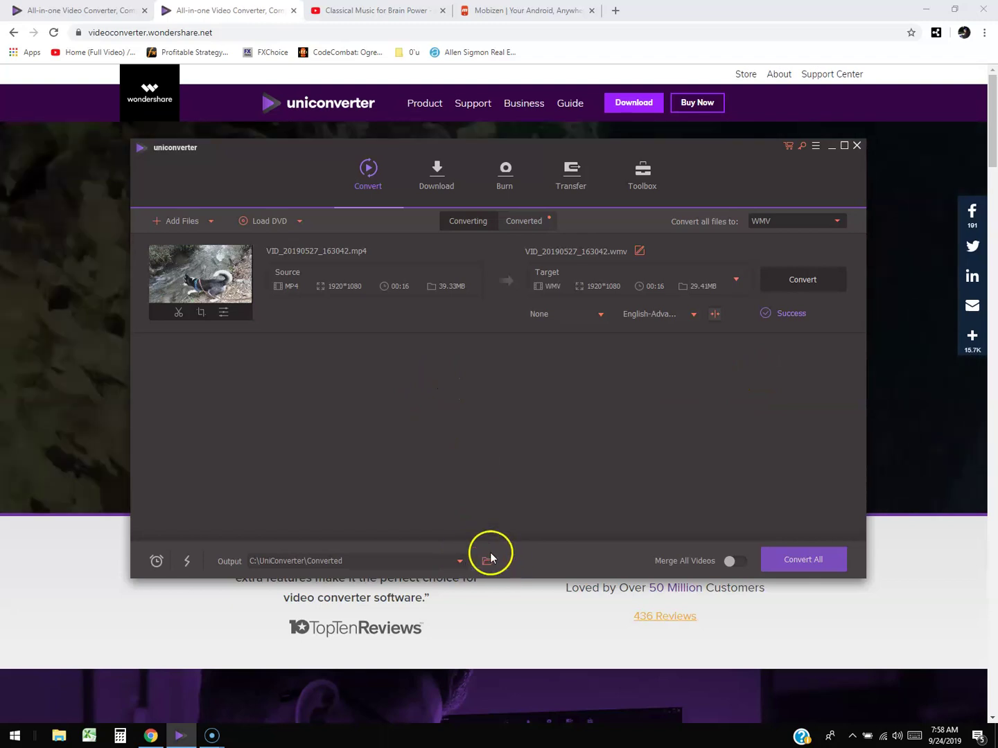
{"action": "left_click", "coordinate": [488, 562]}
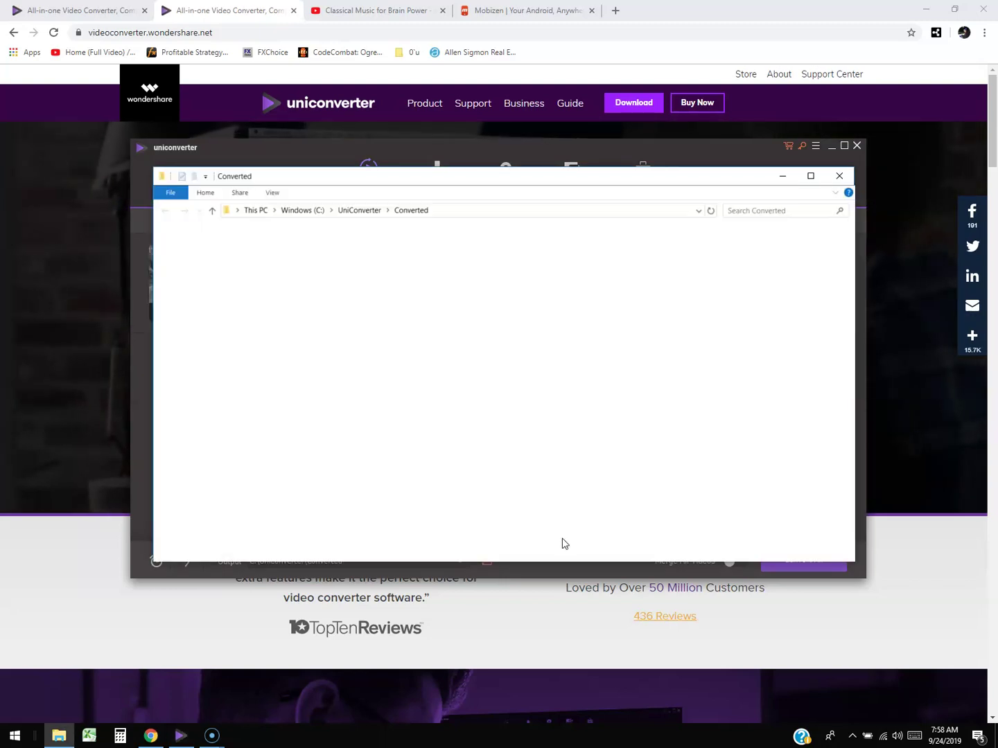
Play the converted VID_20190527_163042 WMV file from the Converted folder.
{"action": "left_click", "coordinate": [397, 302]}
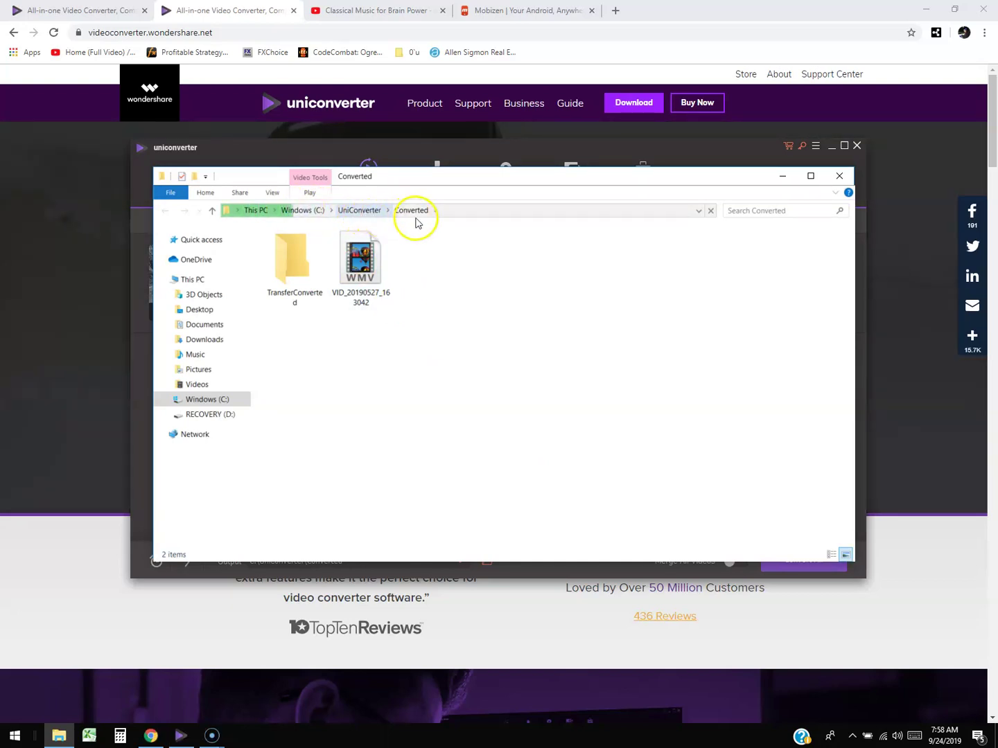
{"action": "left_click", "coordinate": [380, 290]}
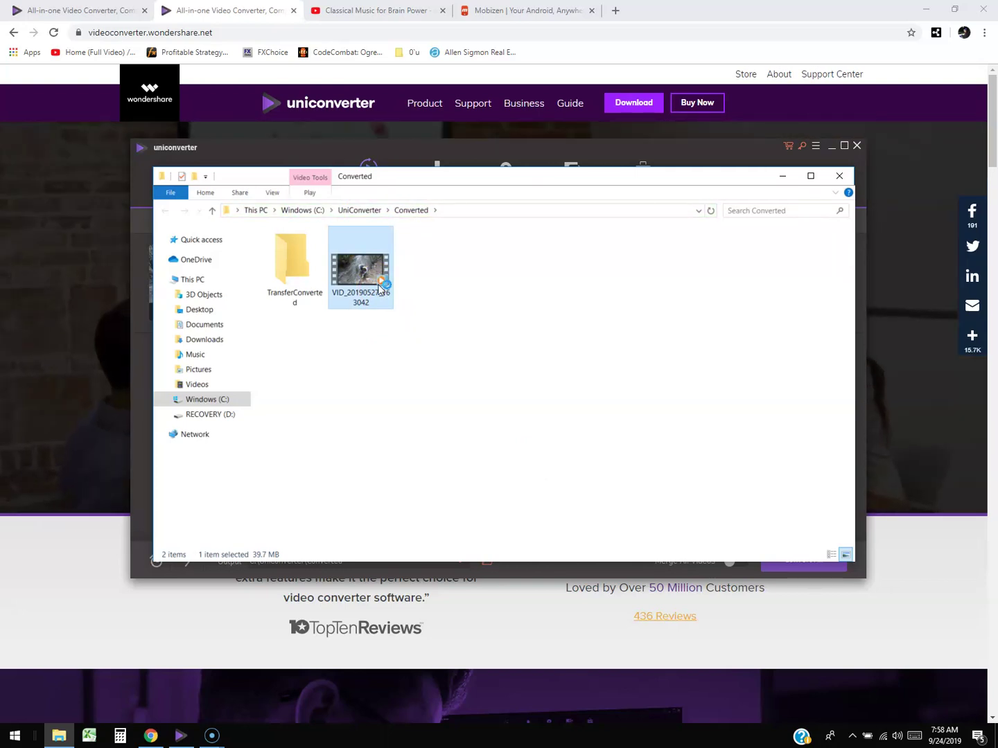
{"action": "double_click", "coordinate": [381, 287]}
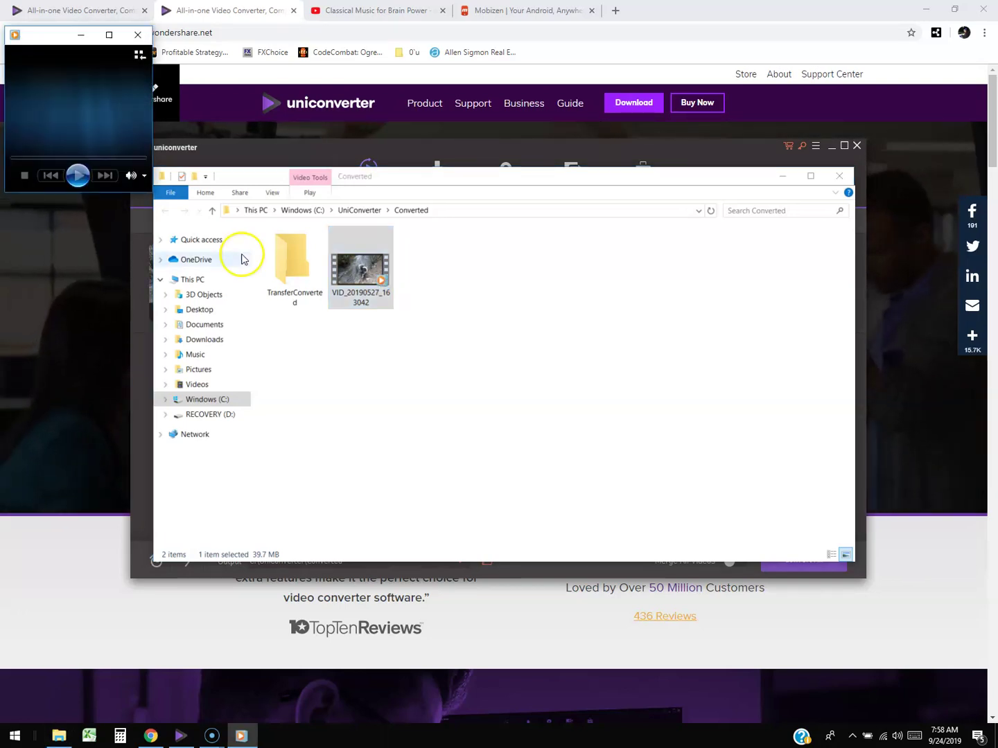
Watch the WMV clip full screen in Windows Media Player, then close the player.
{"action": "left_click", "coordinate": [112, 119]}
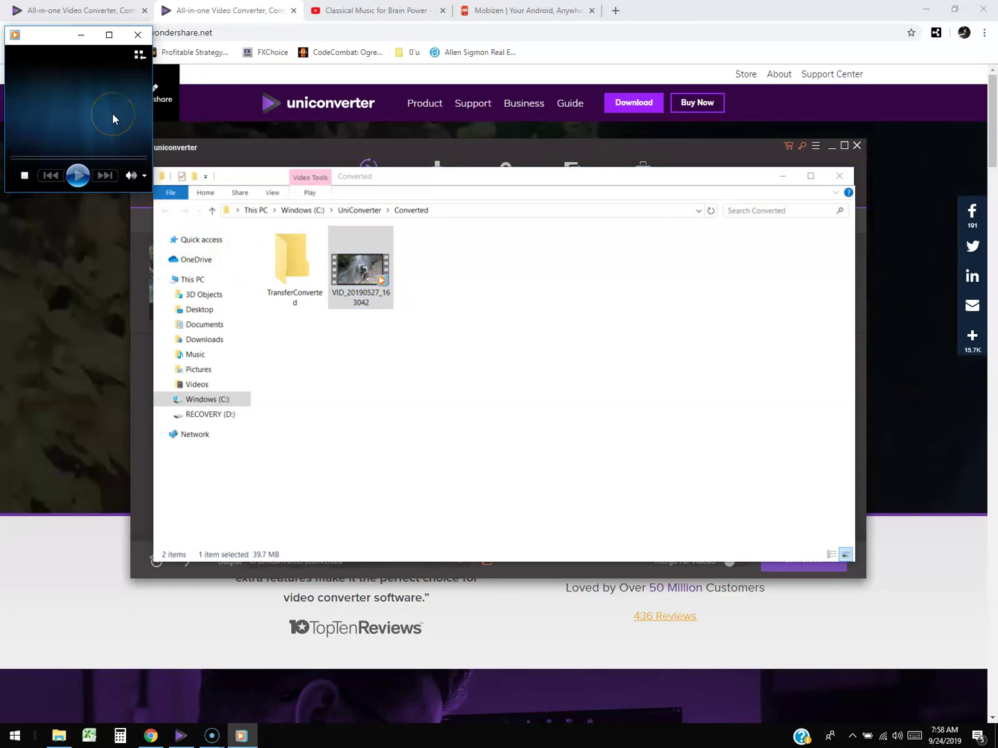
{"action": "double_click", "coordinate": [113, 114]}
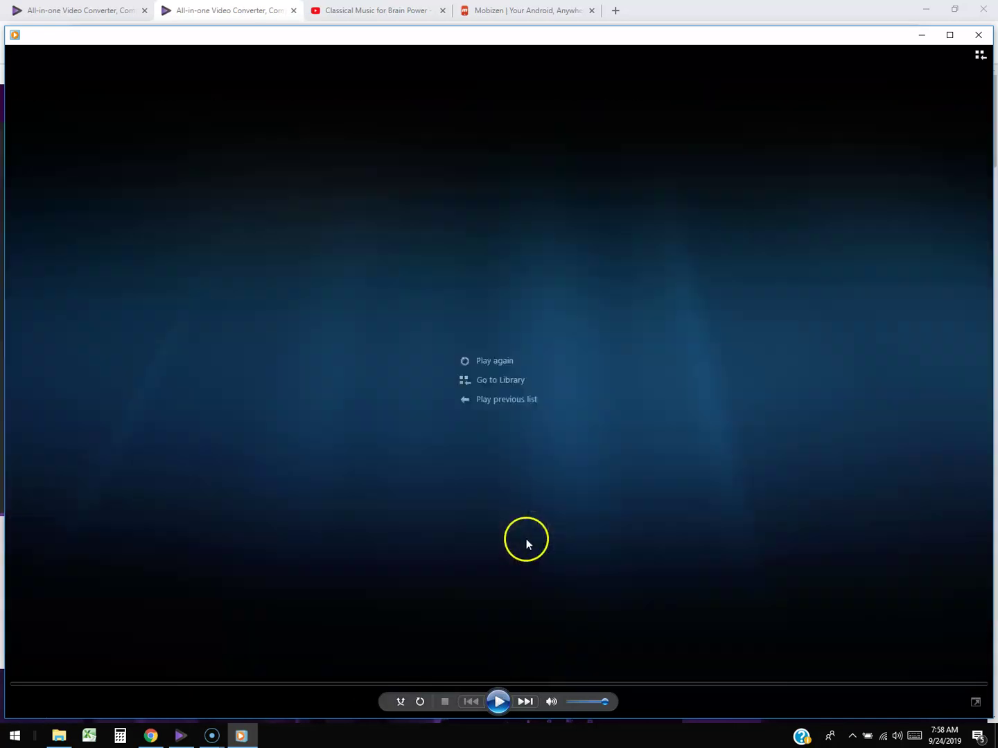
{"action": "left_click", "coordinate": [976, 38]}
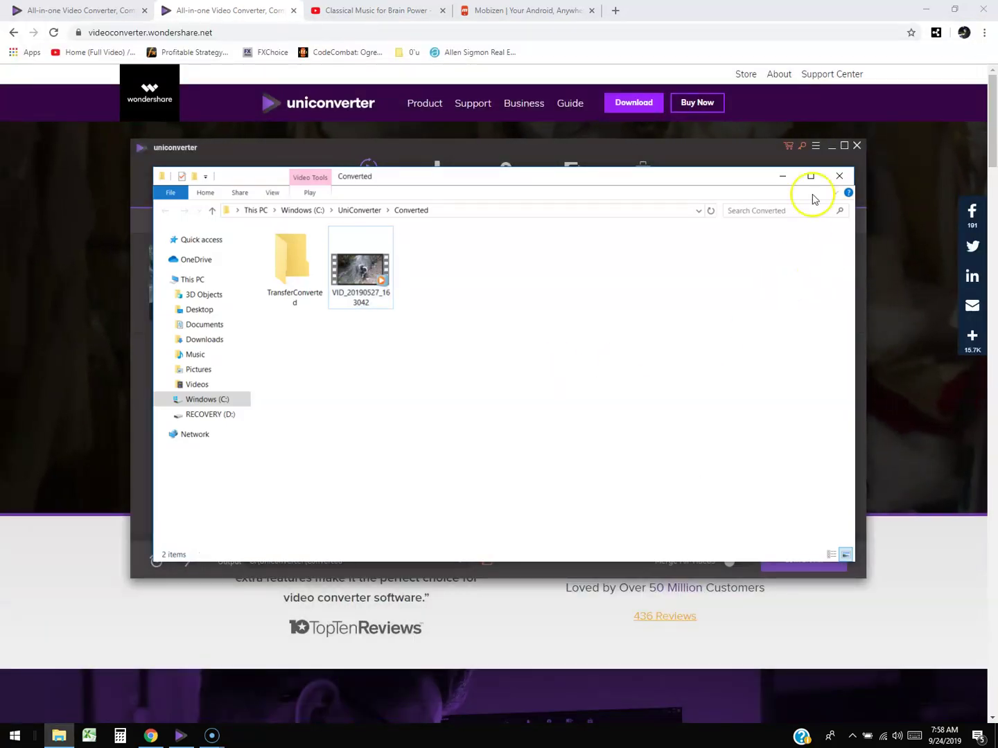
Bring UniConverter forward and browse the Video, Audio and Device target formats, keeping WMV.
{"action": "left_click", "coordinate": [717, 162]}
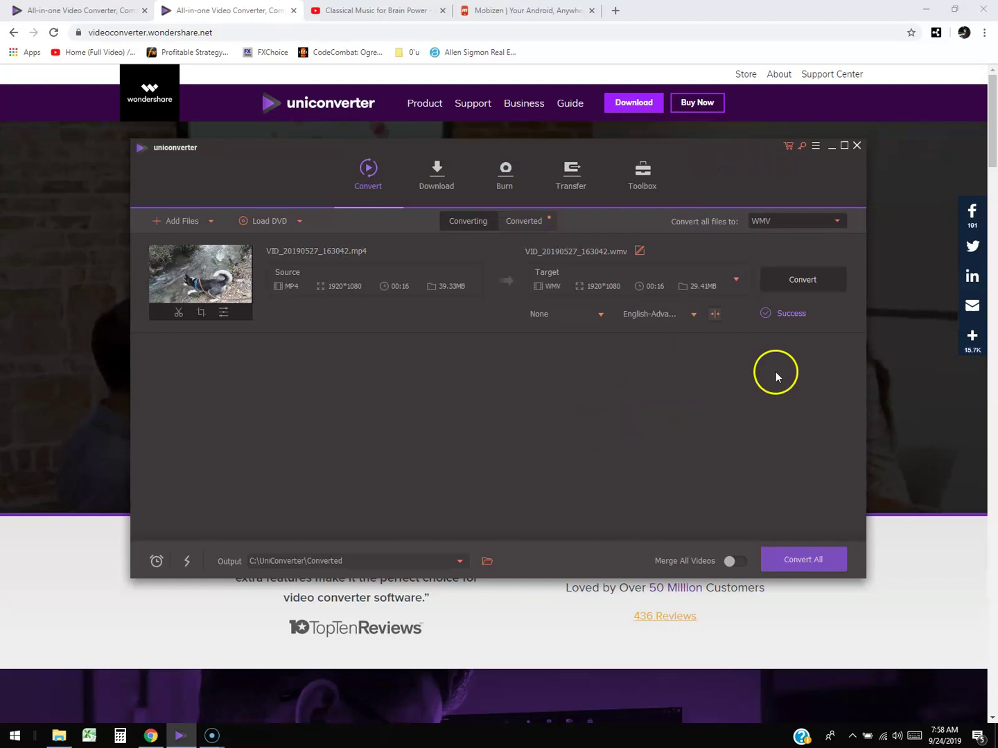
{"action": "left_click", "coordinate": [737, 280]}
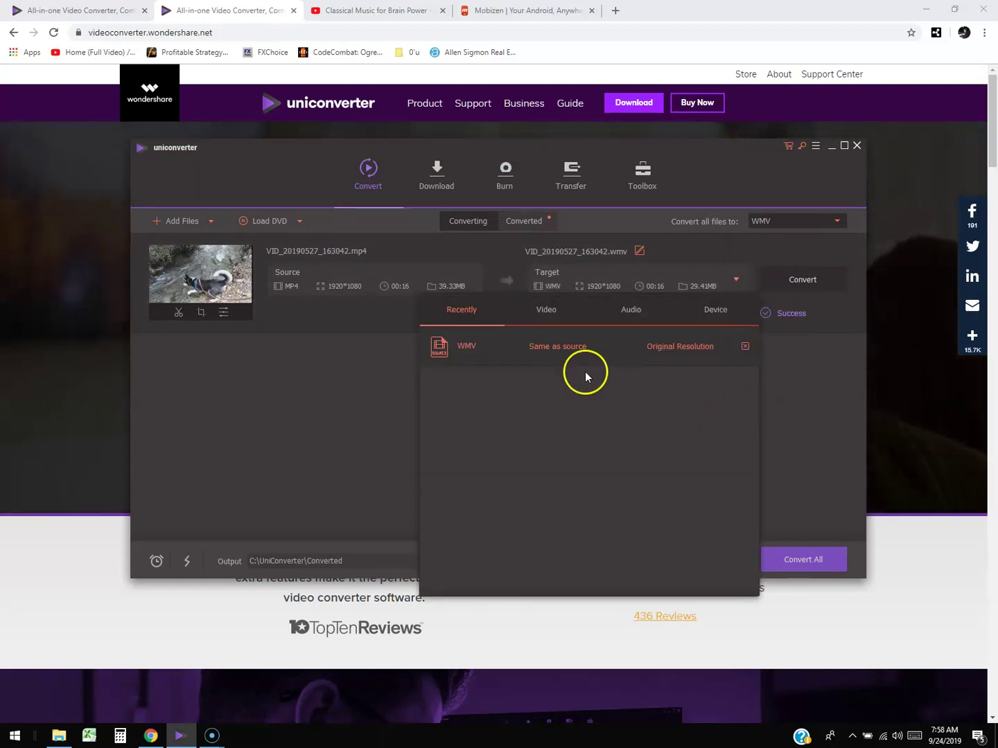
{"action": "left_click", "coordinate": [553, 313]}
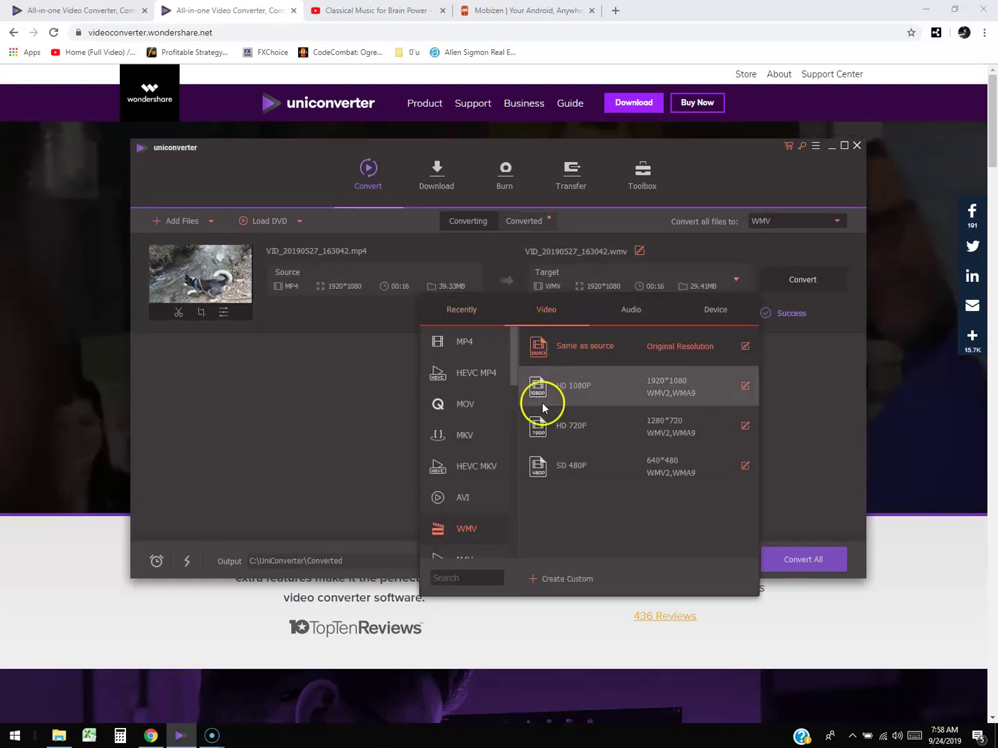
{"action": "left_click_drag", "start_coordinate": [515, 354], "coordinate": [510, 461]}
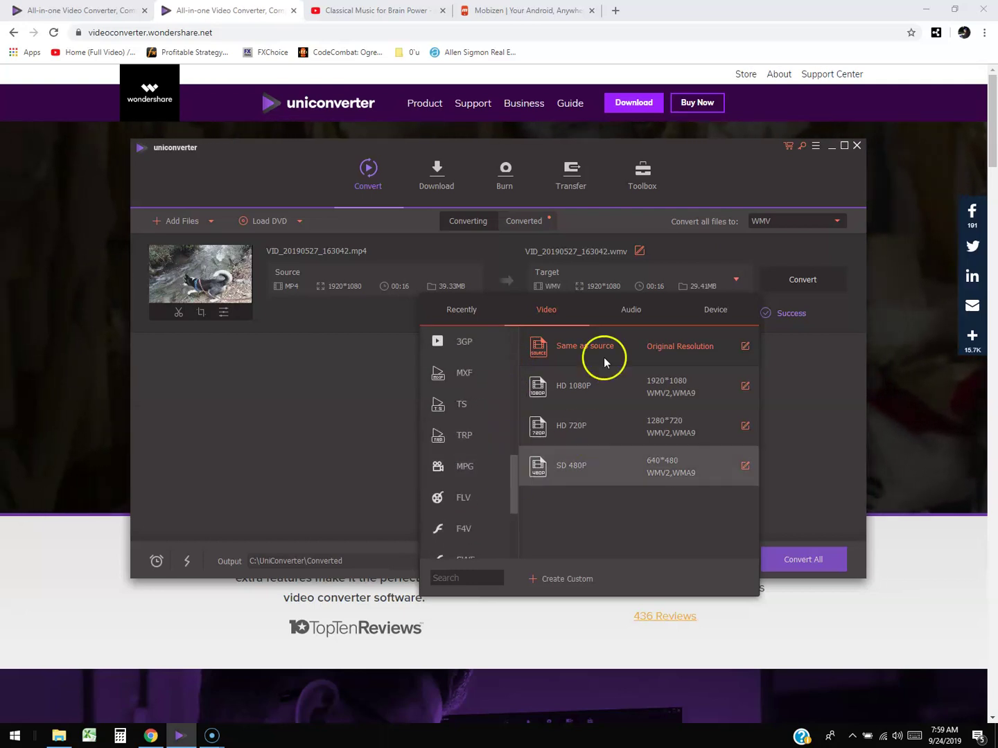
{"action": "left_click", "coordinate": [624, 312]}
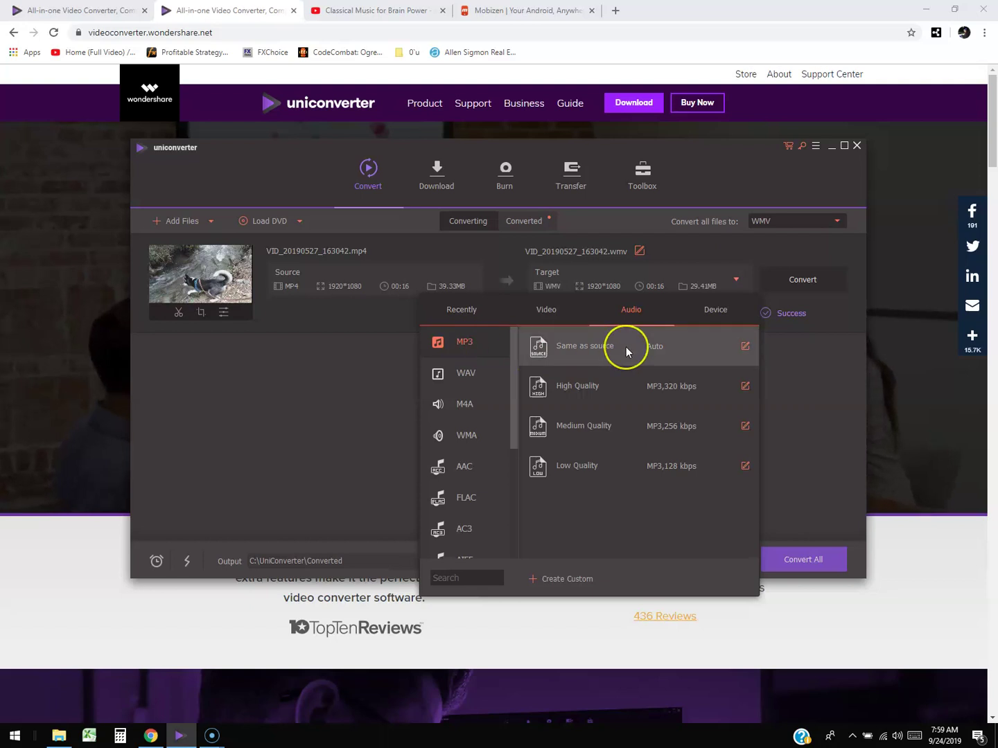
{"action": "left_click", "coordinate": [615, 347]}
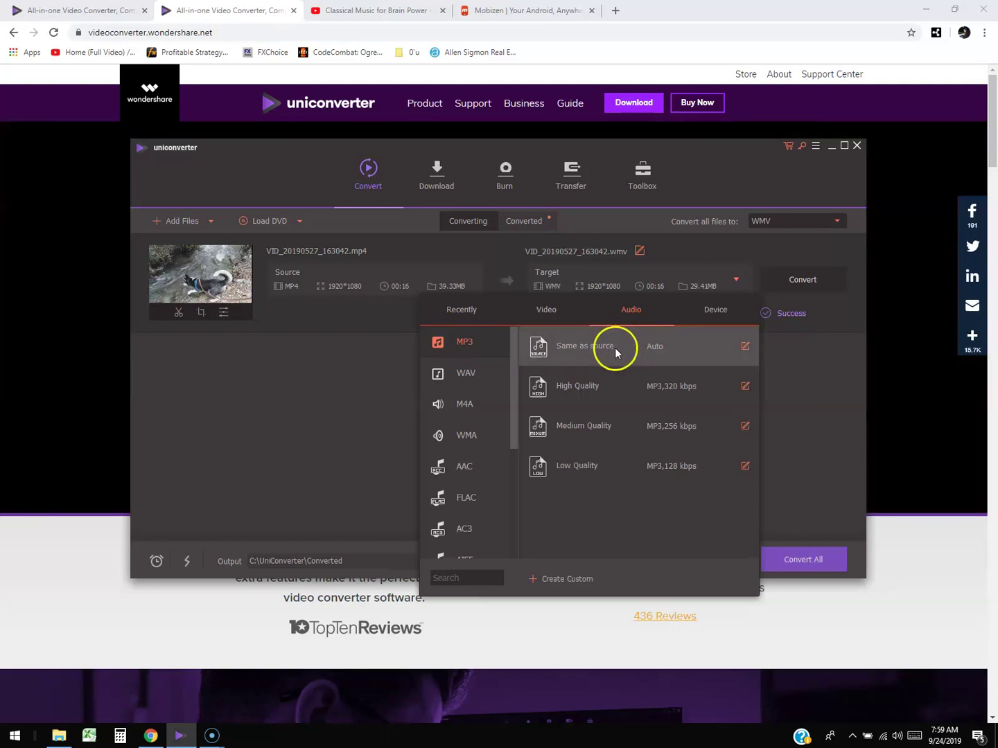
{"action": "mouse_move", "coordinate": [617, 350]}
{"action": "left_mouse_down"}
{"action": "mouse_move", "coordinate": [627, 346]}
{"action": "mouse_move", "coordinate": [568, 352]}
{"action": "mouse_move", "coordinate": [611, 360]}
{"action": "mouse_move", "coordinate": [584, 358]}
{"action": "mouse_move", "coordinate": [647, 352]}
{"action": "left_mouse_up"}
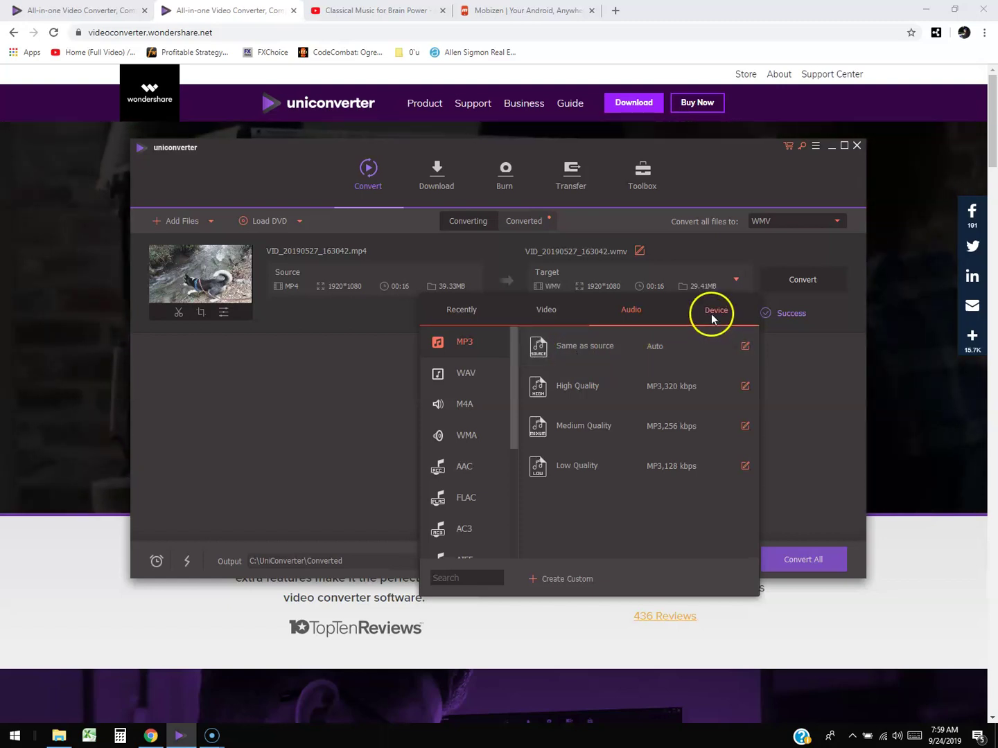
{"action": "left_click", "coordinate": [712, 313]}
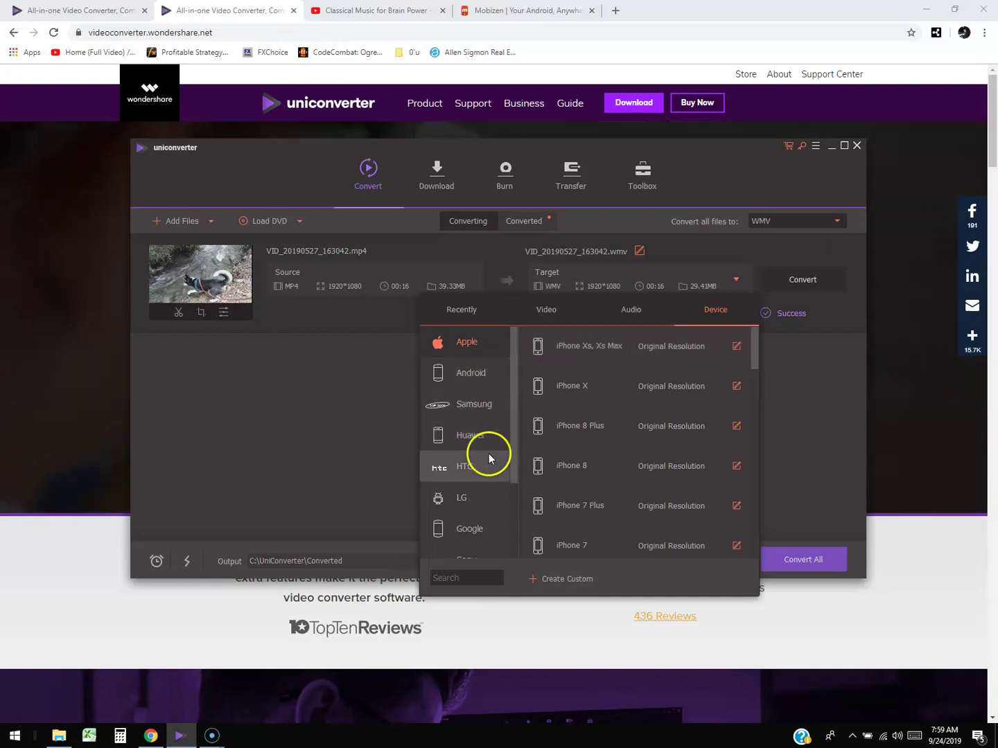
{"action": "left_click_drag", "start_coordinate": [514, 369], "coordinate": [534, 346]}
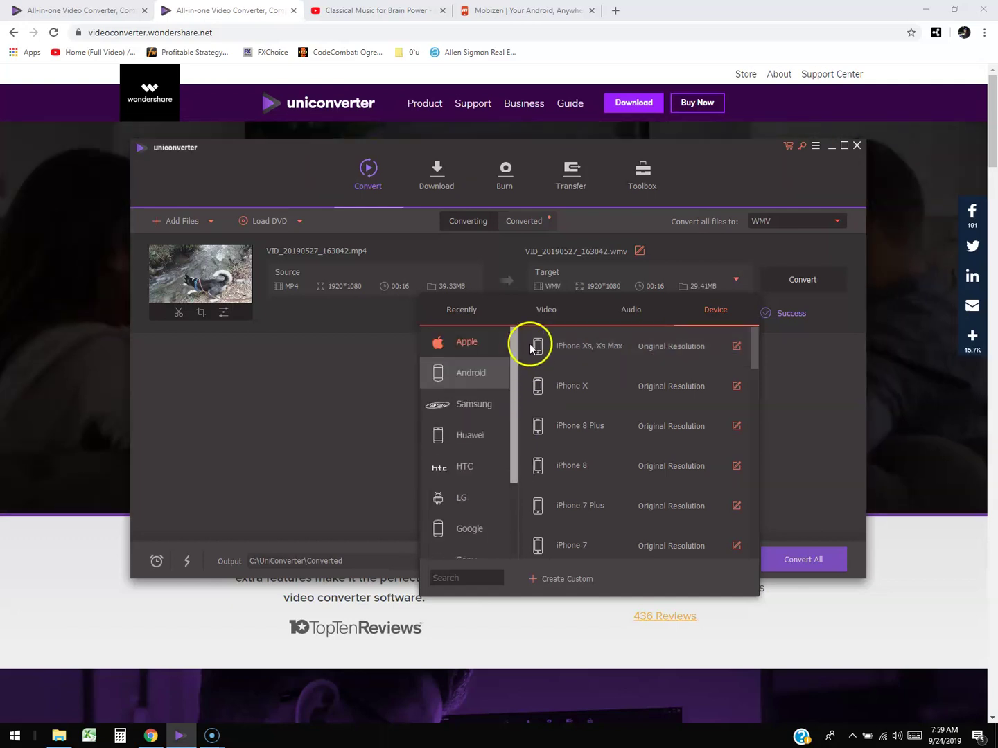
{"action": "left_click", "coordinate": [812, 390]}
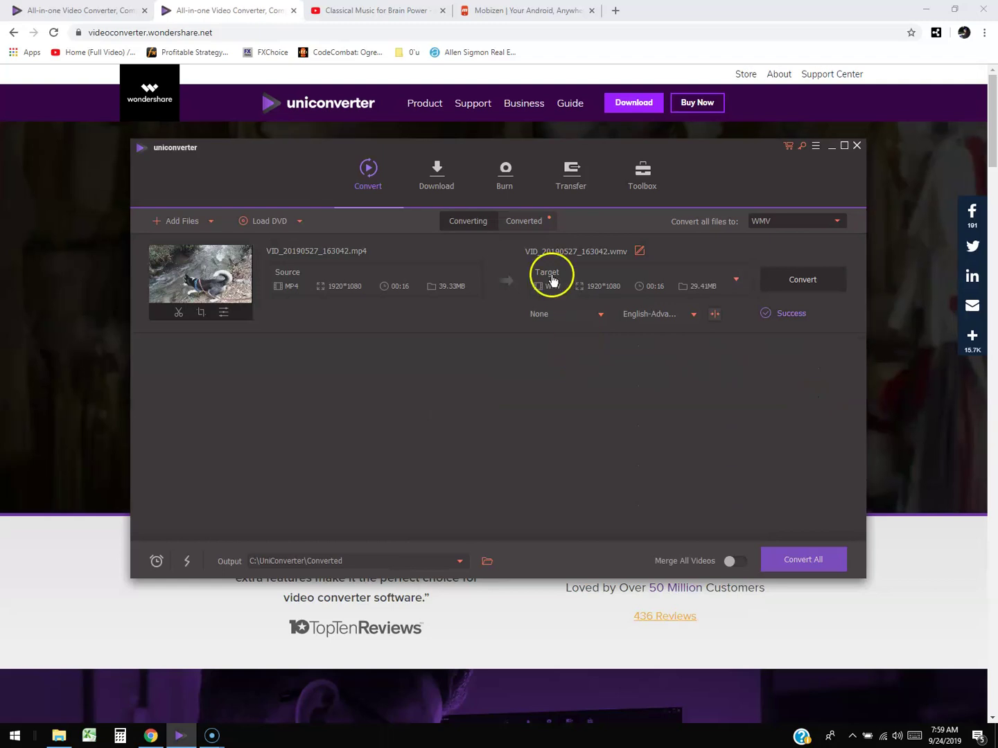
Scroll through the Video target formats again and close the list unchanged.
{"action": "left_click", "coordinate": [735, 279]}
{"action": "left_click", "coordinate": [547, 315]}
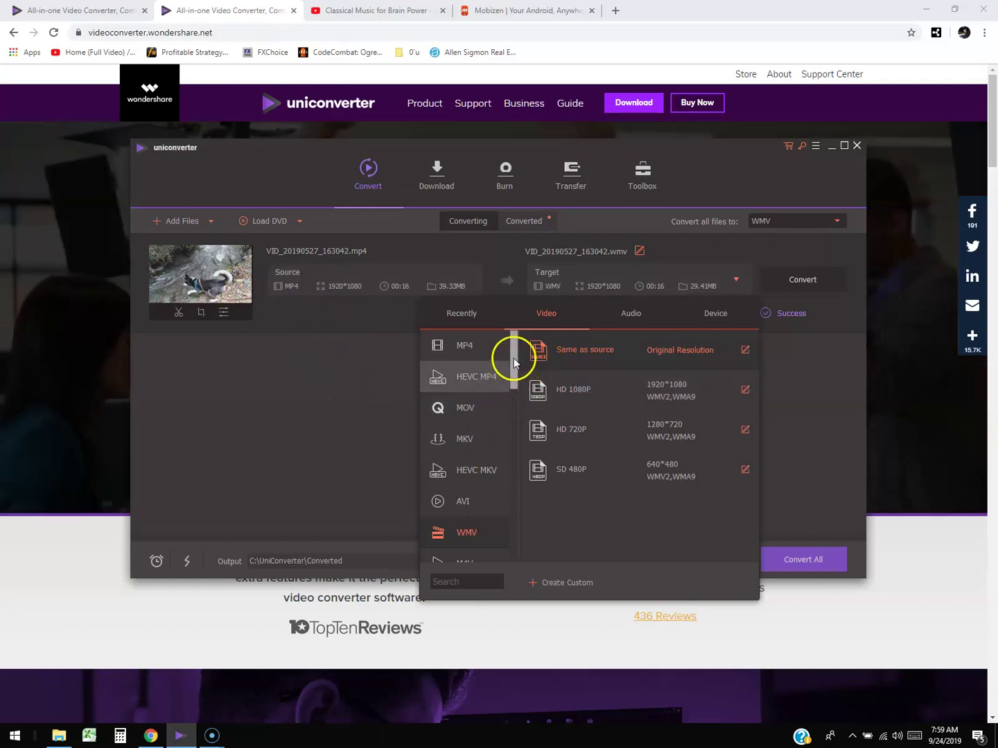
{"action": "scroll", "coordinate": [505, 371], "scroll_direction": "down", "scroll_amount": 2}
{"action": "left_click_drag", "start_coordinate": [512, 367], "coordinate": [511, 420]}
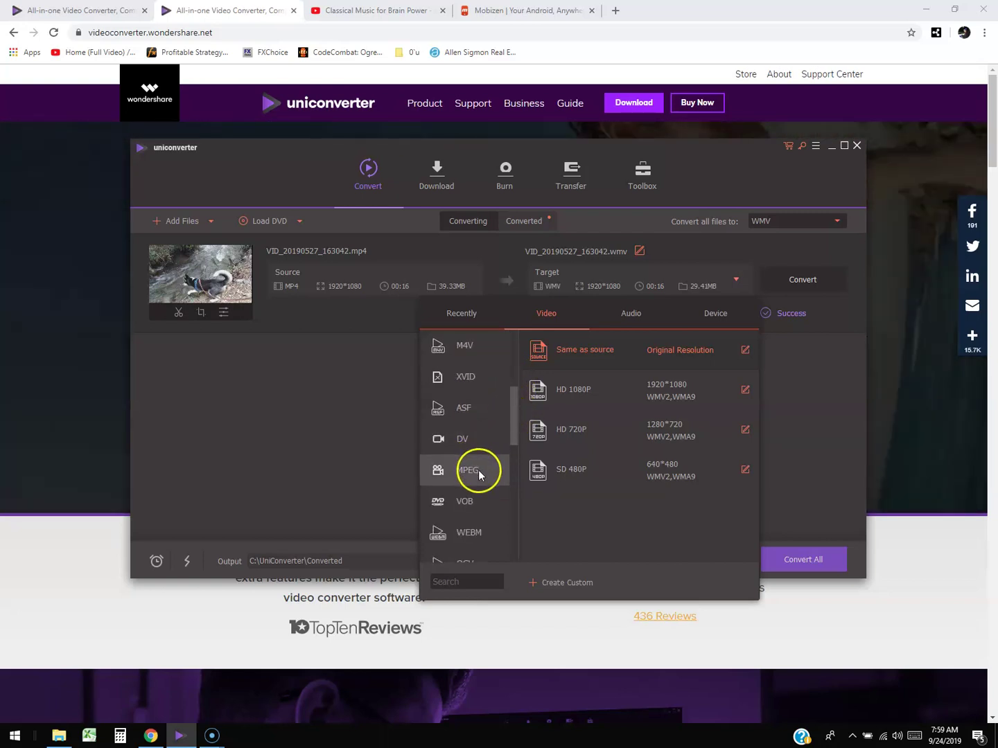
{"action": "left_click", "coordinate": [795, 392]}
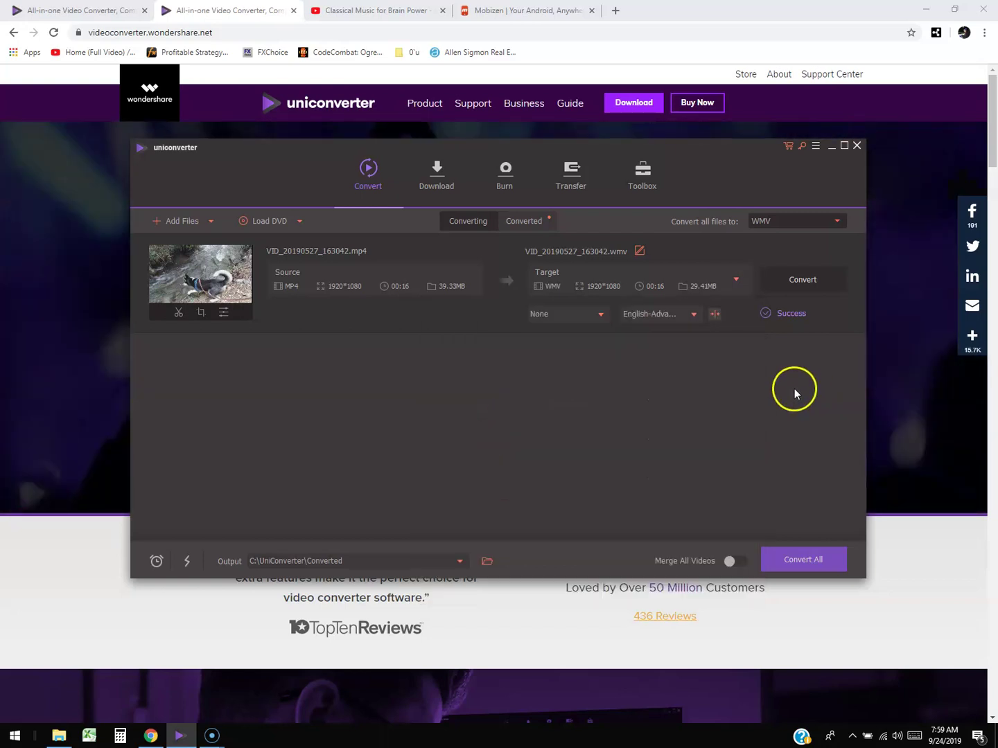
Open UniConverter's Download view, then switch to the YouTube Mozart video tab in Chrome.
{"action": "left_click", "coordinate": [438, 168]}
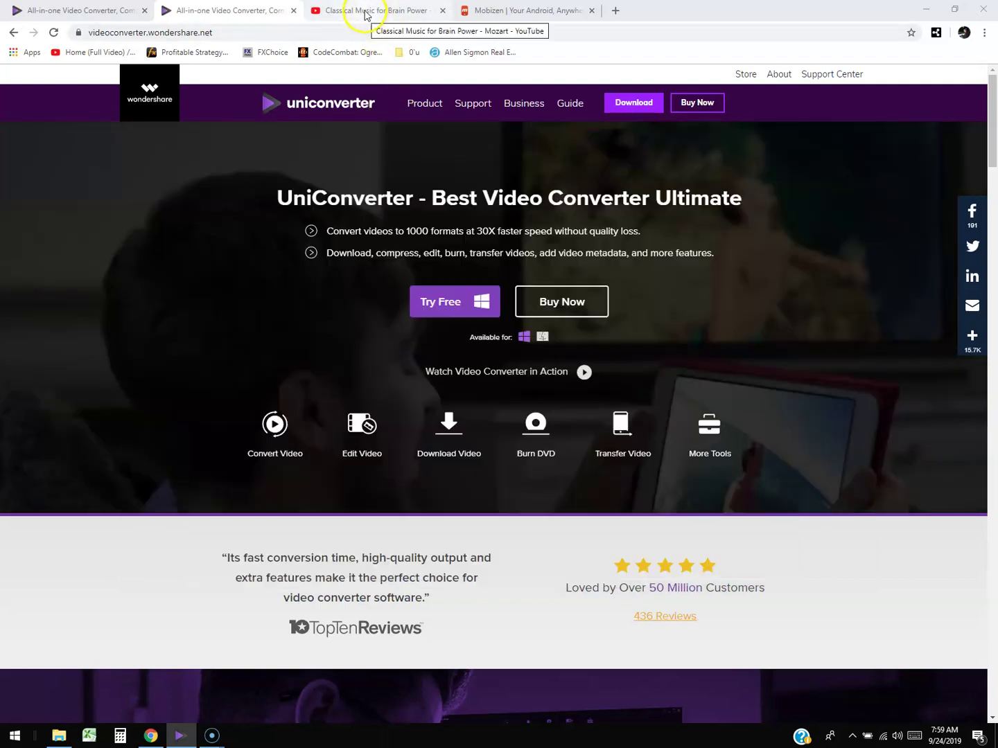
{"action": "left_click", "coordinate": [371, 52]}
{"action": "left_click", "coordinate": [374, 10]}
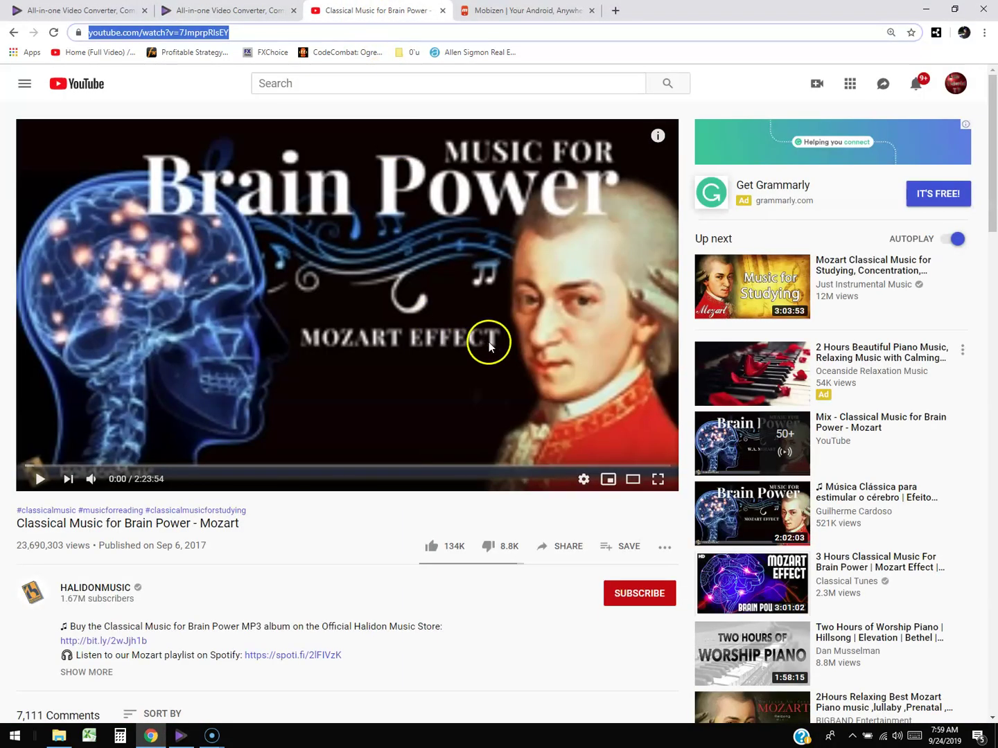
{"action": "left_click", "coordinate": [726, 82]}
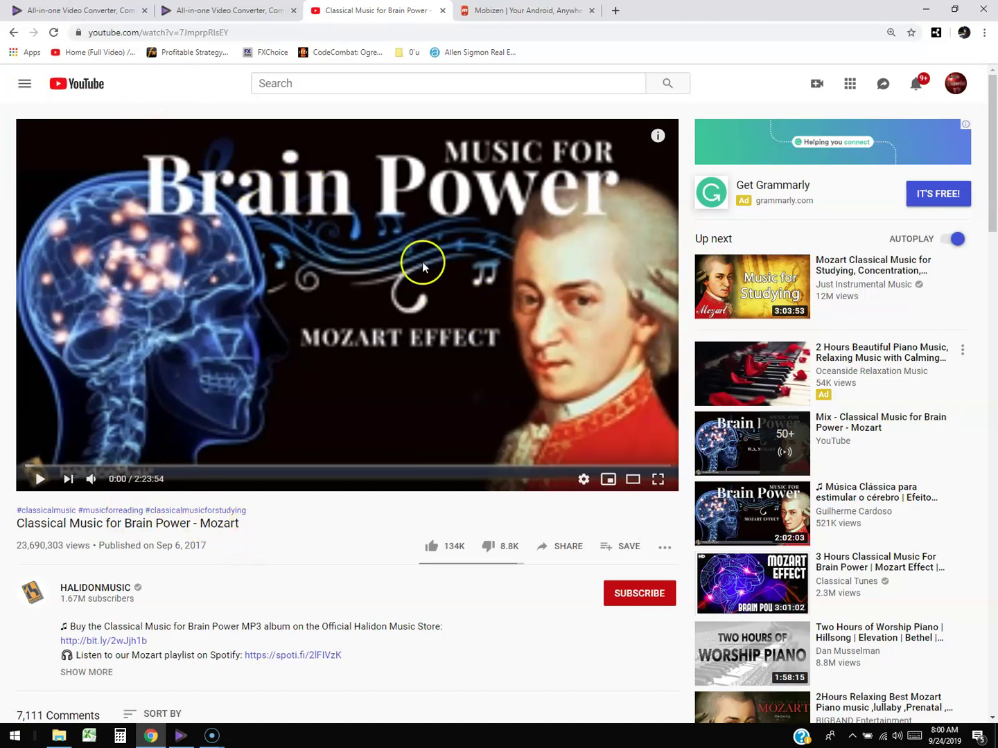
Copy the Mozart video's web address from the address bar.
{"action": "left_click", "coordinate": [213, 35]}
{"action": "right_click", "coordinate": [210, 34]}
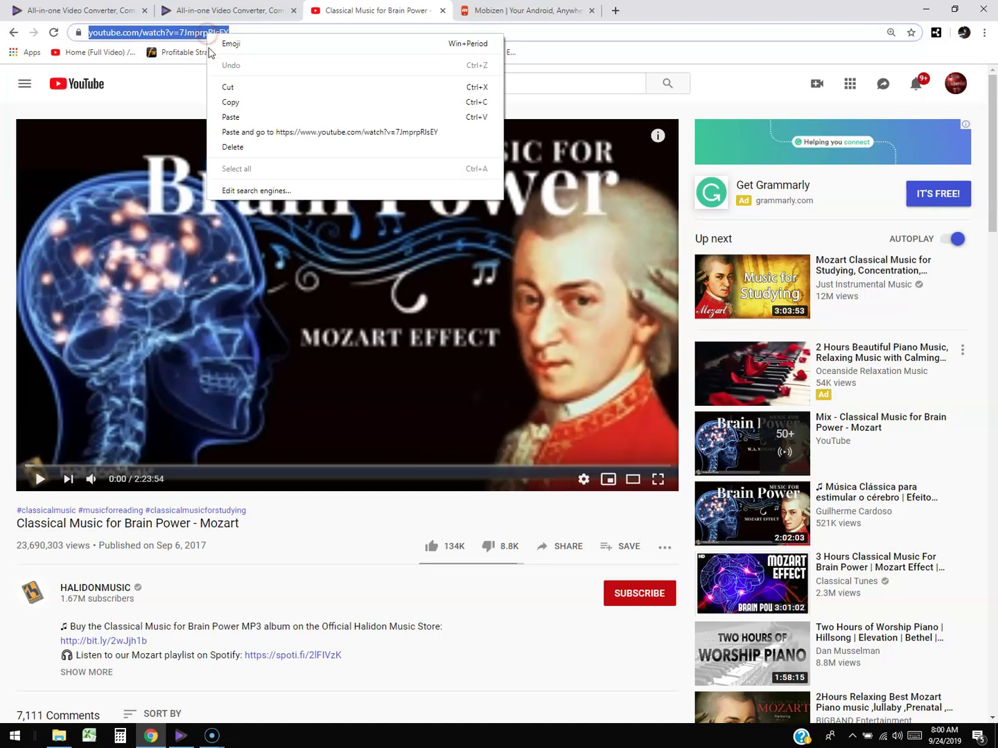
{"action": "left_click", "coordinate": [237, 100]}
{"action": "left_click", "coordinate": [241, 10]}
{"action": "left_click", "coordinate": [358, 9]}
Paste the Mozart video link and queue its MP4 1080P (421.36MB) download under the trial.
{"action": "left_click", "coordinate": [183, 737]}
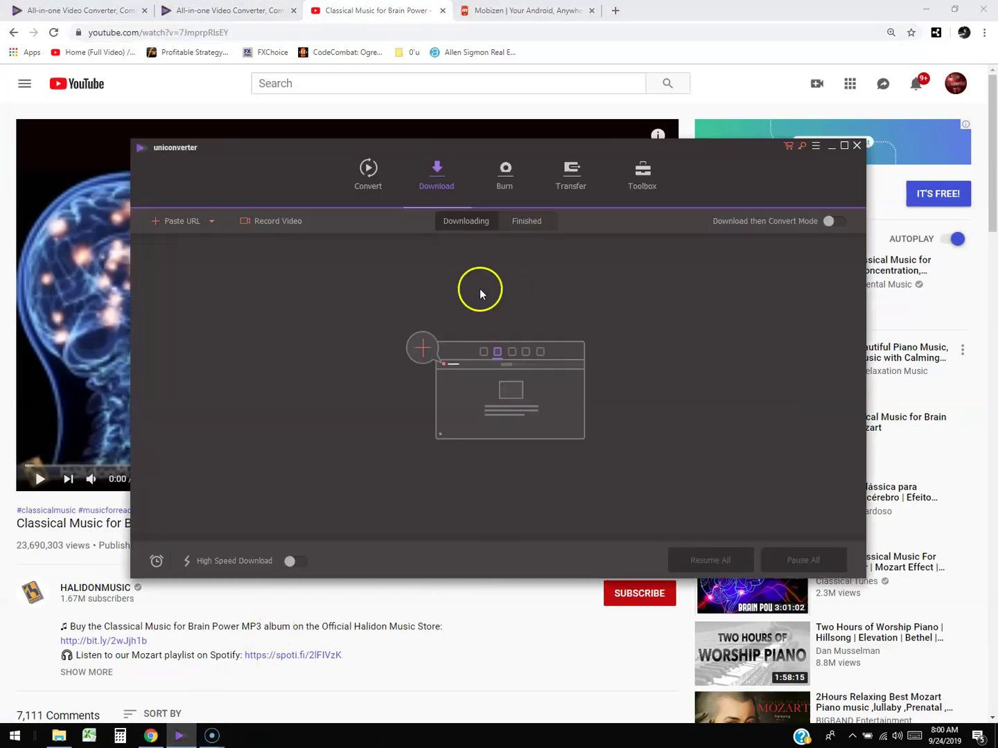
{"action": "left_click", "coordinate": [154, 223]}
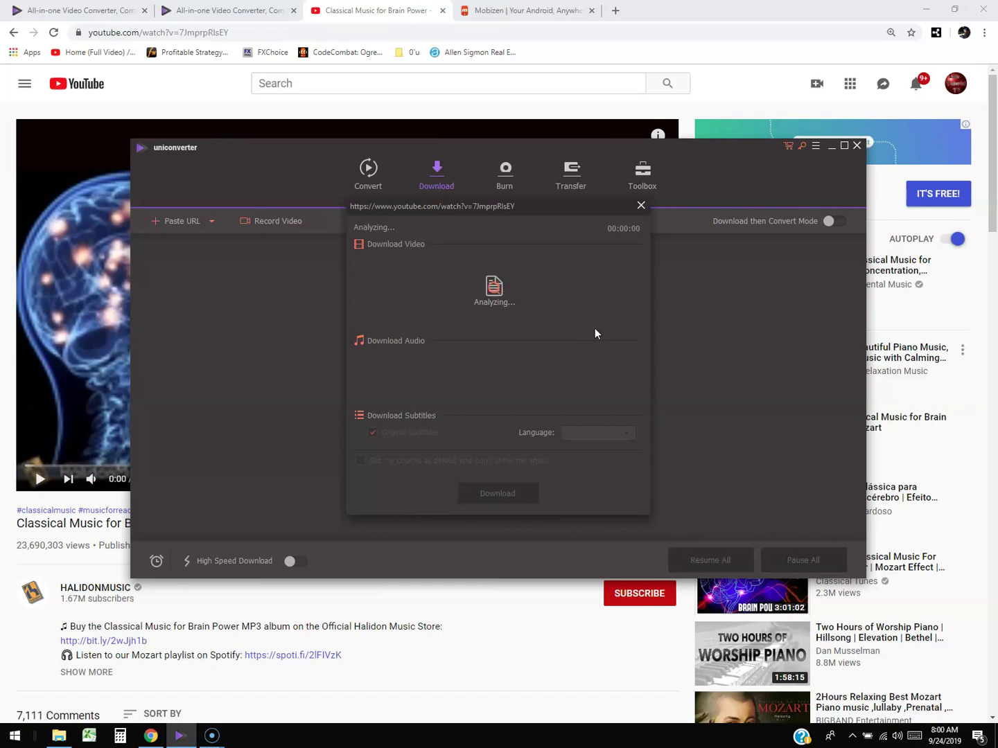
{"action": "left_click", "coordinate": [102, 719]}
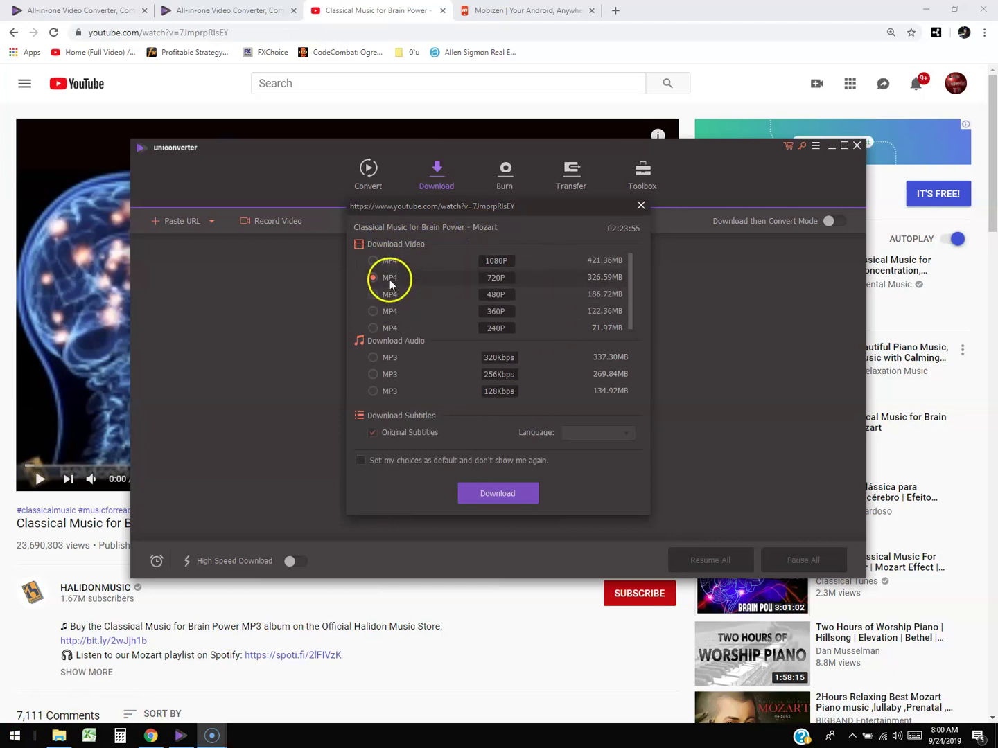
{"action": "left_click", "coordinate": [372, 261]}
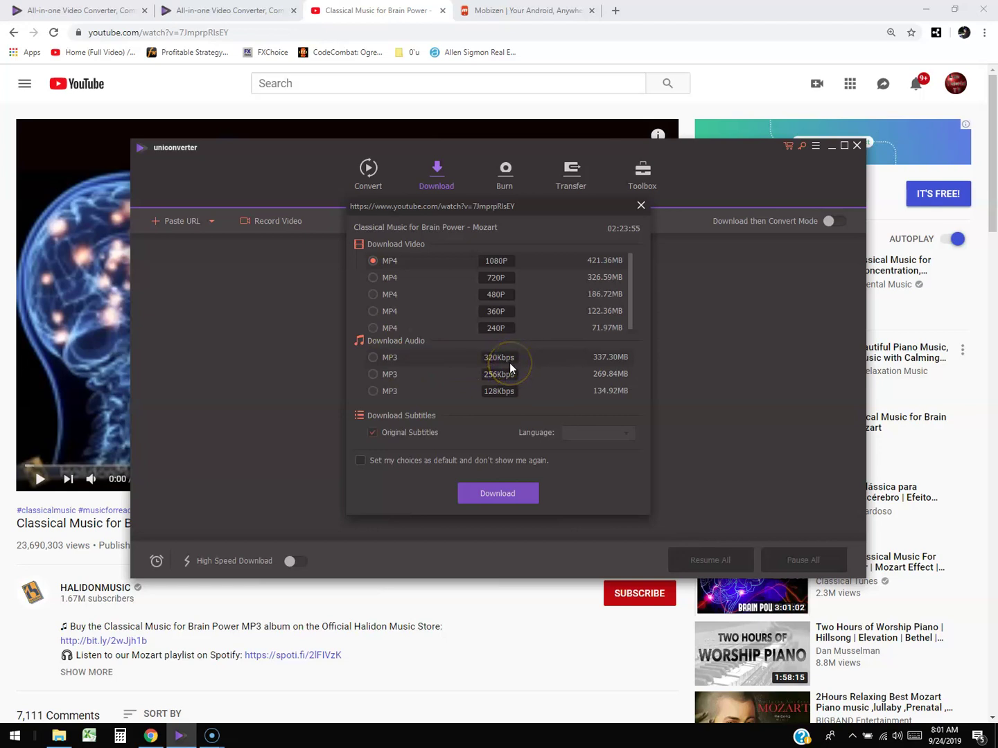
{"action": "left_click", "coordinate": [517, 492]}
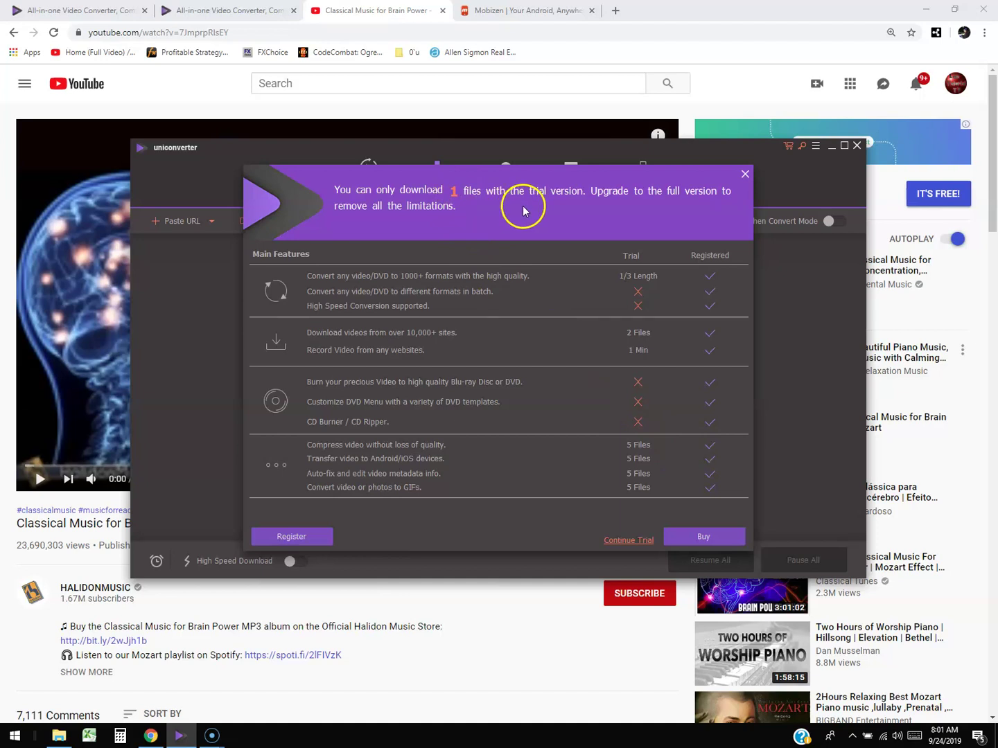
{"action": "left_click", "coordinate": [627, 540]}
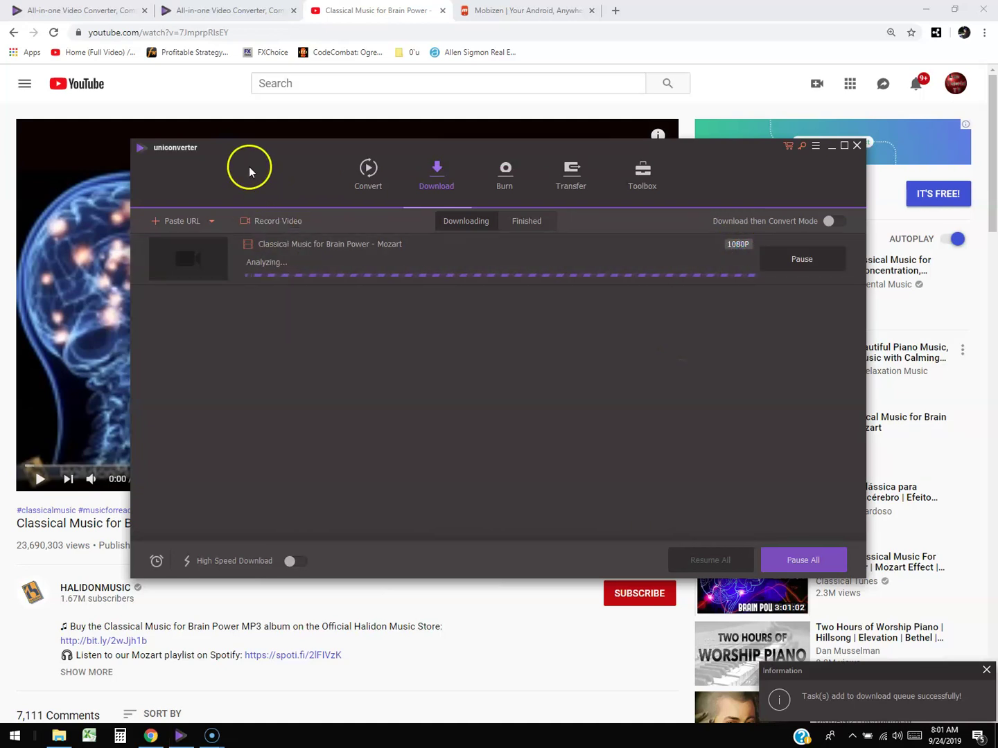
Turn on high speed downloading, then bring the Chrome browser back to the front.
{"action": "left_click_drag", "start_coordinate": [250, 165], "coordinate": [476, 161]}
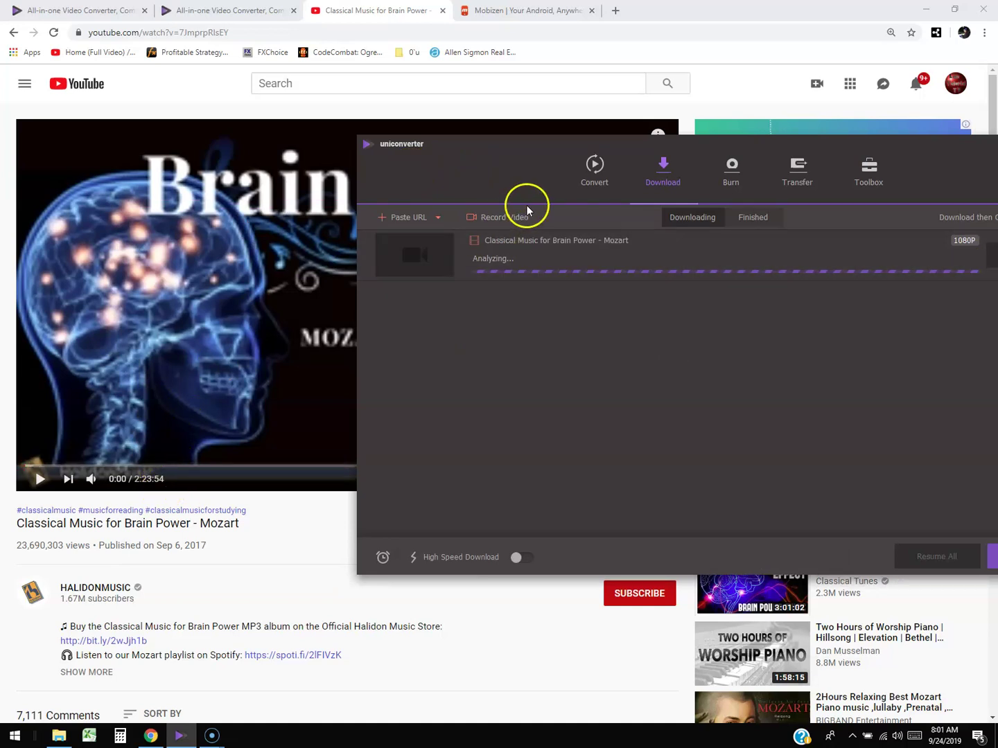
{"action": "left_click_drag", "start_coordinate": [537, 163], "coordinate": [303, 190]}
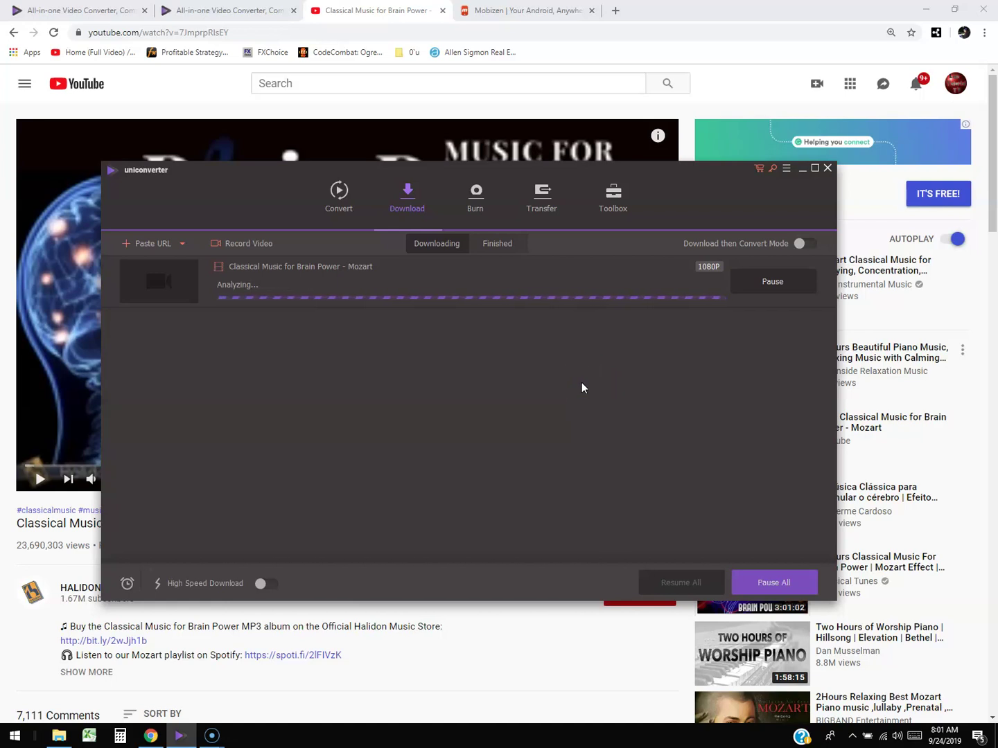
{"action": "left_click", "coordinate": [267, 585]}
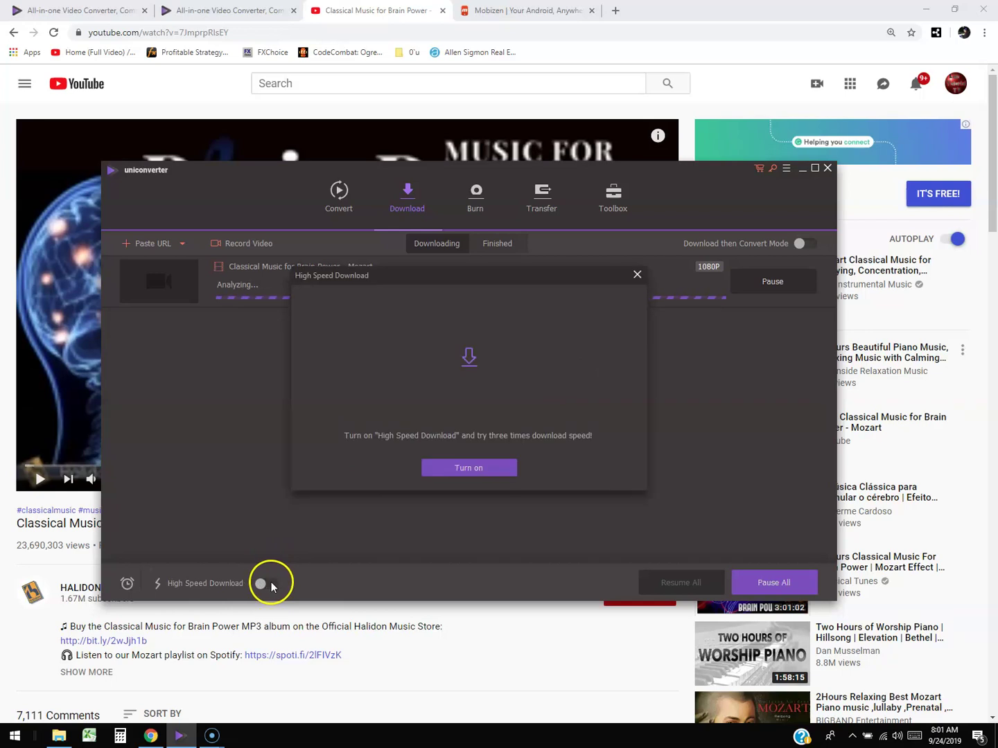
{"action": "left_click", "coordinate": [438, 465]}
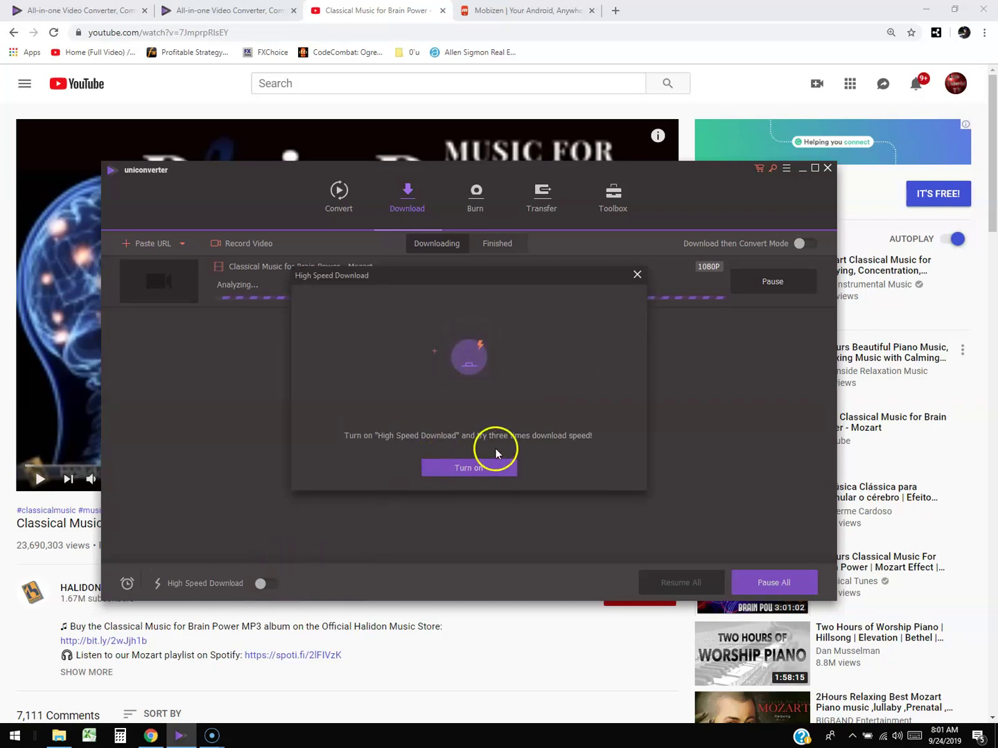
{"action": "left_click", "coordinate": [495, 464]}
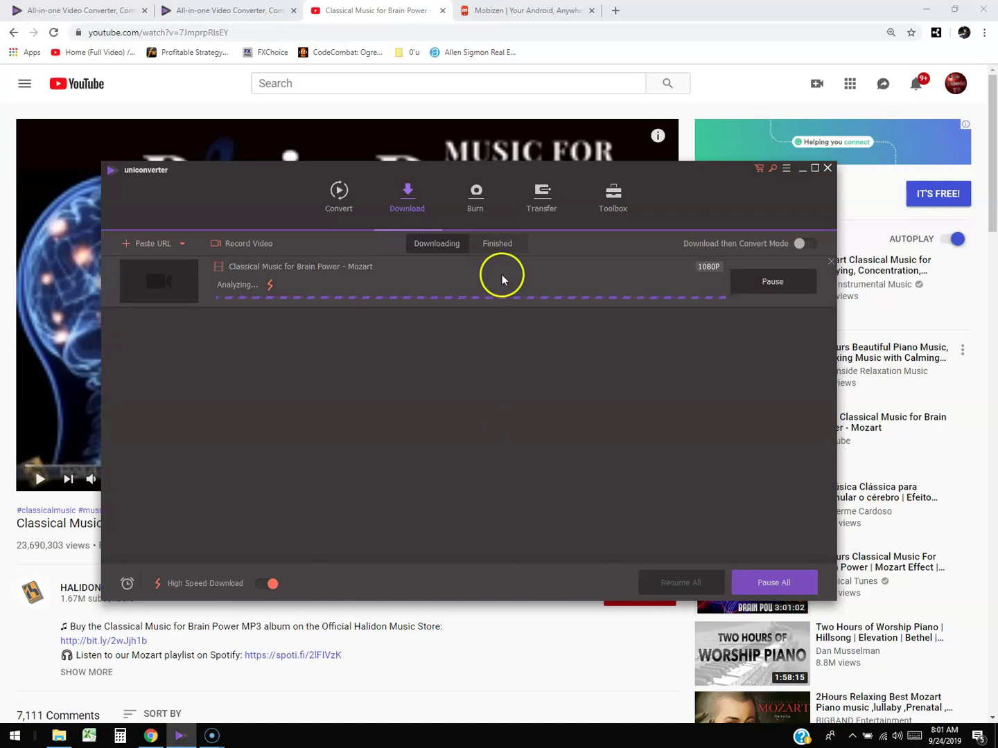
{"action": "left_click", "coordinate": [716, 93]}
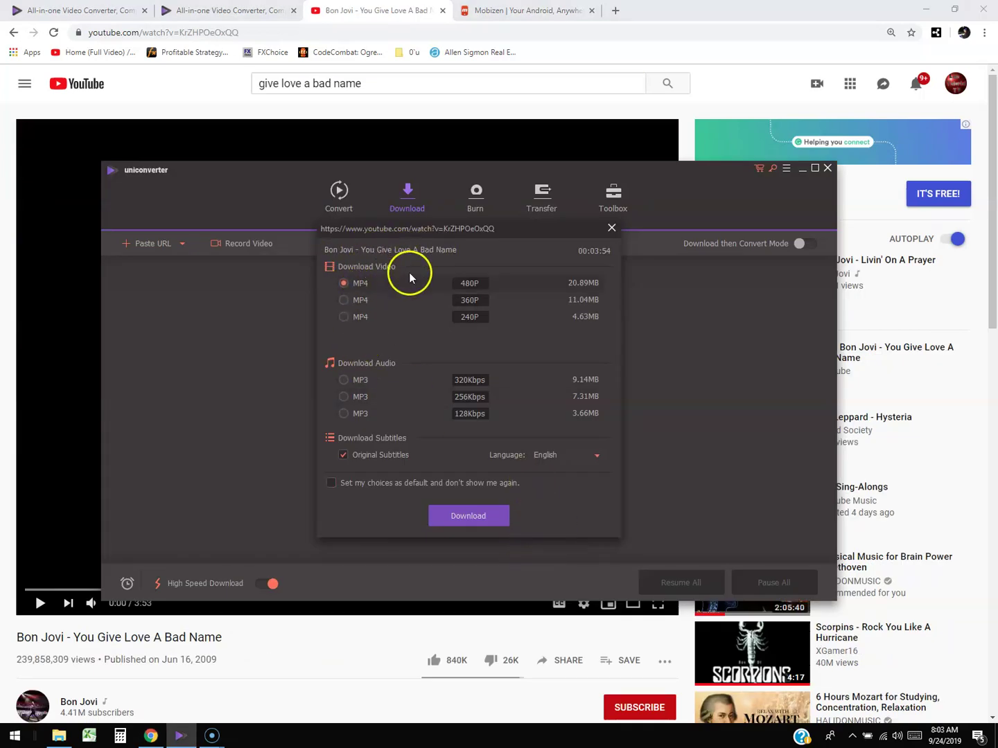
Download the Bon Jovi video as MP4 480P, continuing with the trial version.
{"action": "left_click", "coordinate": [449, 525]}
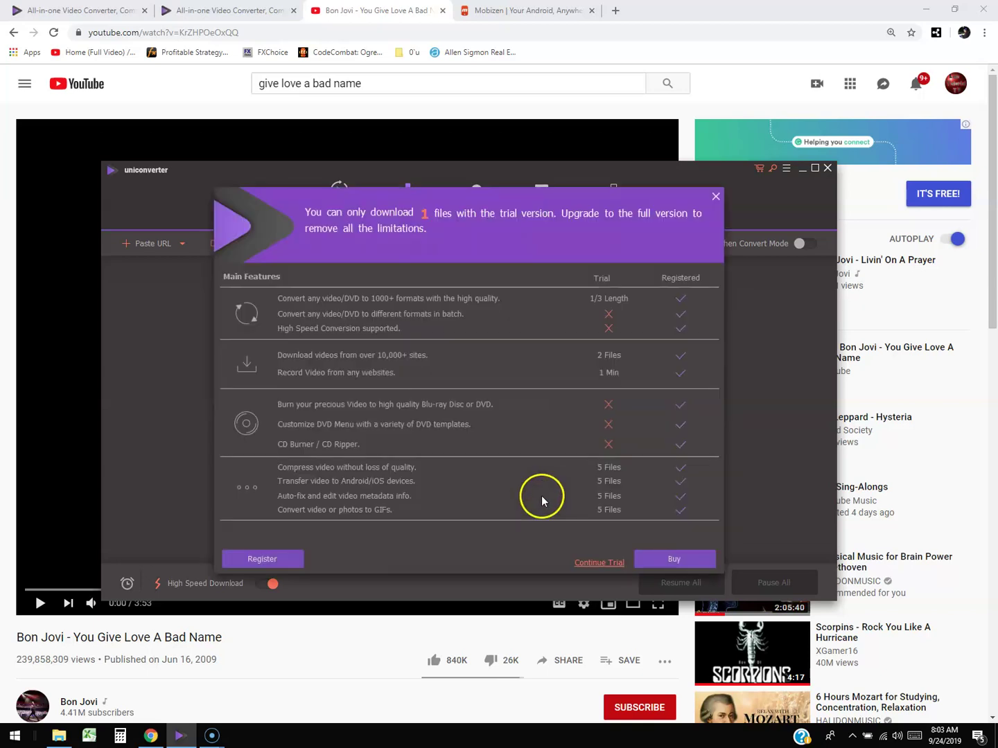
{"action": "left_click", "coordinate": [589, 564]}
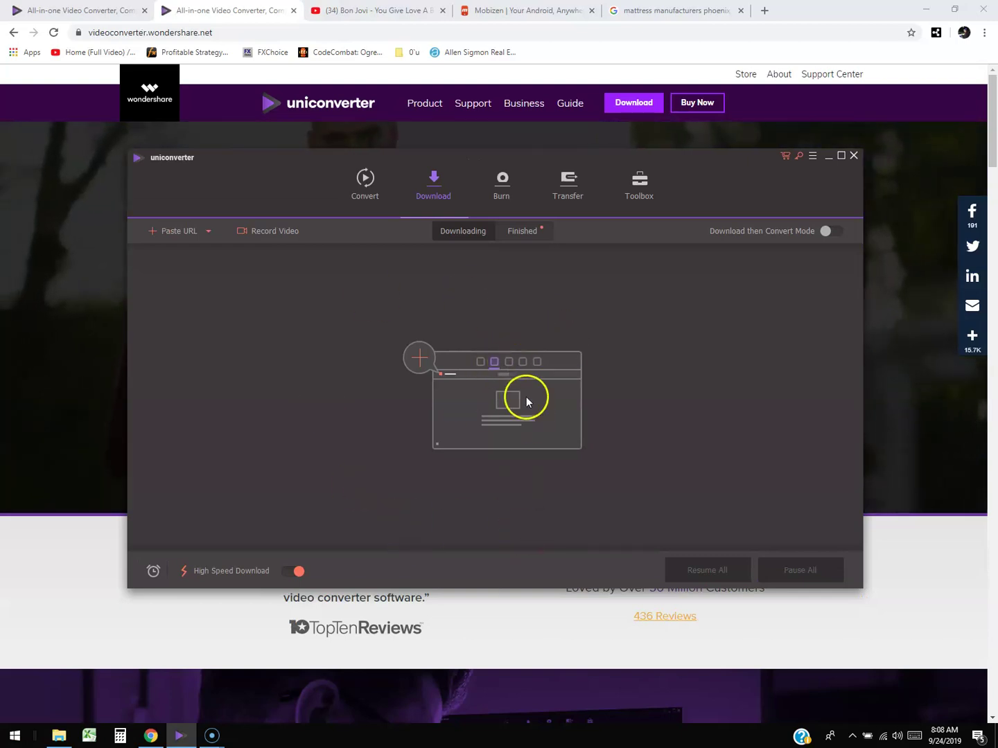
Play the finished Bon Jovi MP4 in the player, lower the volume, pause, then close it.
{"action": "left_click", "coordinate": [519, 234]}
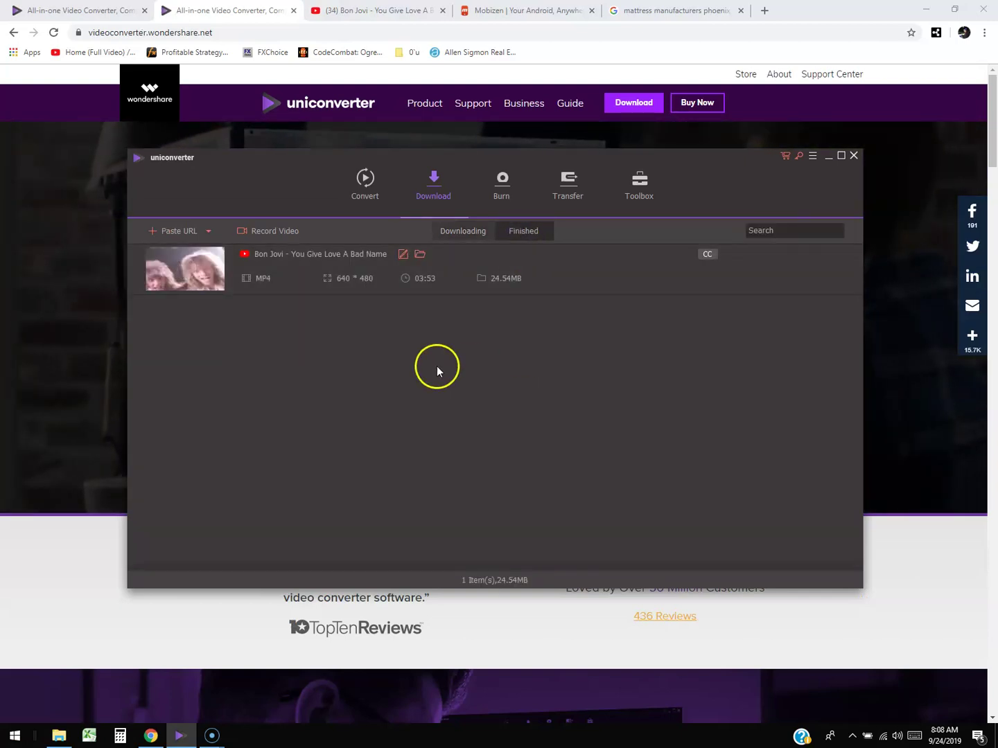
{"action": "mouse_move", "coordinate": [187, 274]}
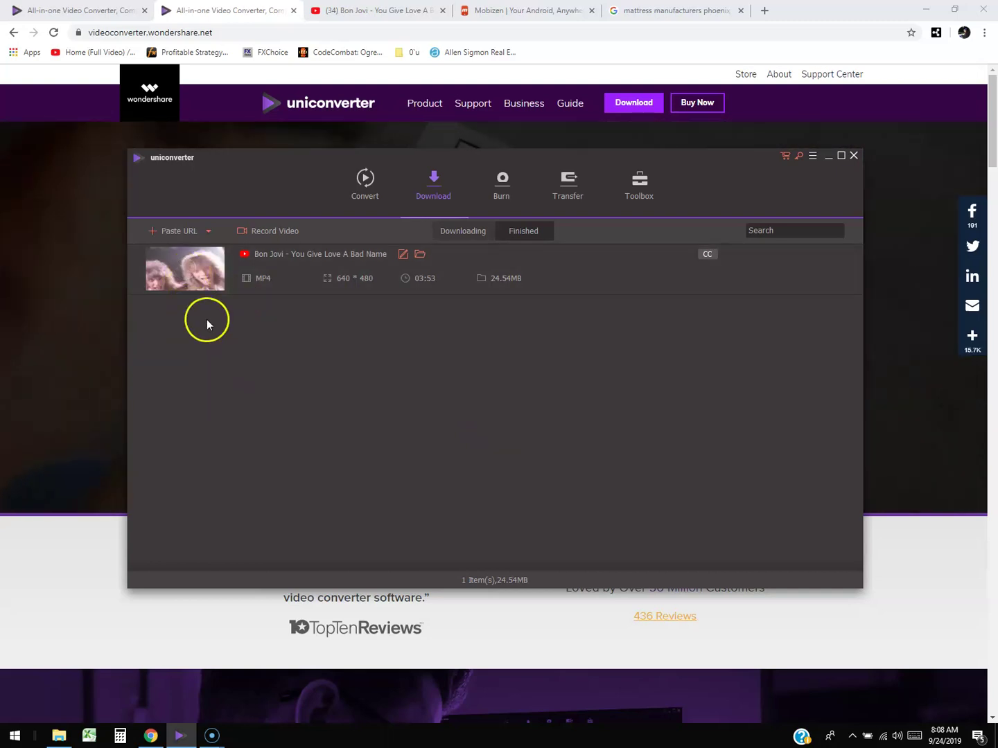
{"action": "left_click", "coordinate": [178, 251]}
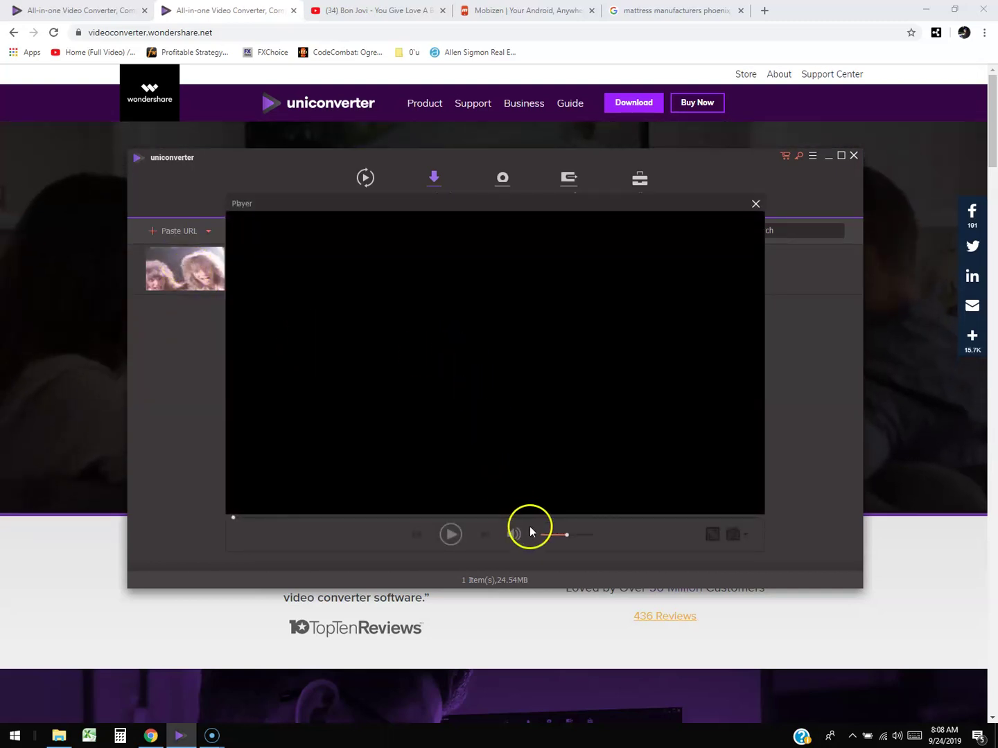
{"action": "left_click", "coordinate": [554, 535]}
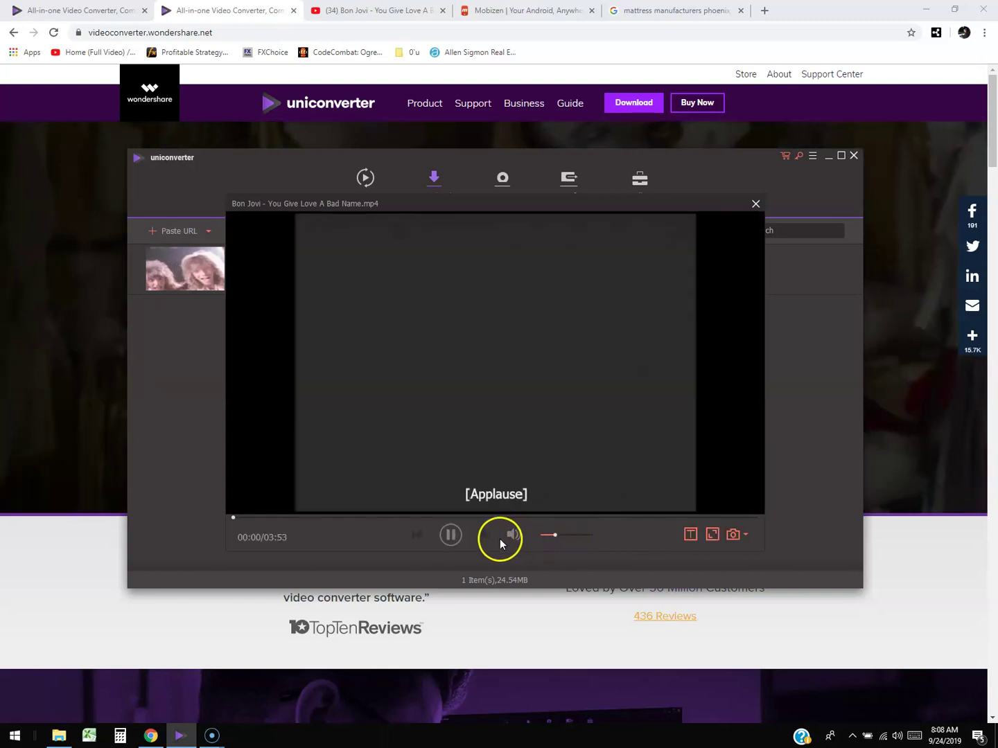
{"action": "left_click", "coordinate": [450, 537]}
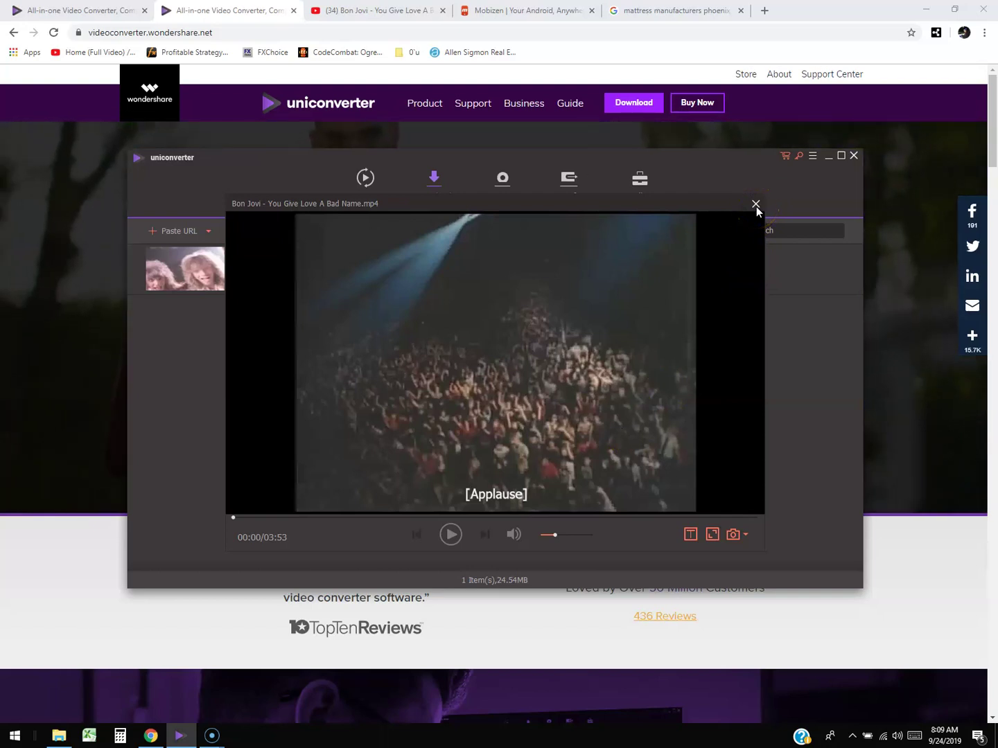
{"action": "left_click", "coordinate": [740, 239]}
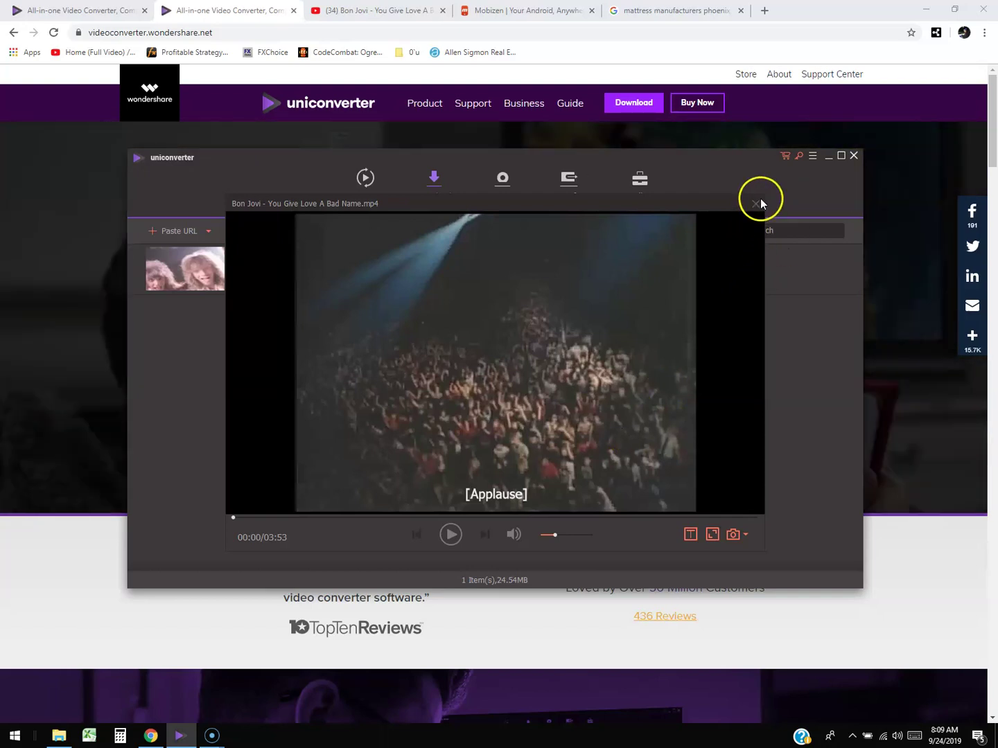
{"action": "left_click", "coordinate": [756, 204]}
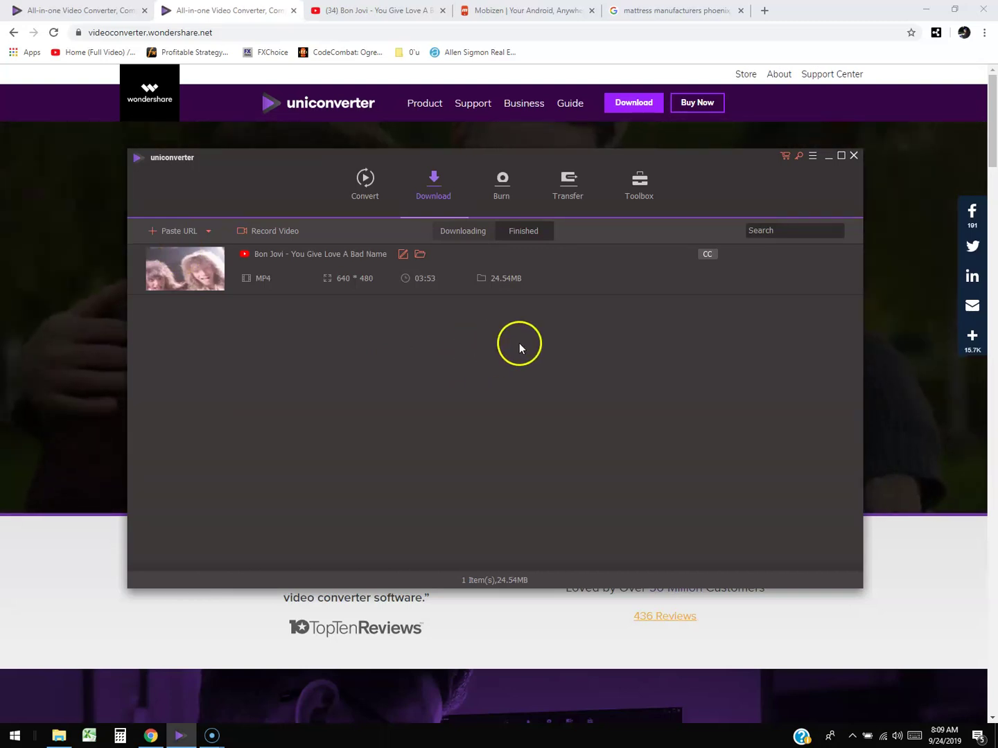
Check the Burn tool with E:DVDRW GUB0N as target, then visit Transfer and Toolbox.
{"action": "left_click", "coordinate": [497, 189]}
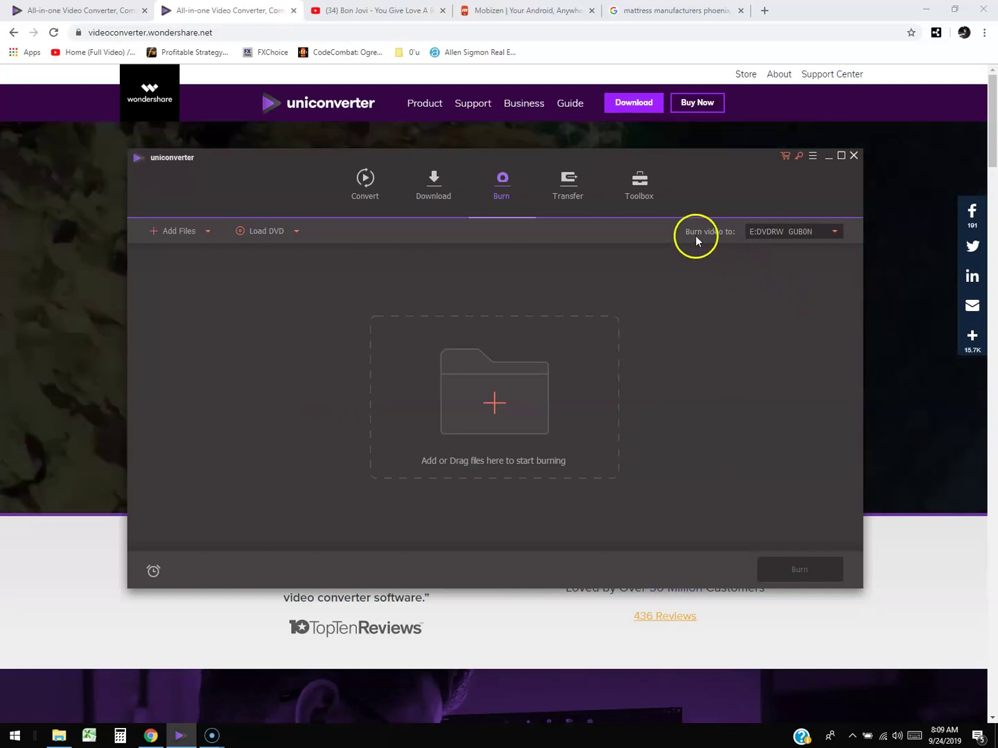
{"action": "left_click", "coordinate": [808, 234]}
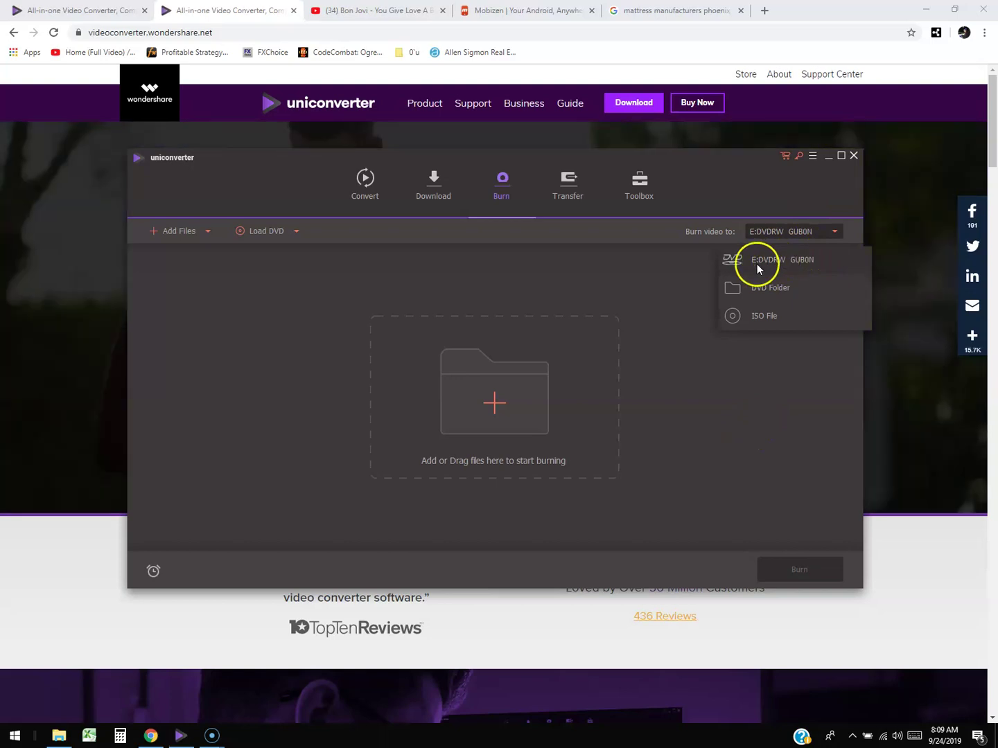
{"action": "left_click", "coordinate": [774, 261]}
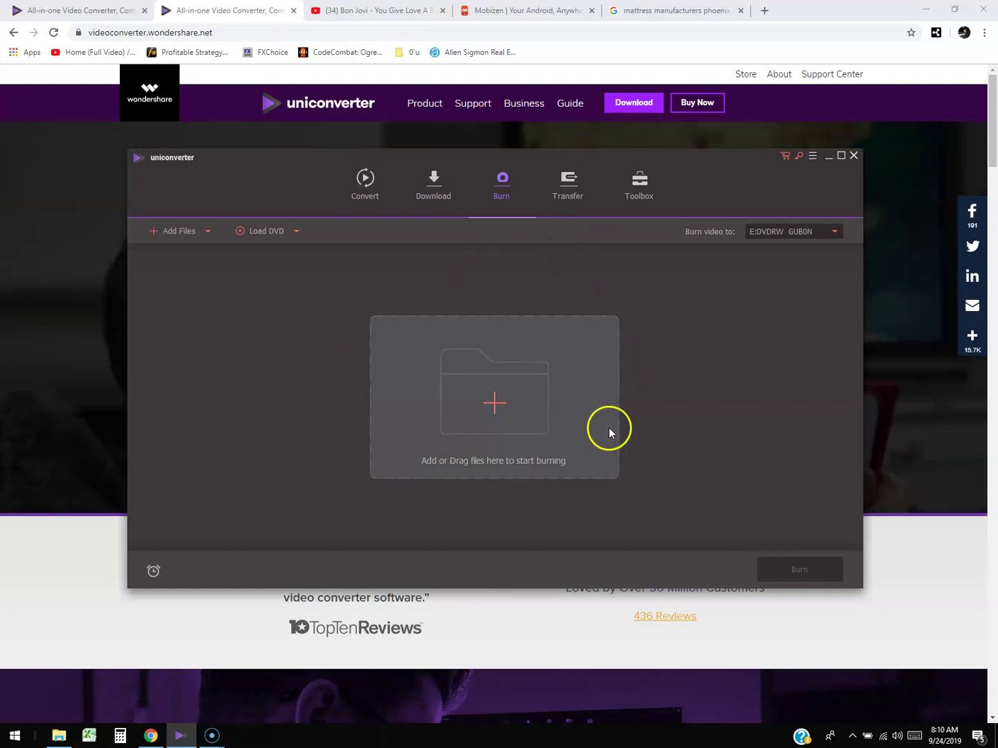
{"action": "left_click", "coordinate": [581, 190]}
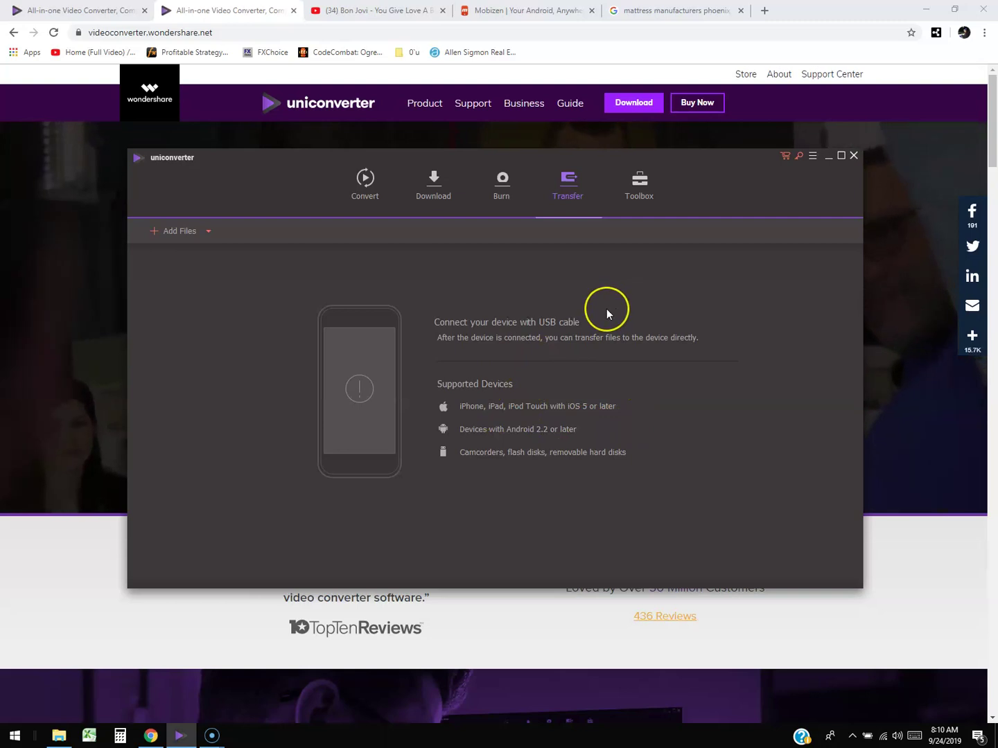
{"action": "left_click", "coordinate": [636, 197]}
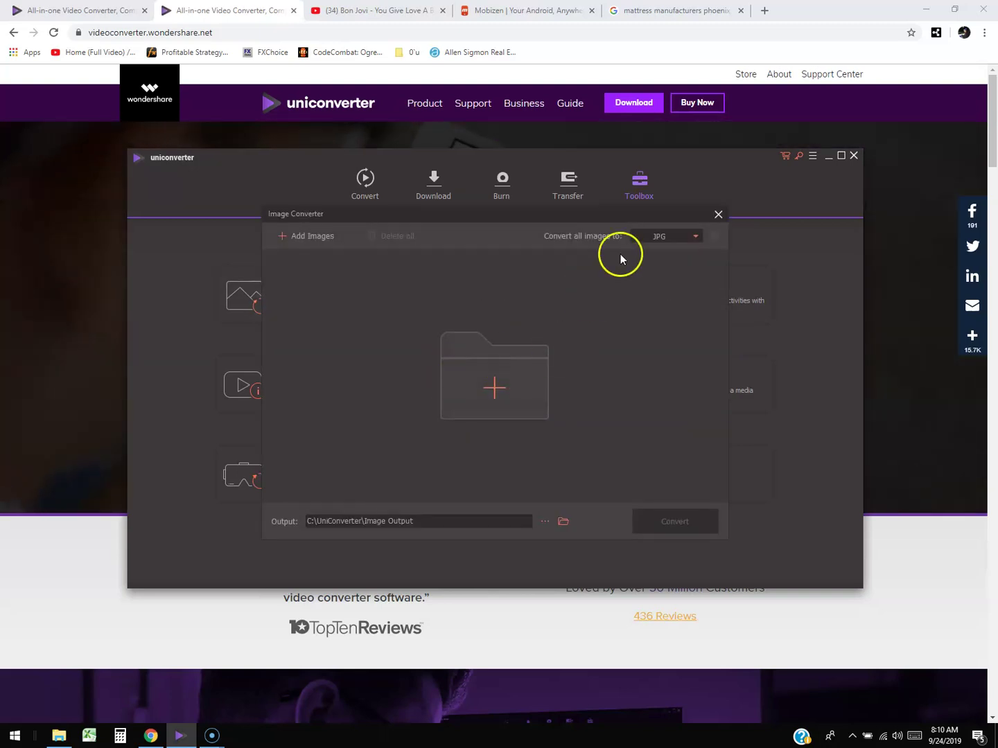
{"action": "left_click", "coordinate": [665, 236]}
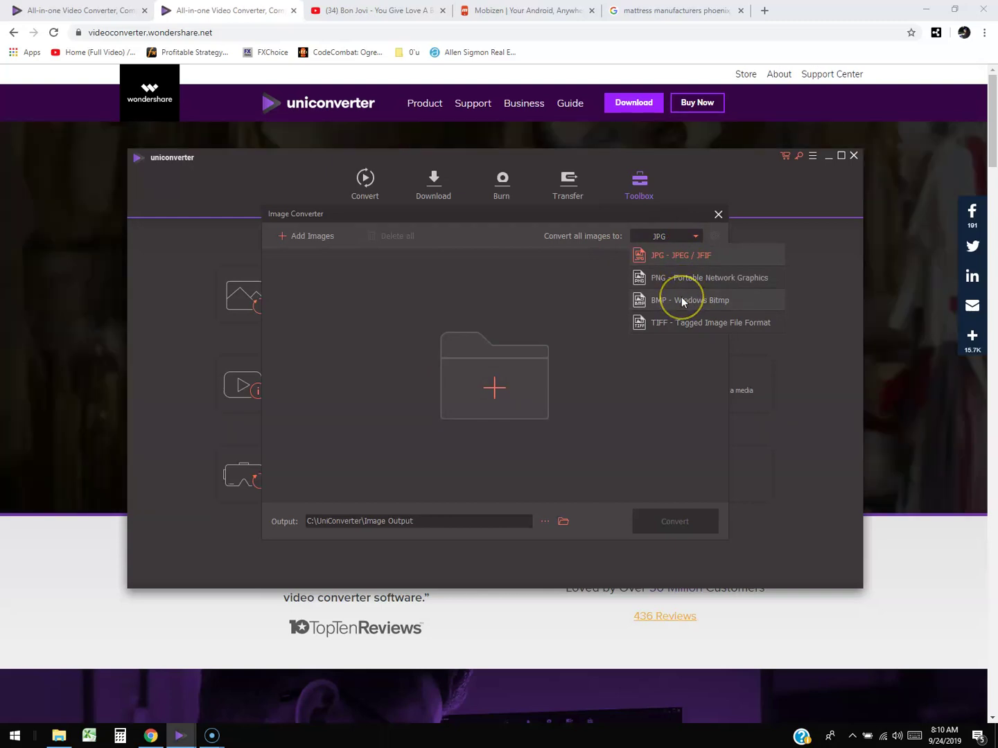
{"action": "left_click", "coordinate": [633, 377]}
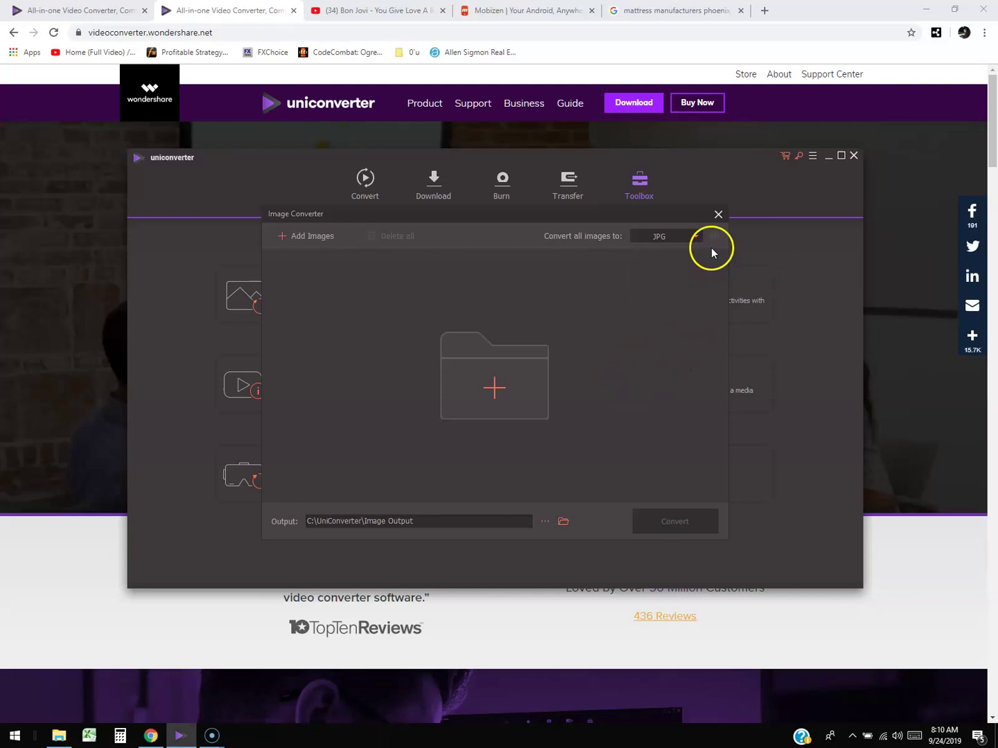
{"action": "left_click", "coordinate": [694, 237]}
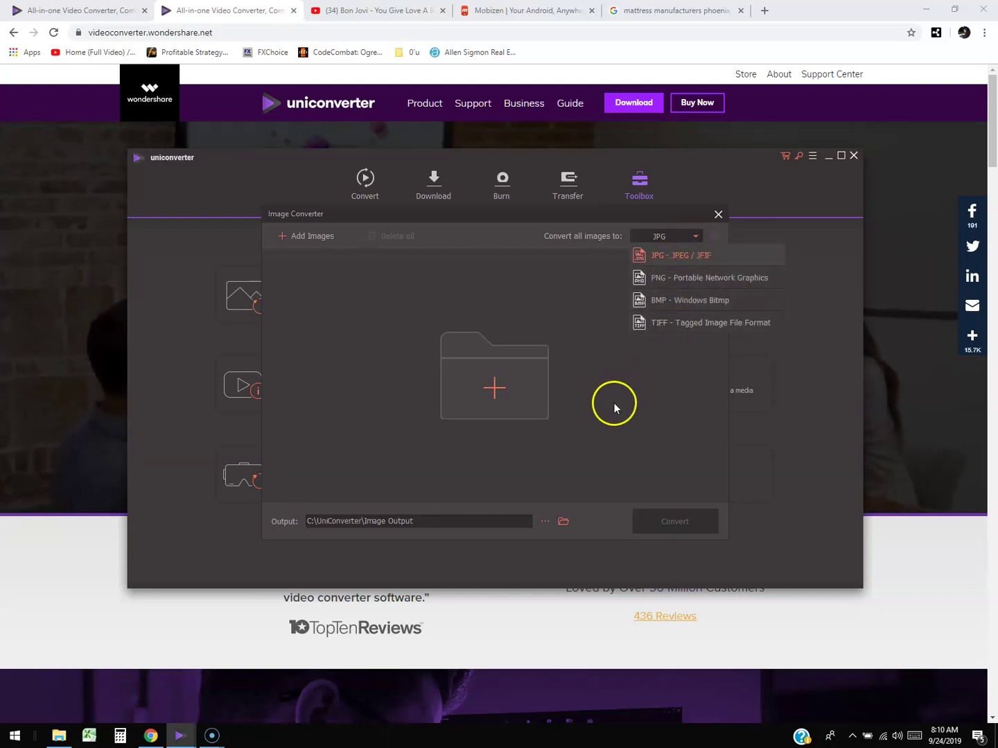
{"action": "left_click", "coordinate": [690, 253]}
{"action": "left_click", "coordinate": [682, 235]}
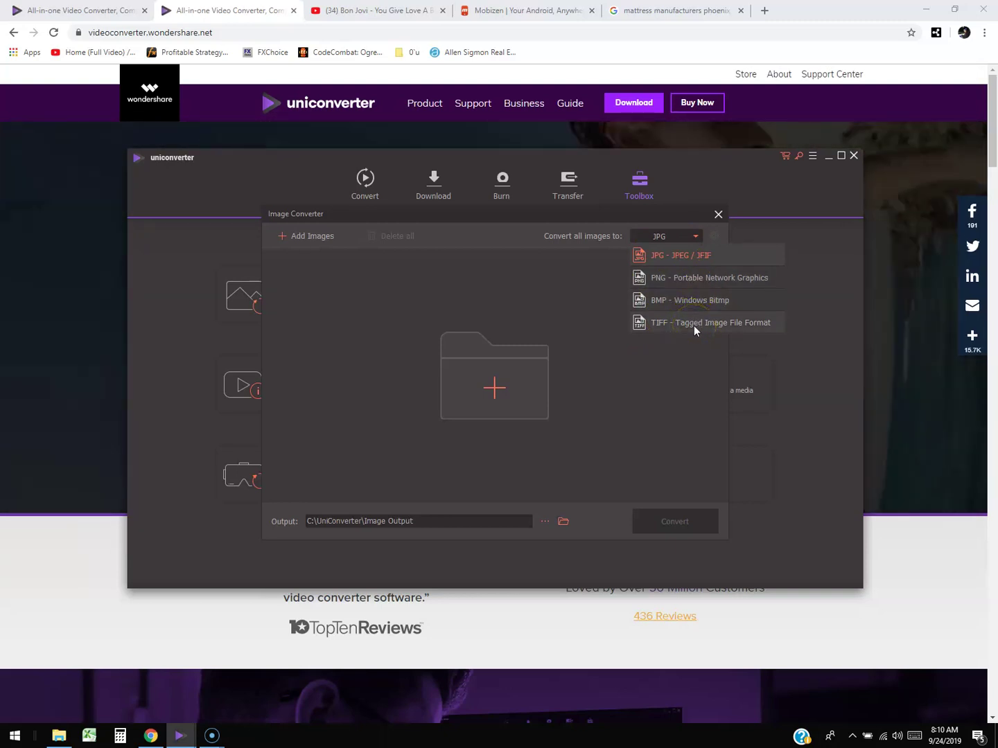
{"action": "left_click", "coordinate": [636, 380]}
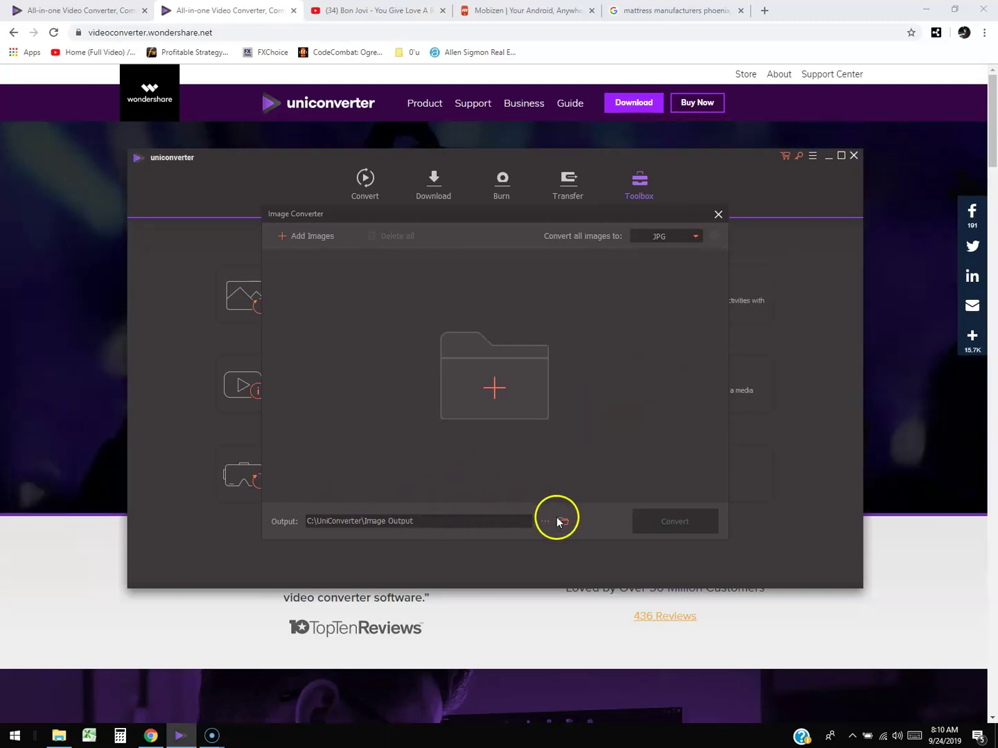
{"action": "left_click", "coordinate": [563, 521]}
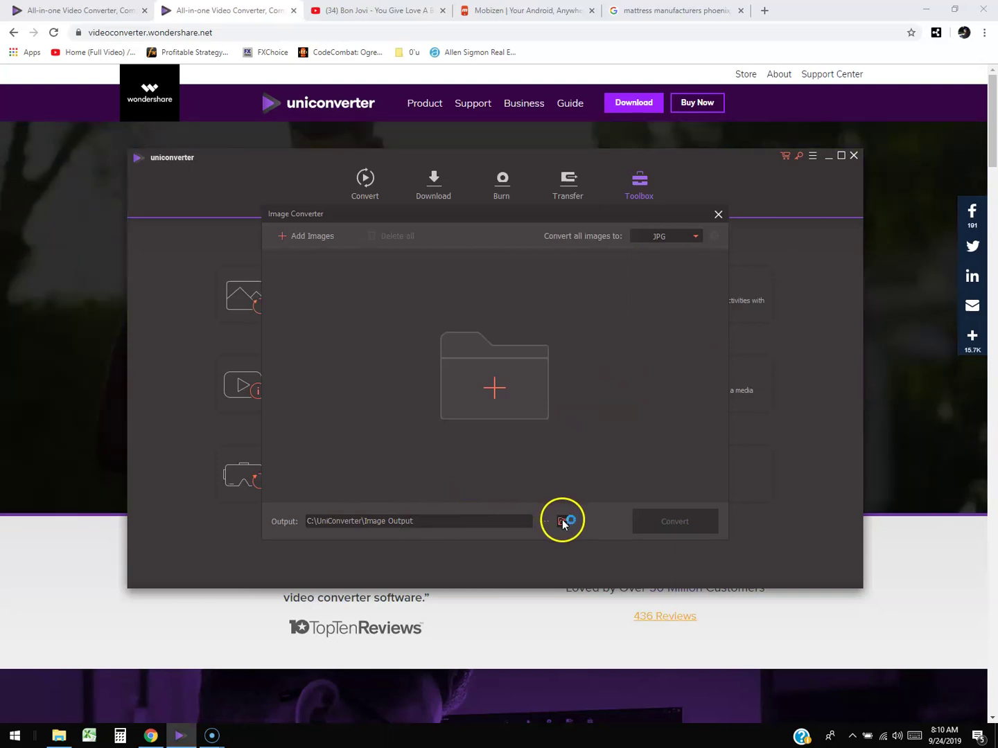
{"action": "left_click", "coordinate": [719, 215]}
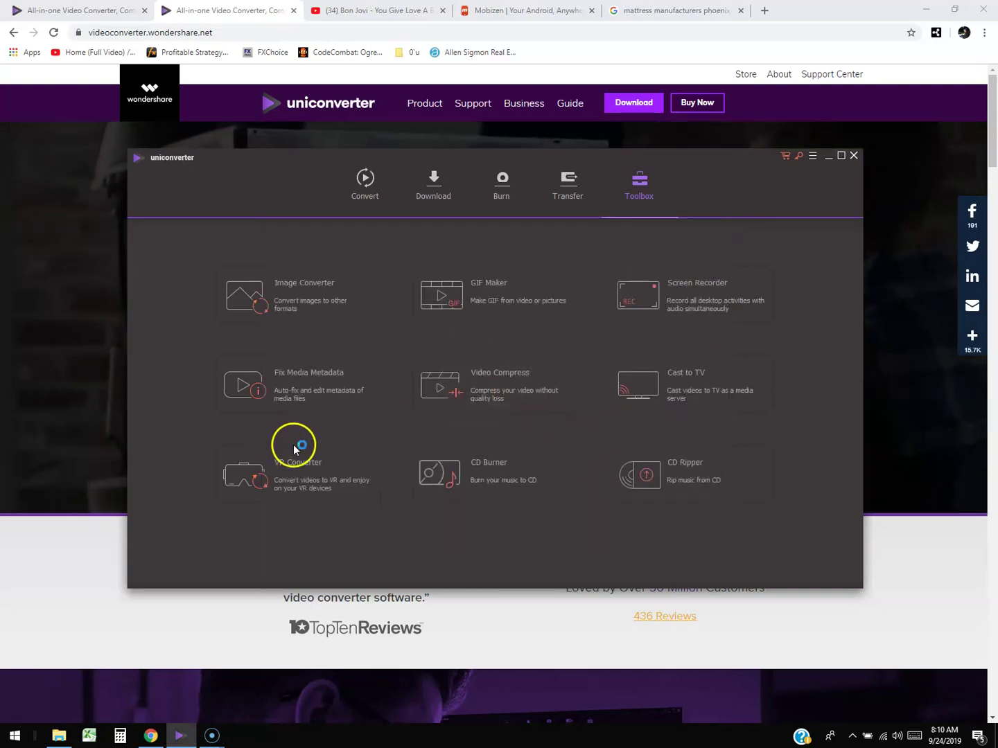
Load VID_20190527_163042 into Fix Media Metadata and acknowledge the backup warning.
{"action": "left_click", "coordinate": [297, 402]}
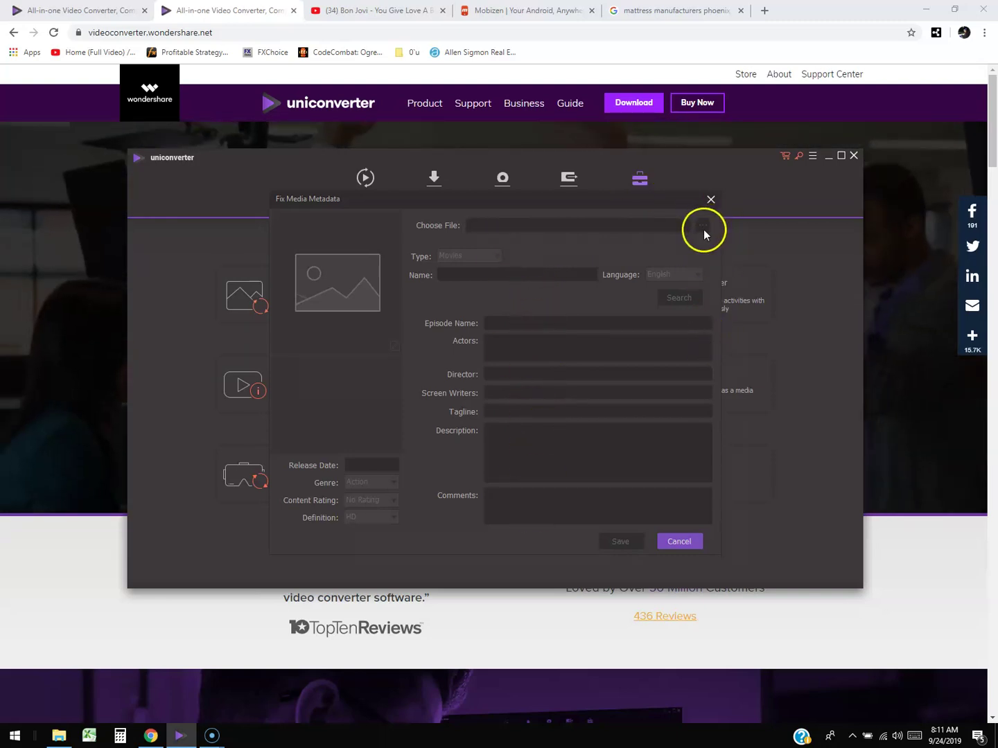
{"action": "left_click", "coordinate": [703, 227]}
{"action": "left_click", "coordinate": [561, 413]}
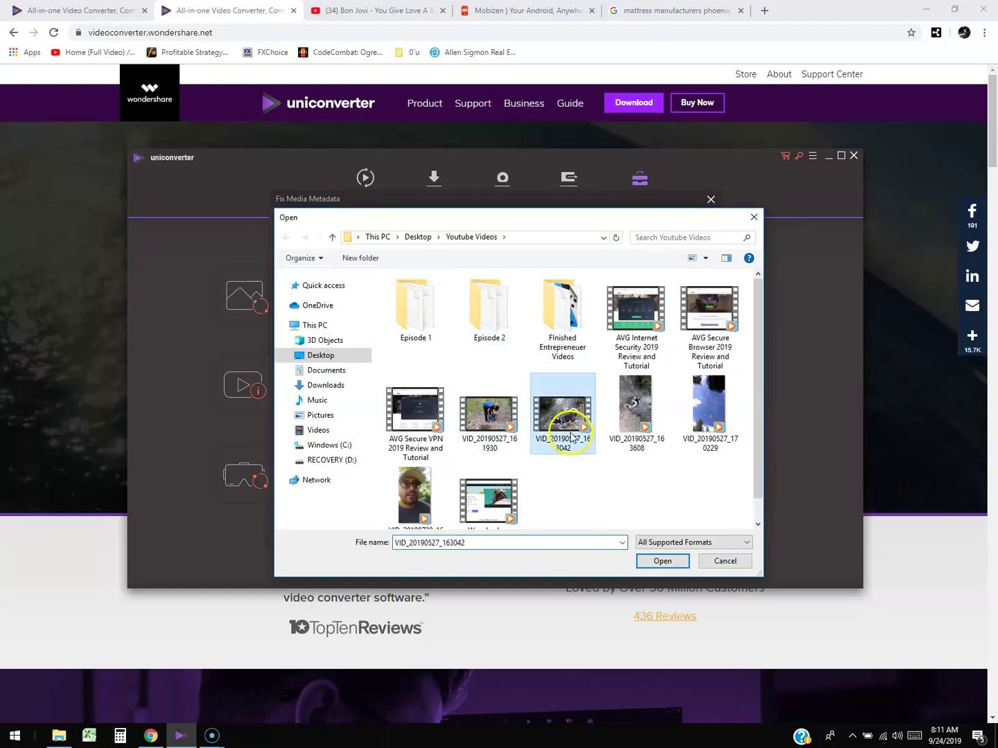
{"action": "left_click", "coordinate": [663, 560]}
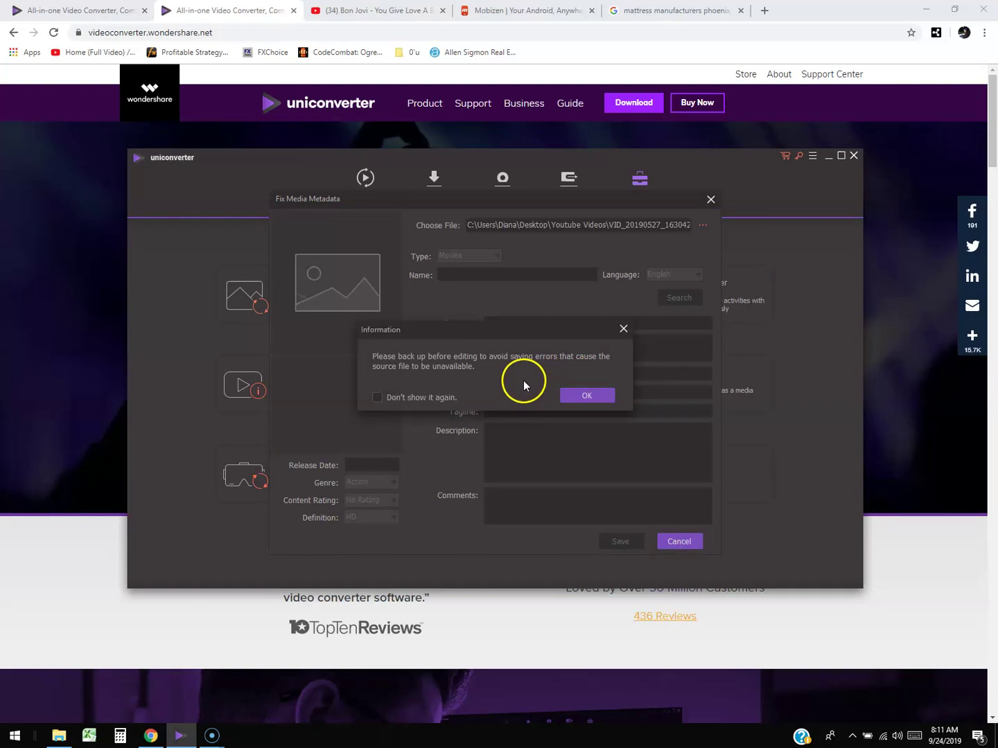
{"action": "left_click", "coordinate": [582, 398]}
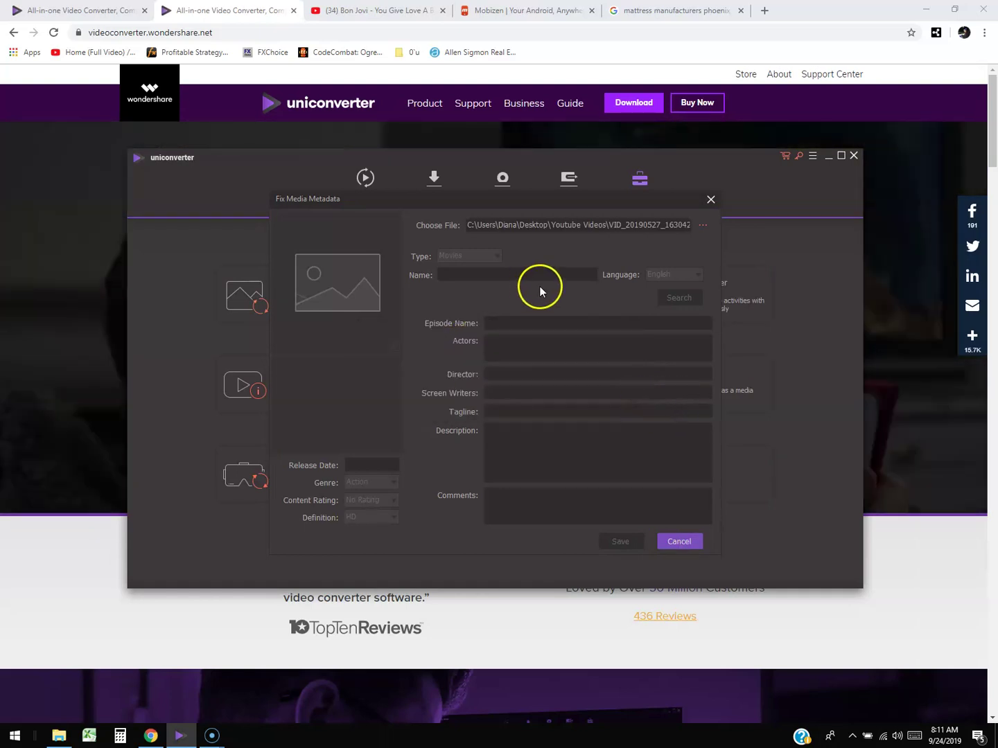
Browse the episode, director, comments, writers, description and genre fields, then close without saving.
{"action": "left_click", "coordinate": [529, 324]}
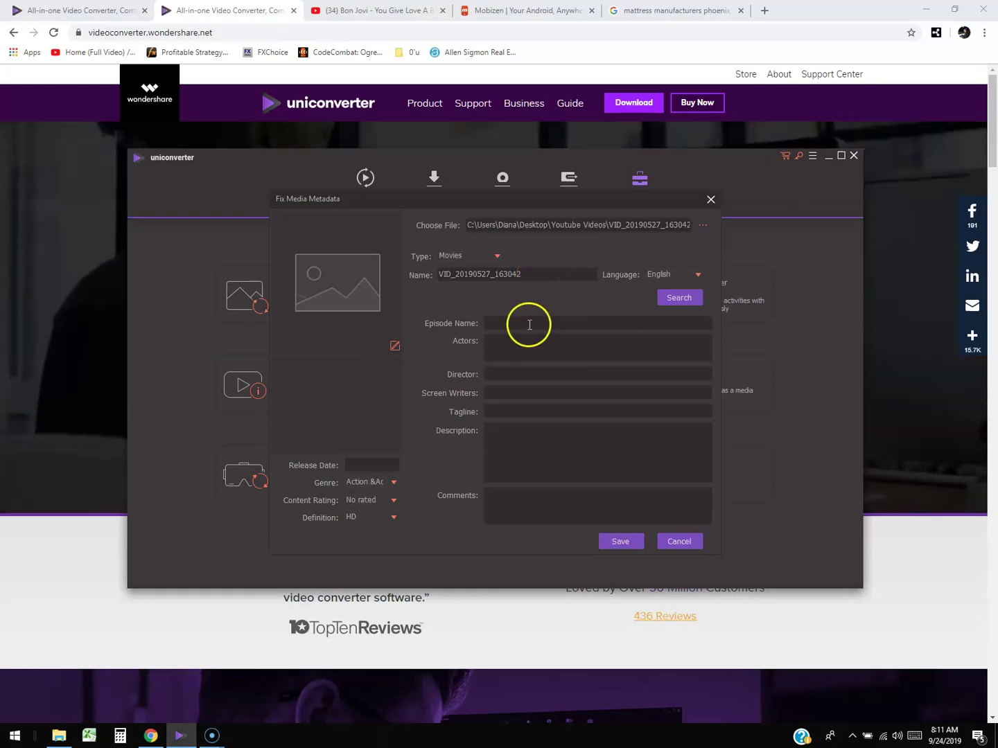
{"action": "left_click", "coordinate": [513, 375]}
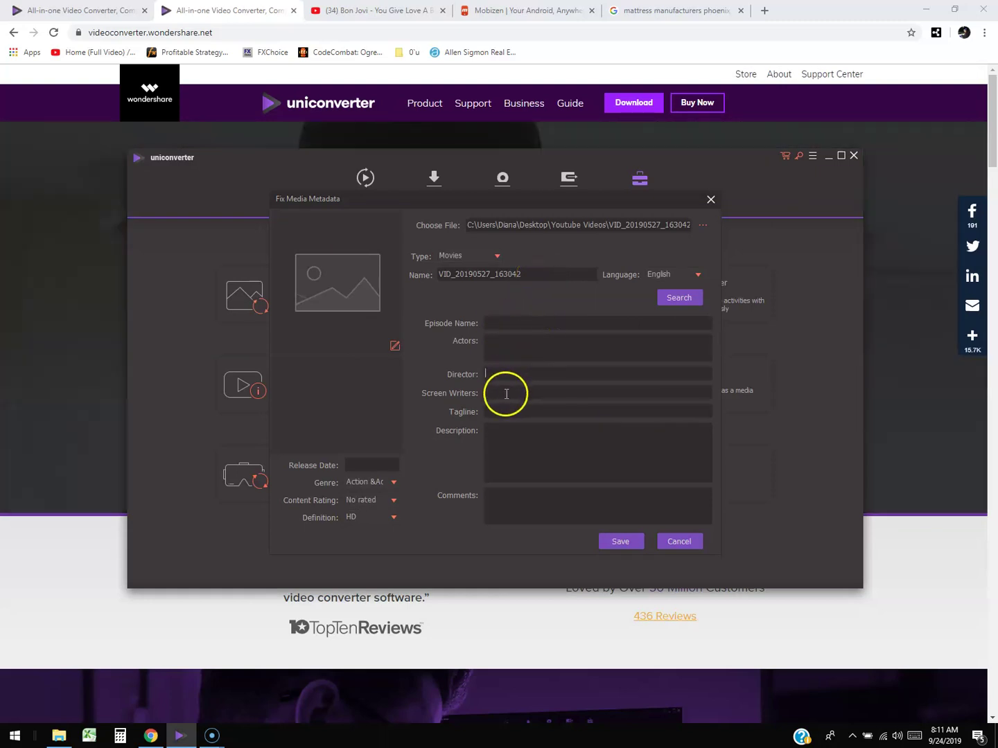
{"action": "left_click", "coordinate": [509, 505]}
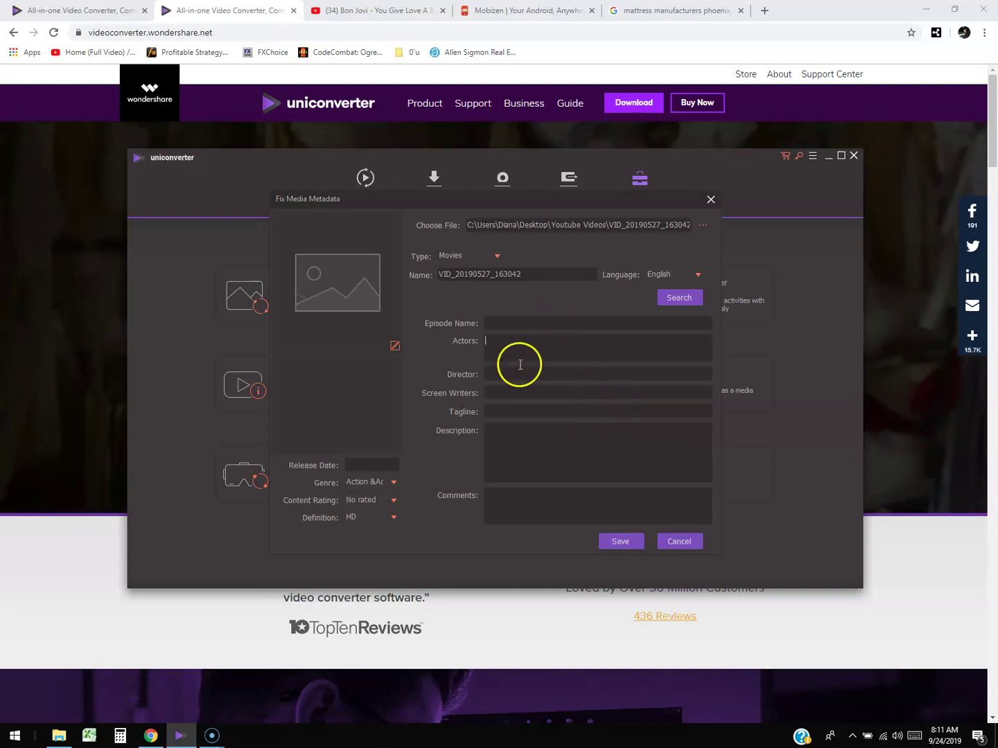
{"action": "left_click", "coordinate": [511, 395]}
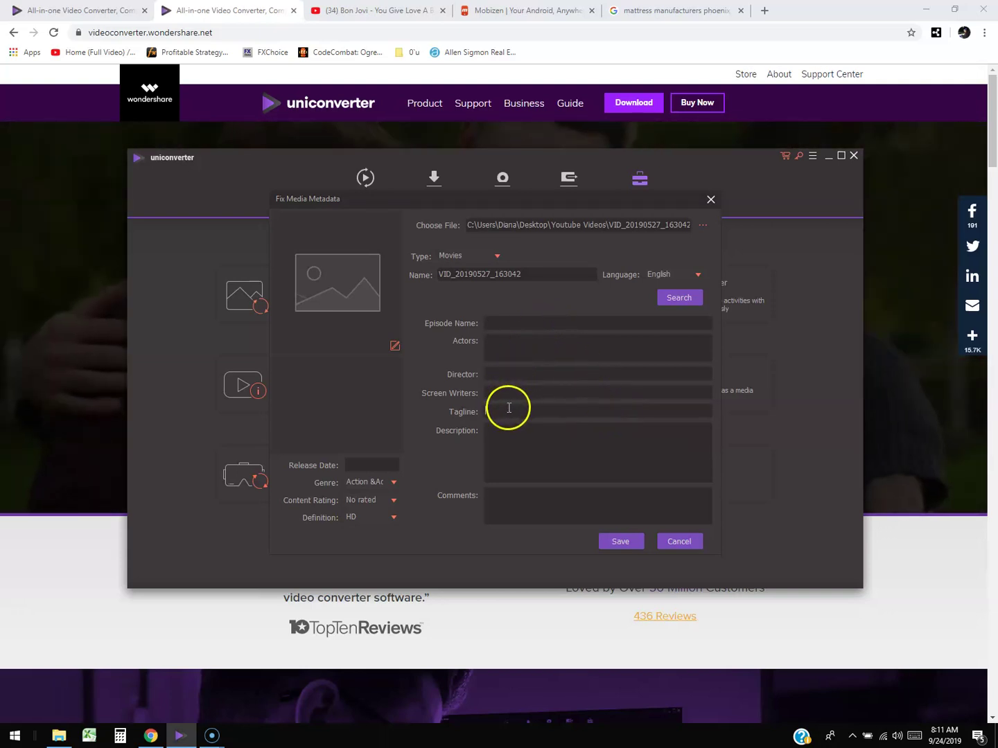
{"action": "left_click", "coordinate": [512, 433]}
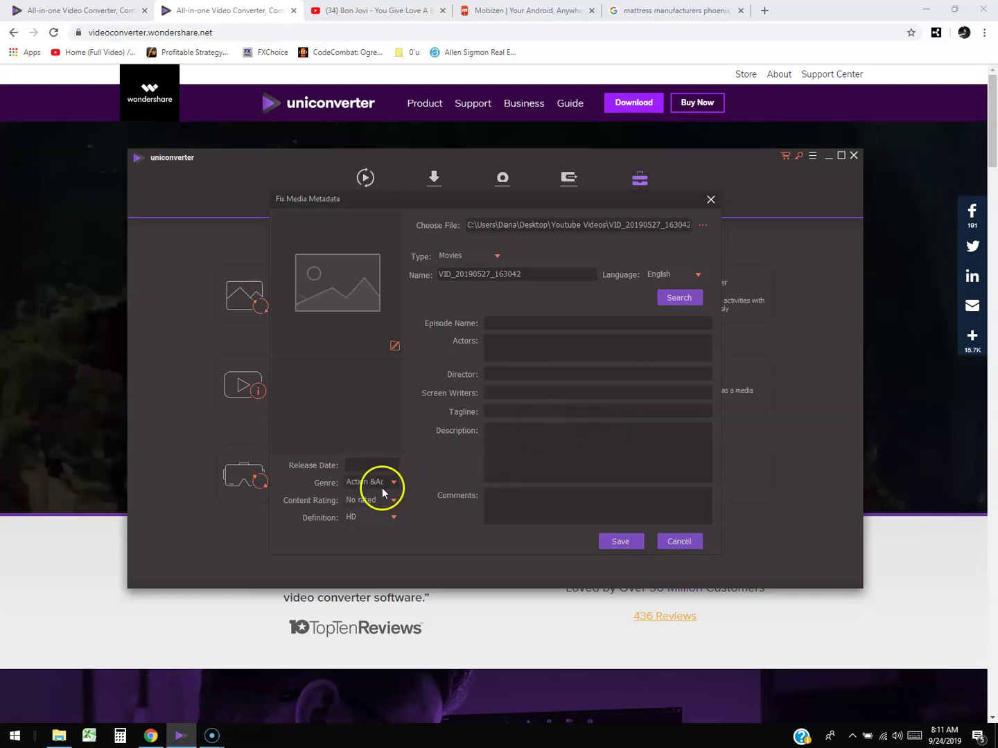
{"action": "left_click", "coordinate": [383, 485]}
{"action": "left_click", "coordinate": [420, 476]}
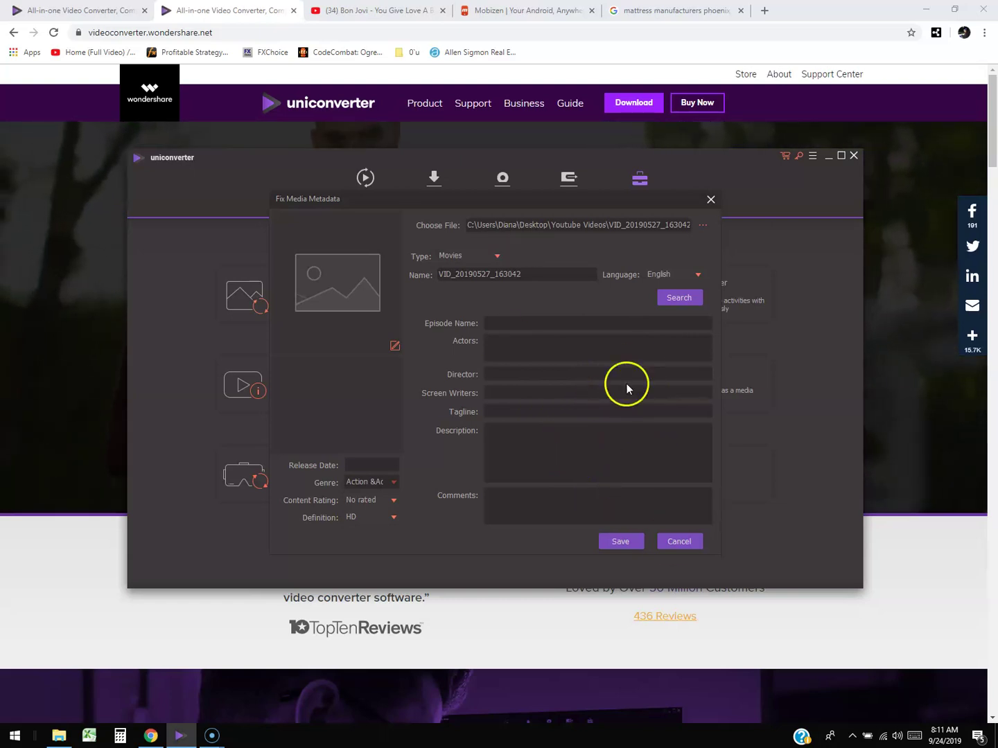
{"action": "left_click", "coordinate": [712, 201]}
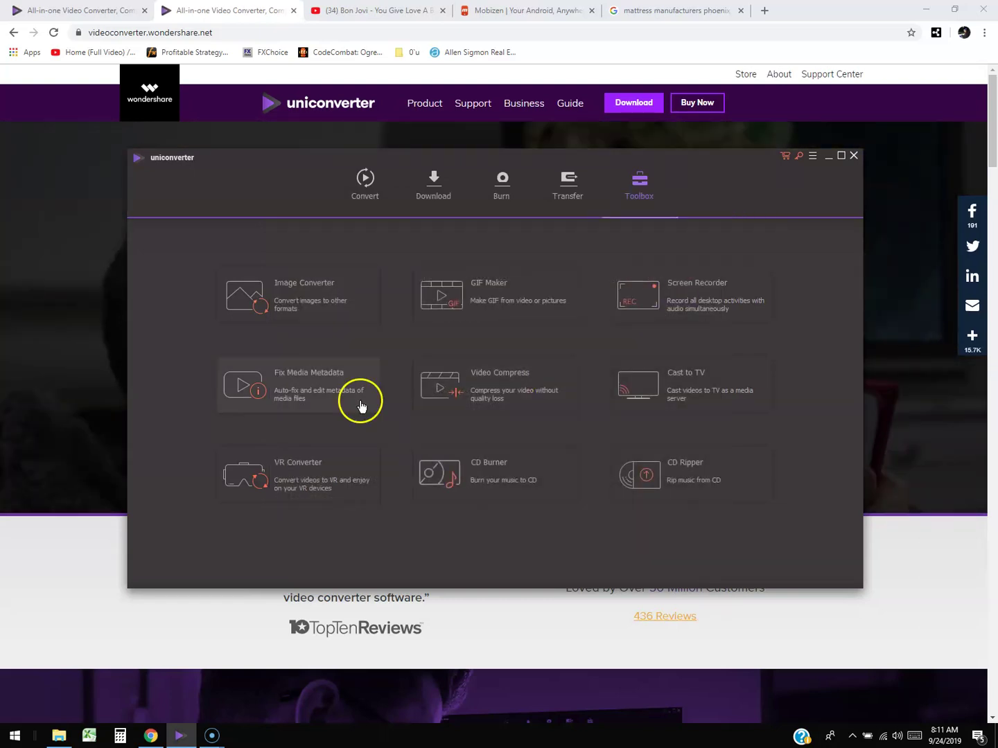
{"action": "left_click", "coordinate": [400, 494]}
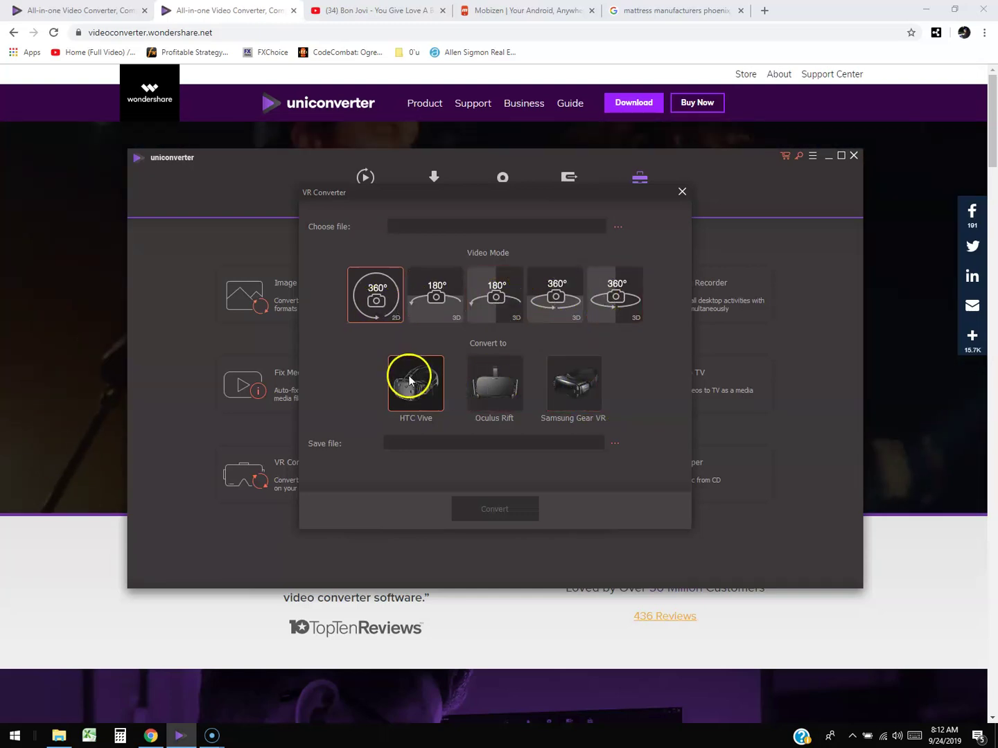
{"action": "left_click", "coordinate": [606, 291]}
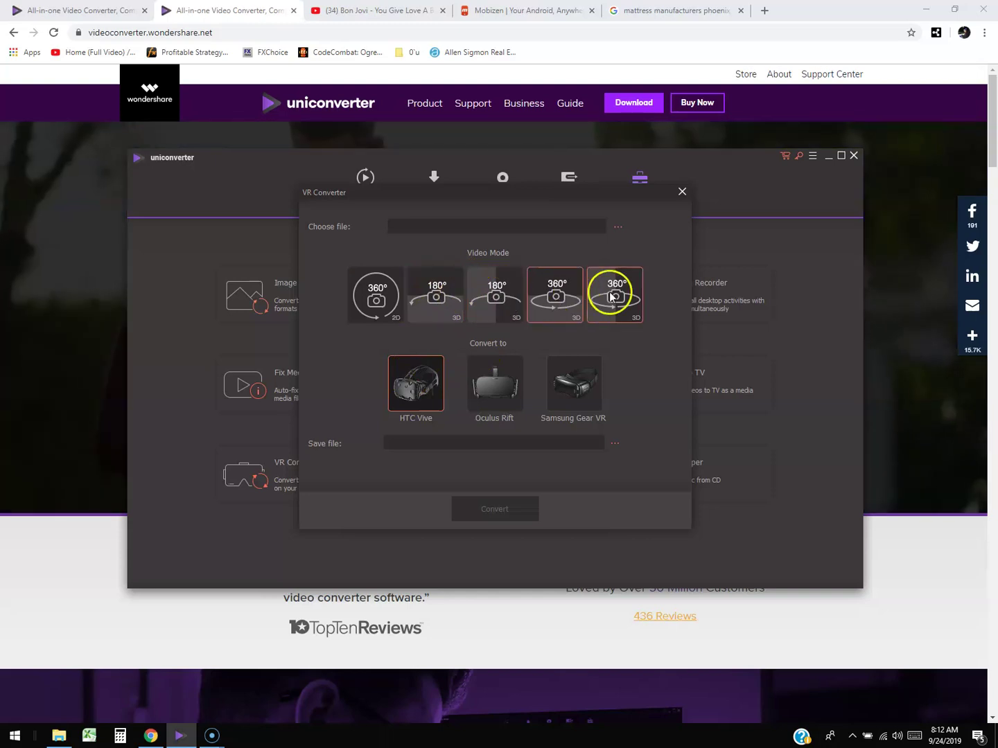
{"action": "left_click", "coordinate": [619, 227]}
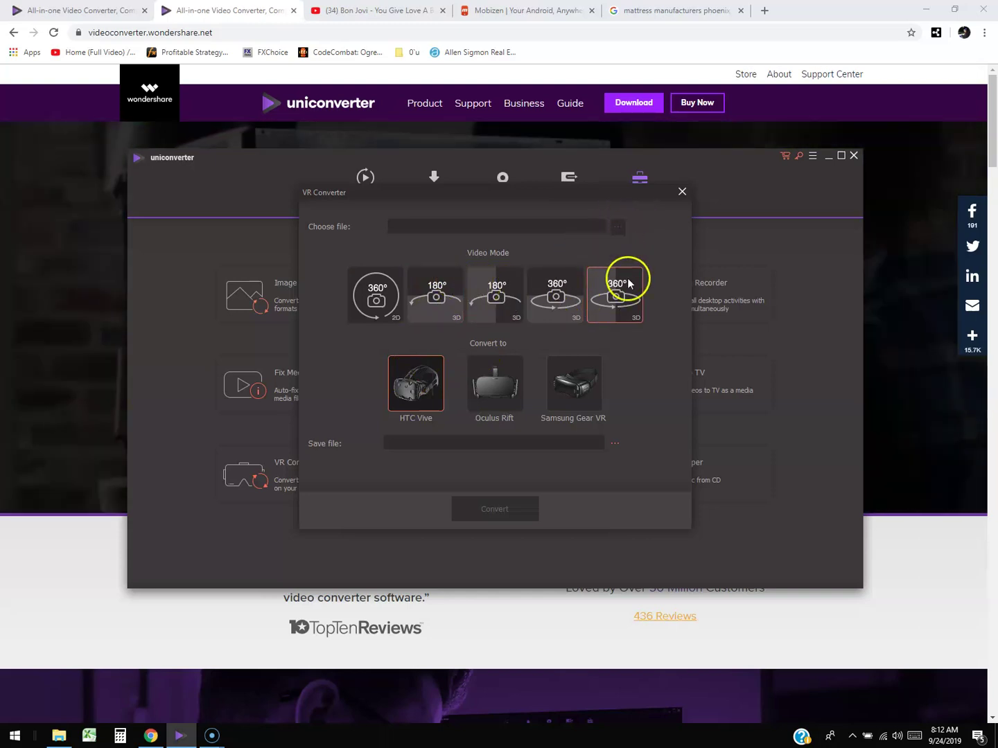
{"action": "left_click", "coordinate": [579, 398]}
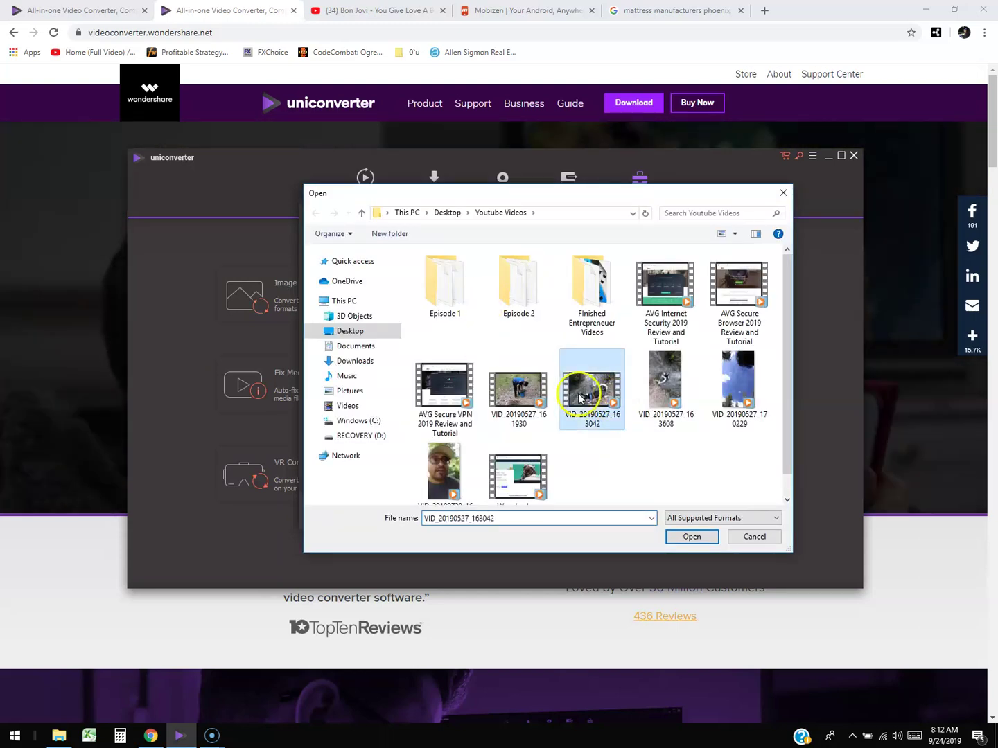
{"action": "left_click", "coordinate": [684, 540]}
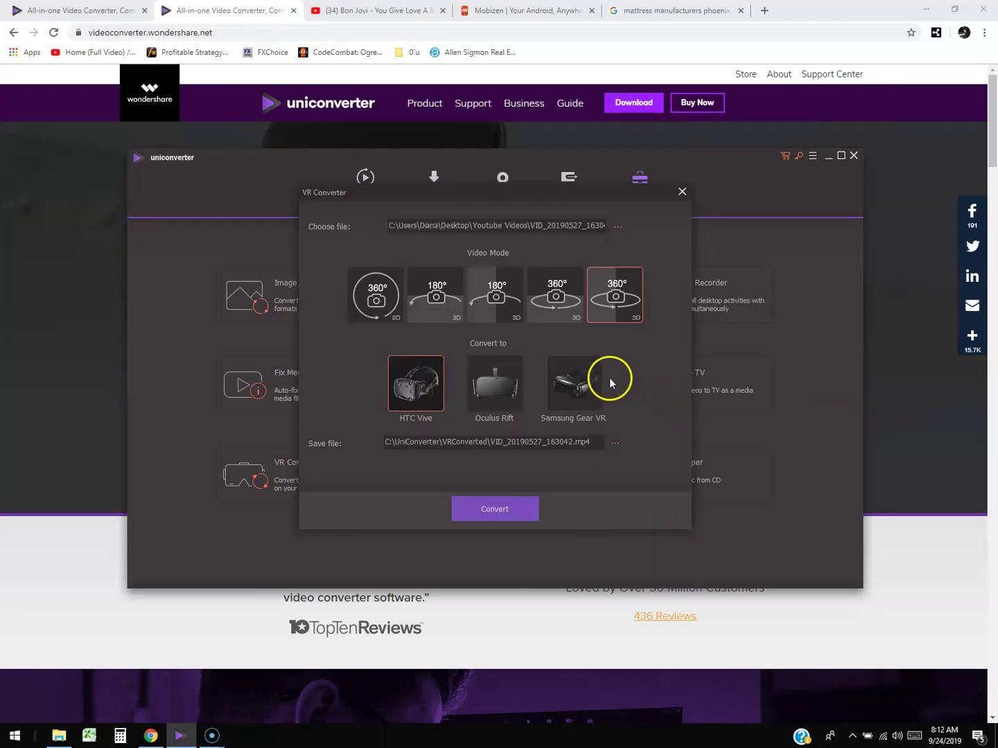
{"action": "left_click", "coordinate": [490, 375]}
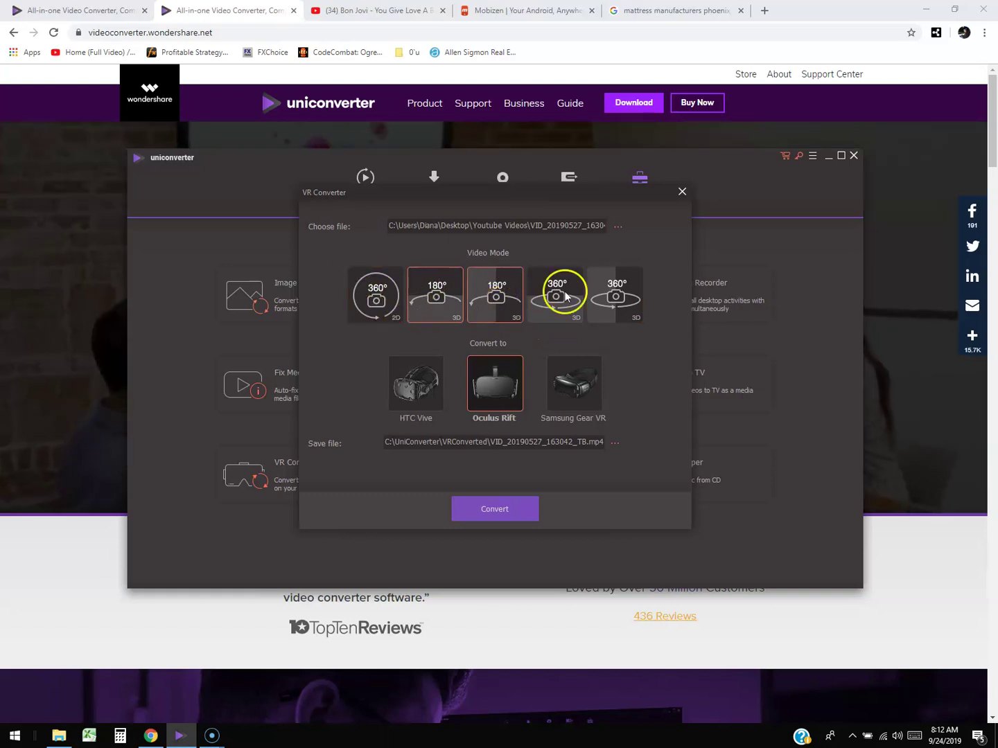
{"action": "left_click", "coordinate": [456, 306]}
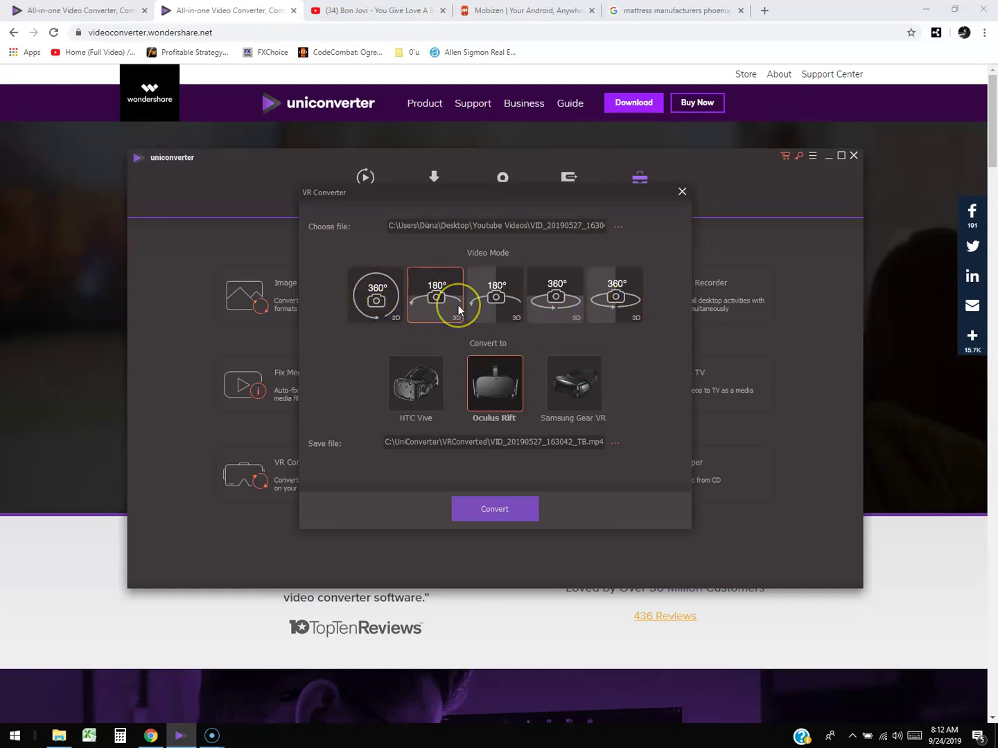
{"action": "left_click", "coordinate": [524, 312]}
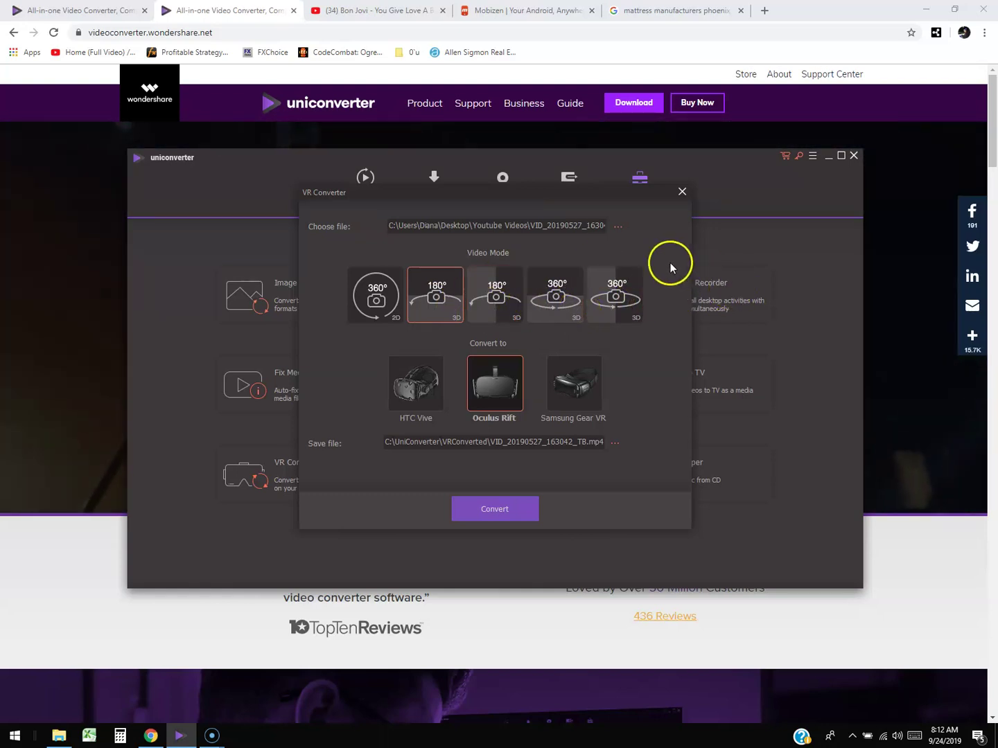
{"action": "left_click", "coordinate": [682, 191]}
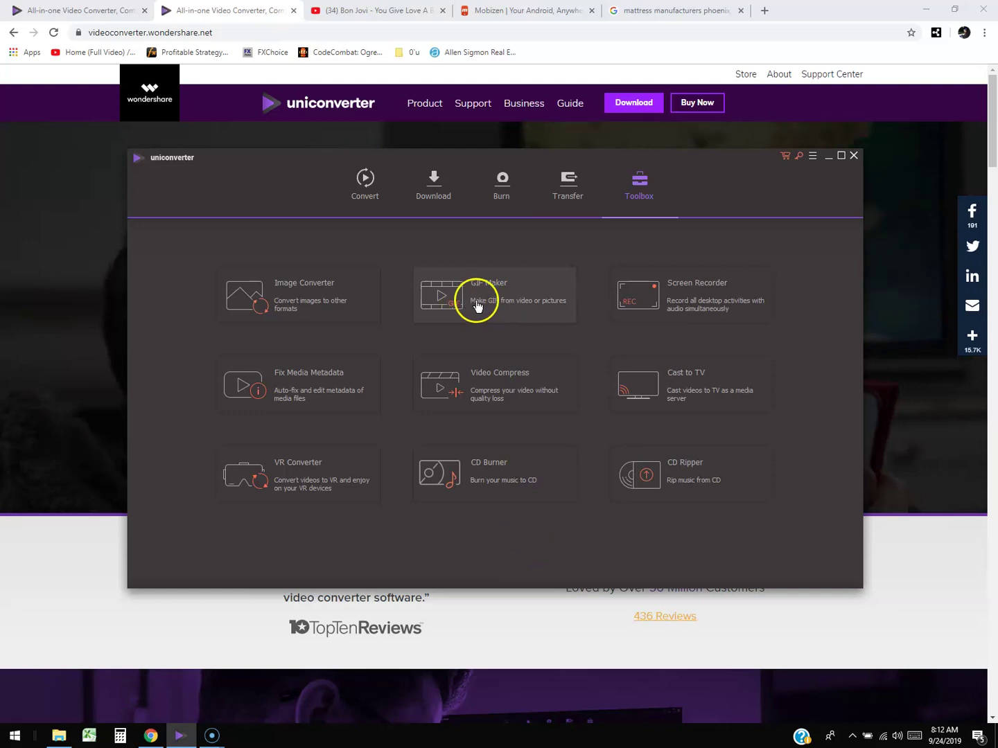
Load VID_20190527_163042 from Desktop > Youtube Videos into GIF Maker.
{"action": "left_click", "coordinate": [561, 324]}
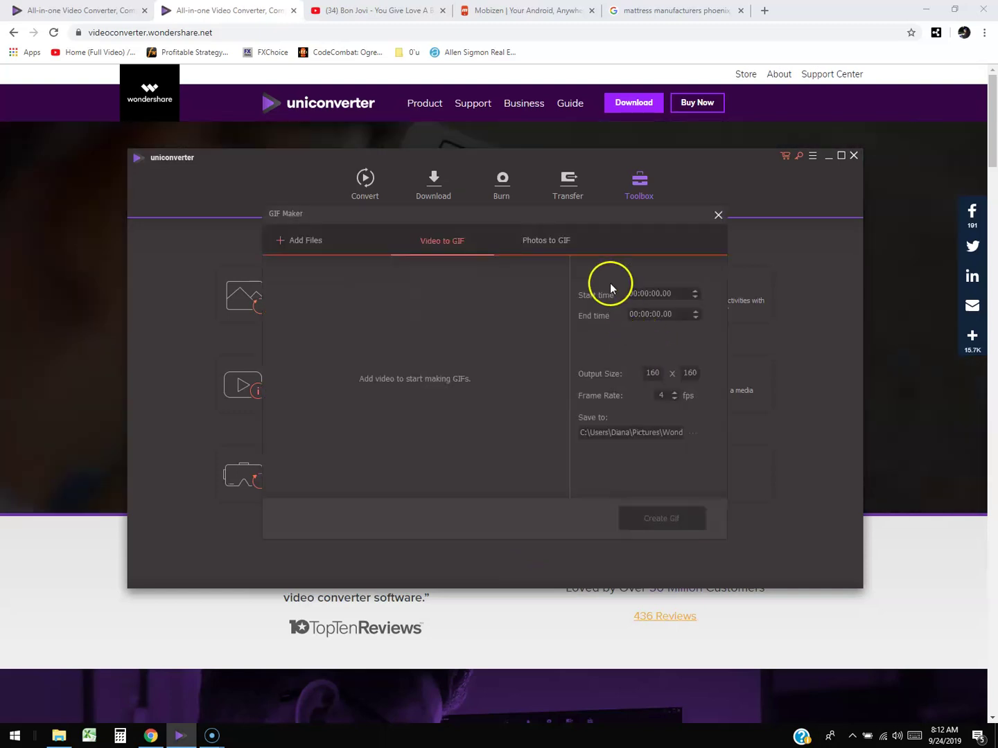
{"action": "left_click_drag", "start_coordinate": [542, 225], "coordinate": [557, 233]}
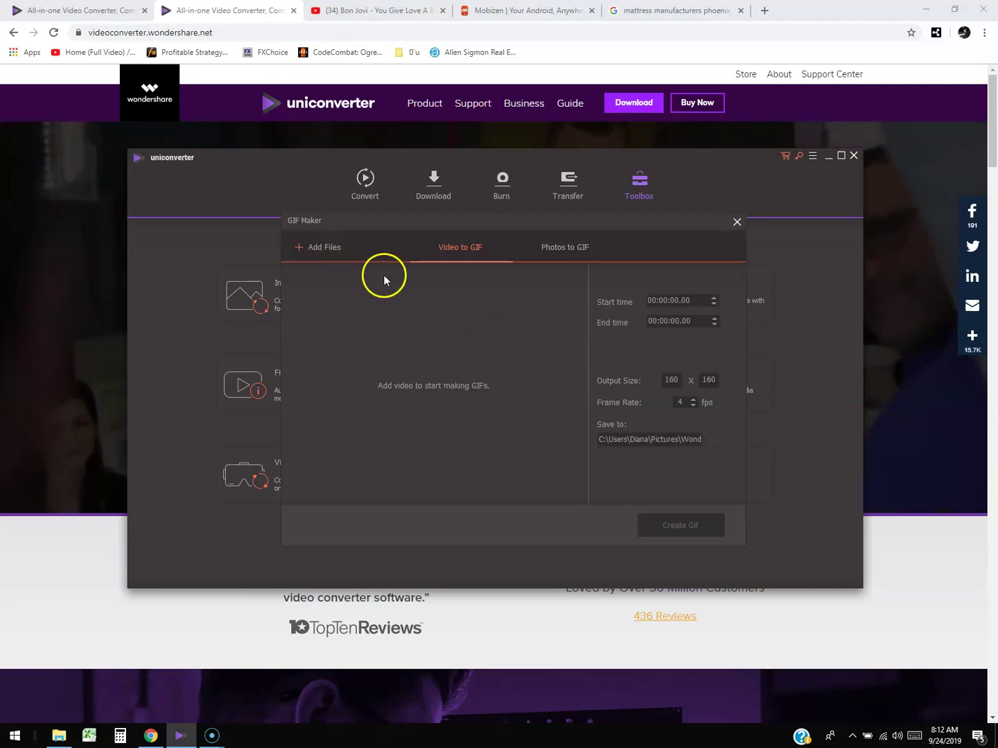
{"action": "left_click", "coordinate": [560, 323]}
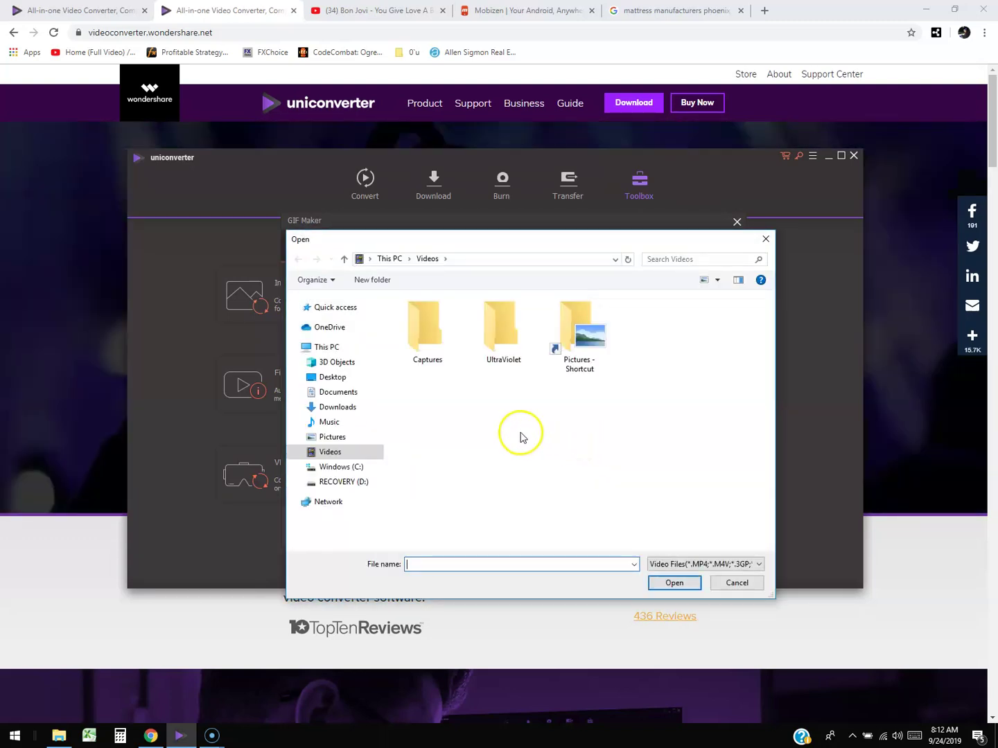
{"action": "left_click", "coordinate": [336, 383]}
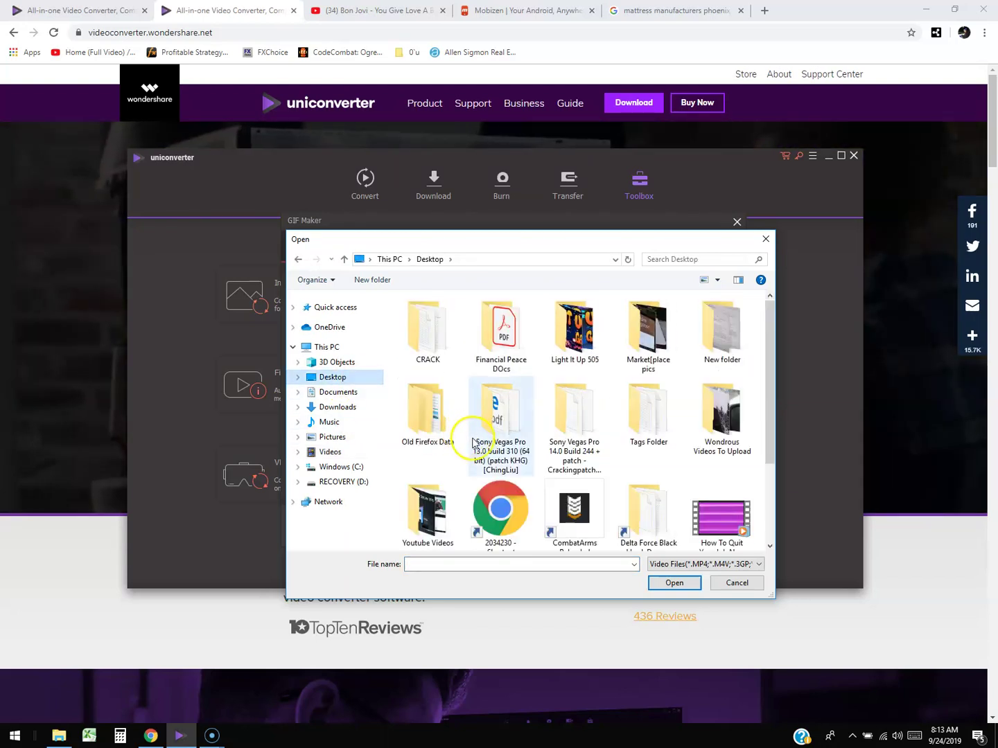
{"action": "double_click", "coordinate": [434, 502]}
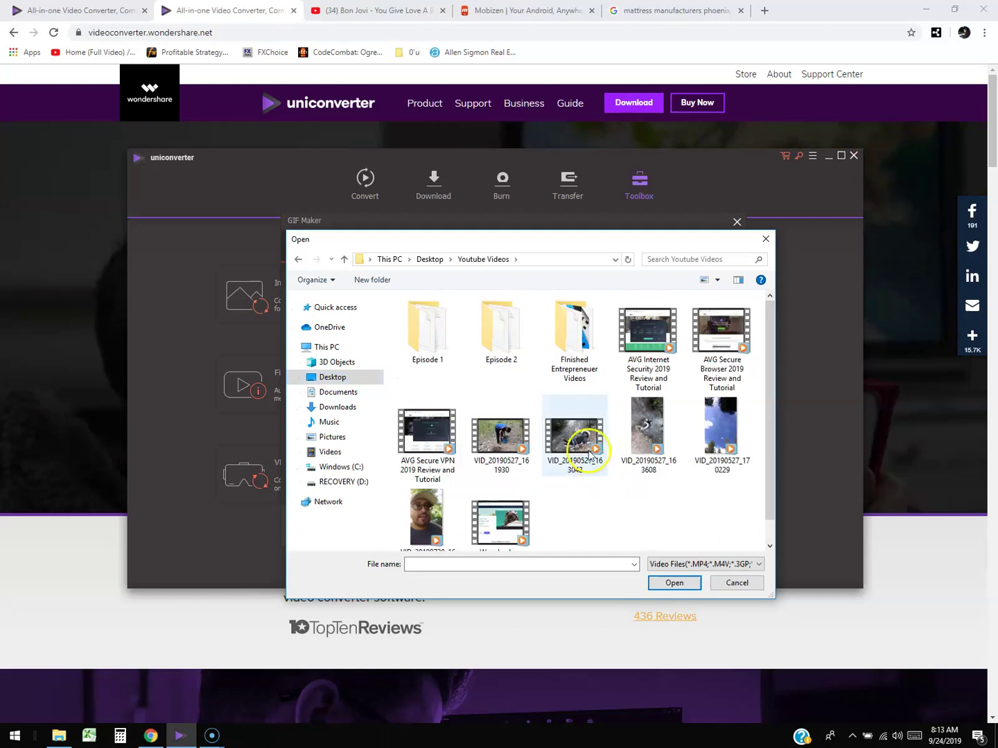
{"action": "double_click", "coordinate": [590, 454]}
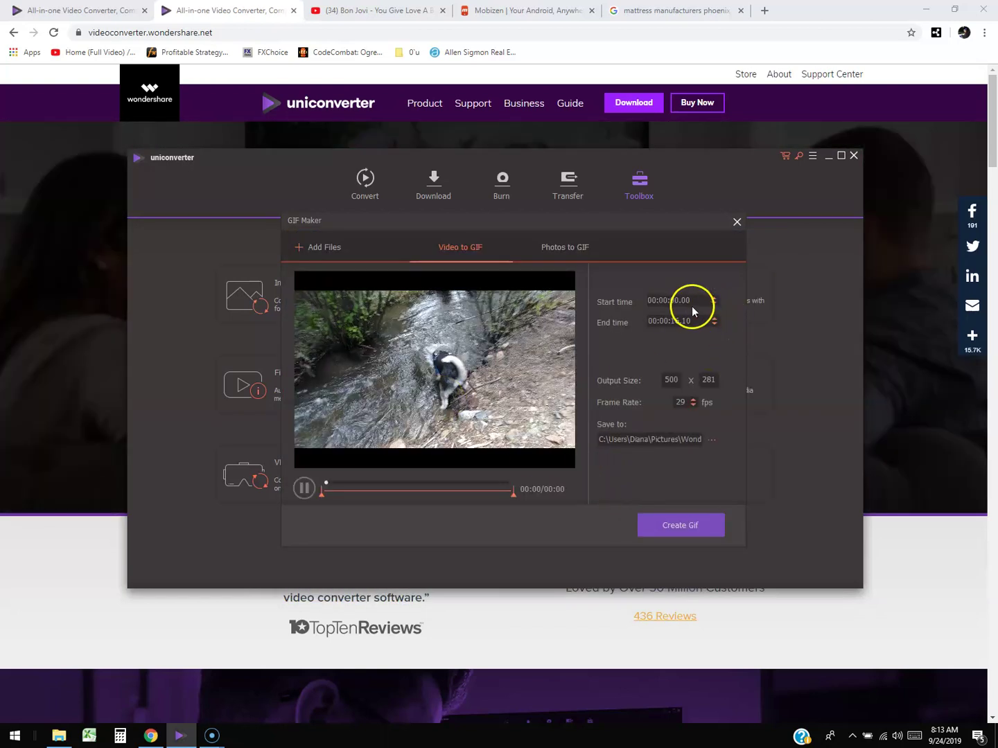
Trim the clip to 00:00:07.25–00:00:12.03 and create the GIF on the trial.
{"action": "left_click", "coordinate": [305, 490]}
{"action": "left_click_drag", "start_coordinate": [332, 496], "coordinate": [414, 495]}
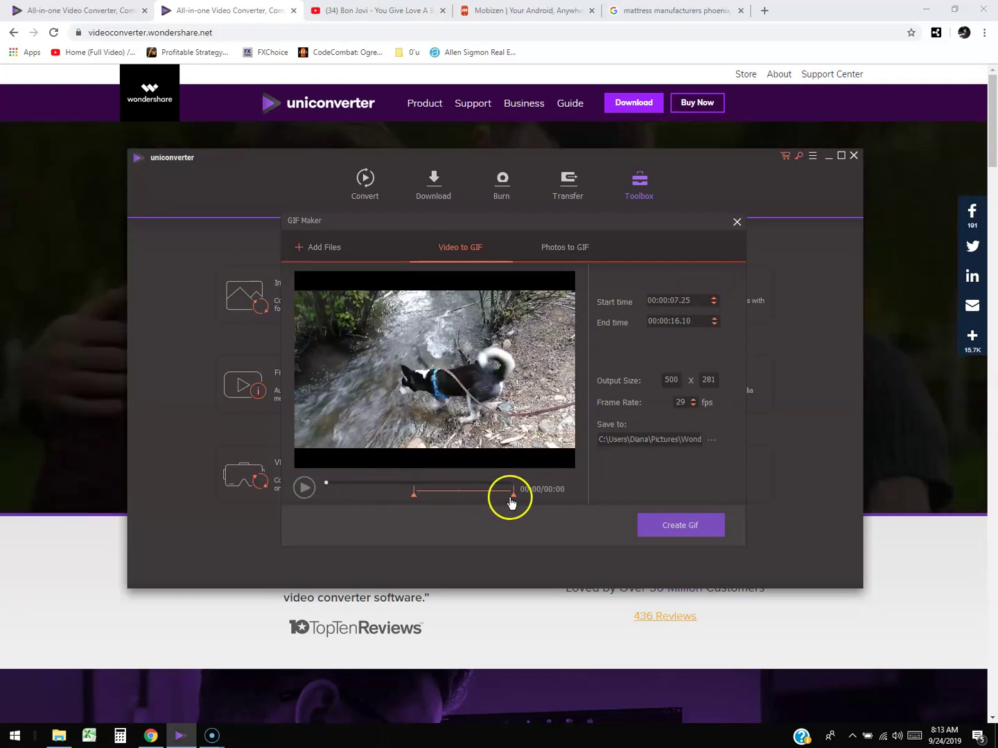
{"action": "left_click", "coordinate": [474, 502]}
{"action": "left_click_drag", "start_coordinate": [514, 499], "coordinate": [464, 495]}
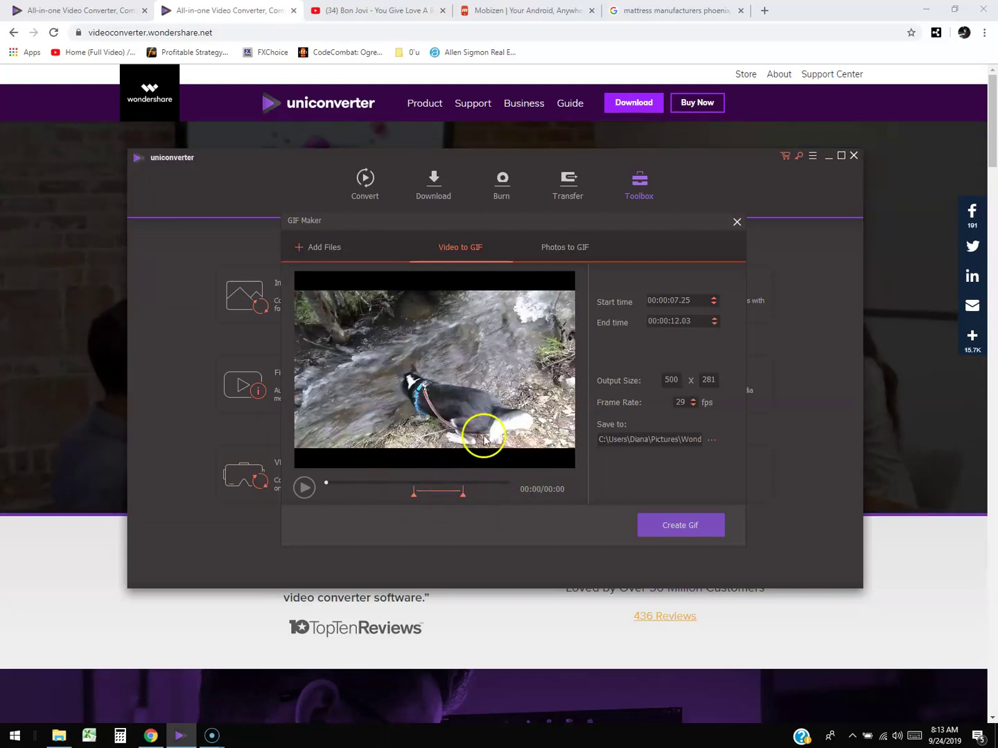
{"action": "left_click", "coordinate": [699, 525]}
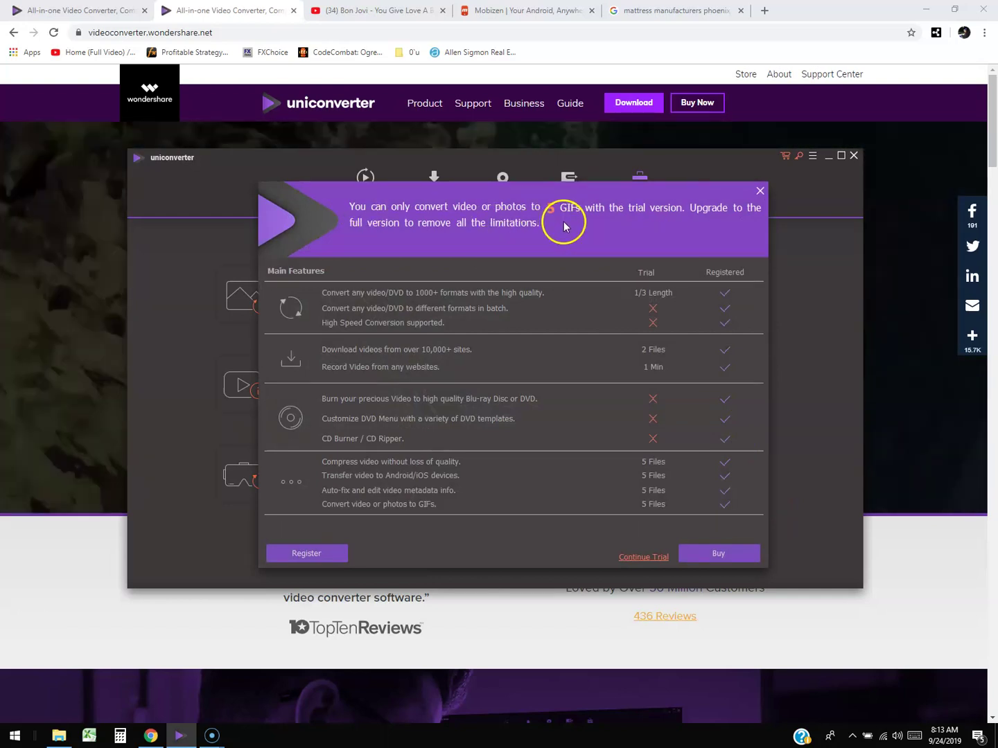
{"action": "left_click", "coordinate": [645, 557]}
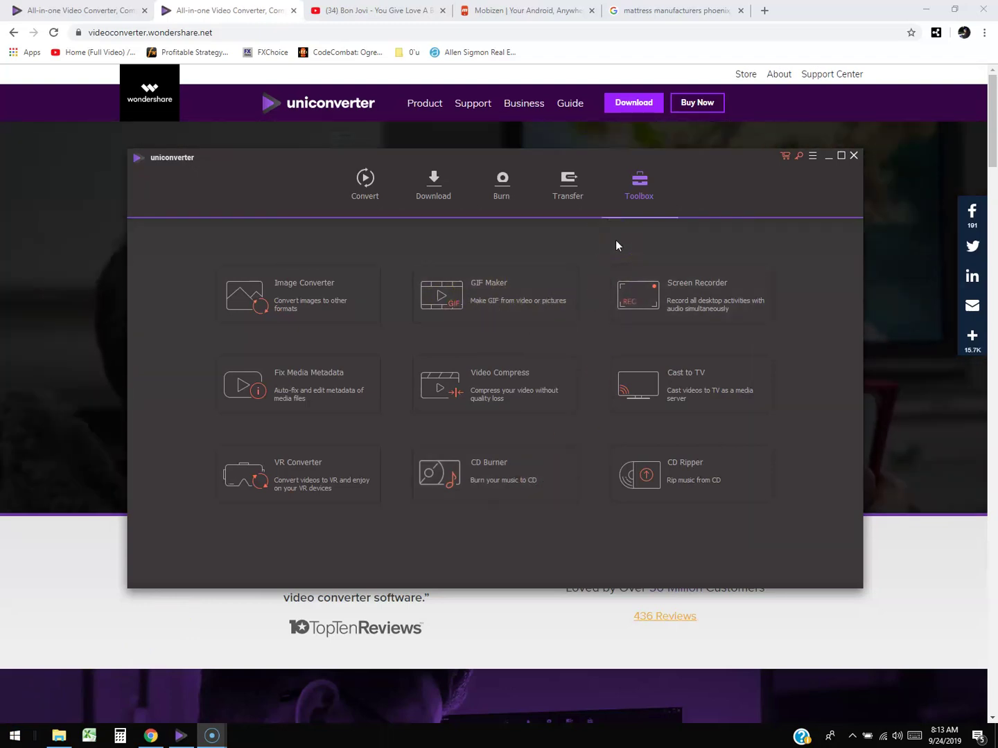
Open Video Compress and load VID_20190527_163042 from the file browser.
{"action": "left_click", "coordinate": [492, 297]}
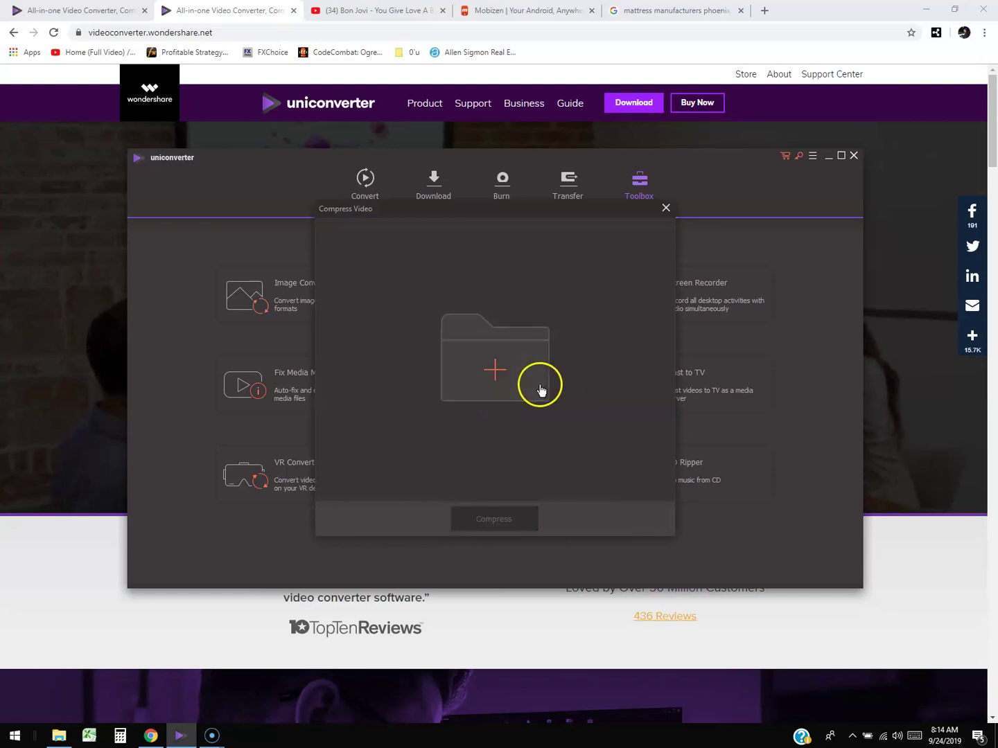
{"action": "left_click", "coordinate": [495, 368]}
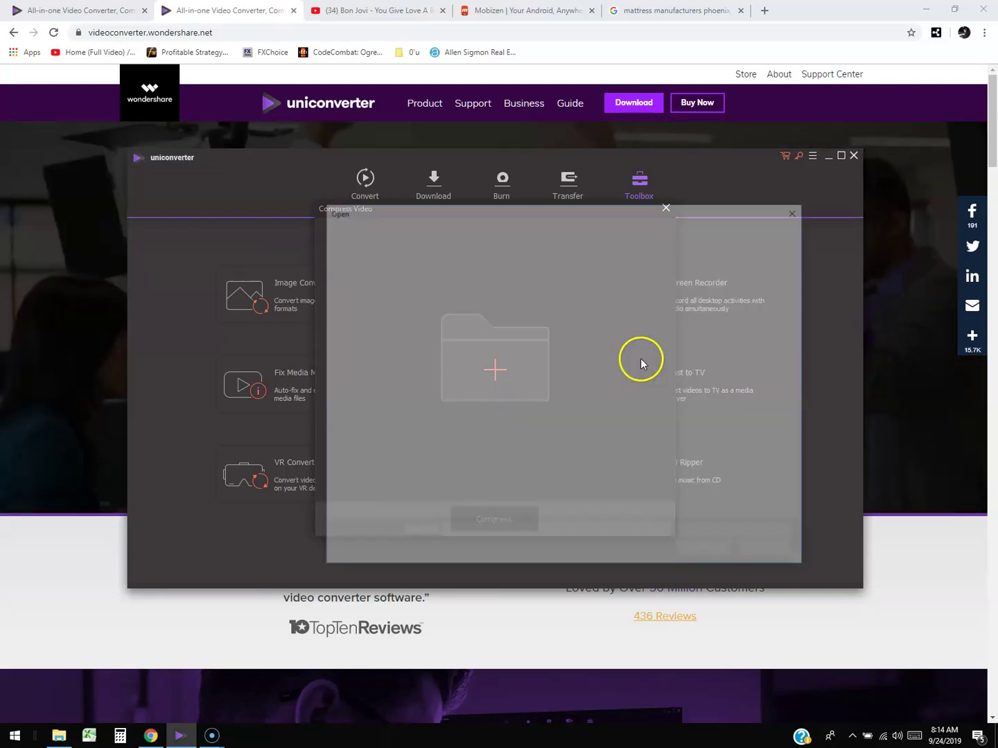
{"action": "left_click", "coordinate": [551, 433]}
{"action": "left_click", "coordinate": [609, 412]}
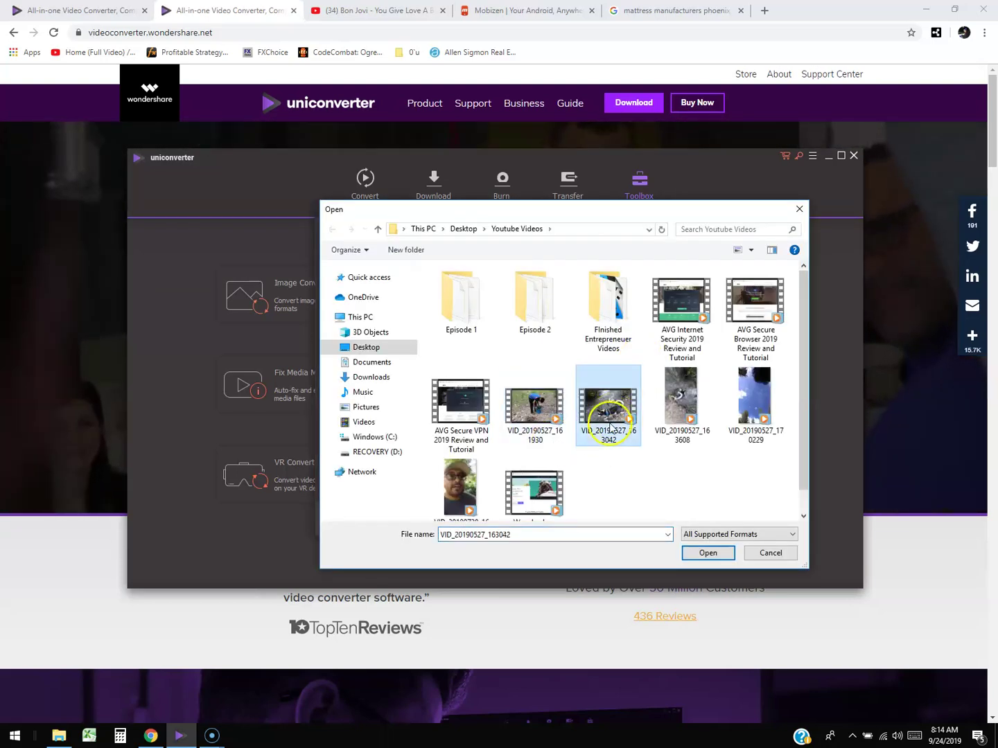
{"action": "left_click", "coordinate": [705, 554]}
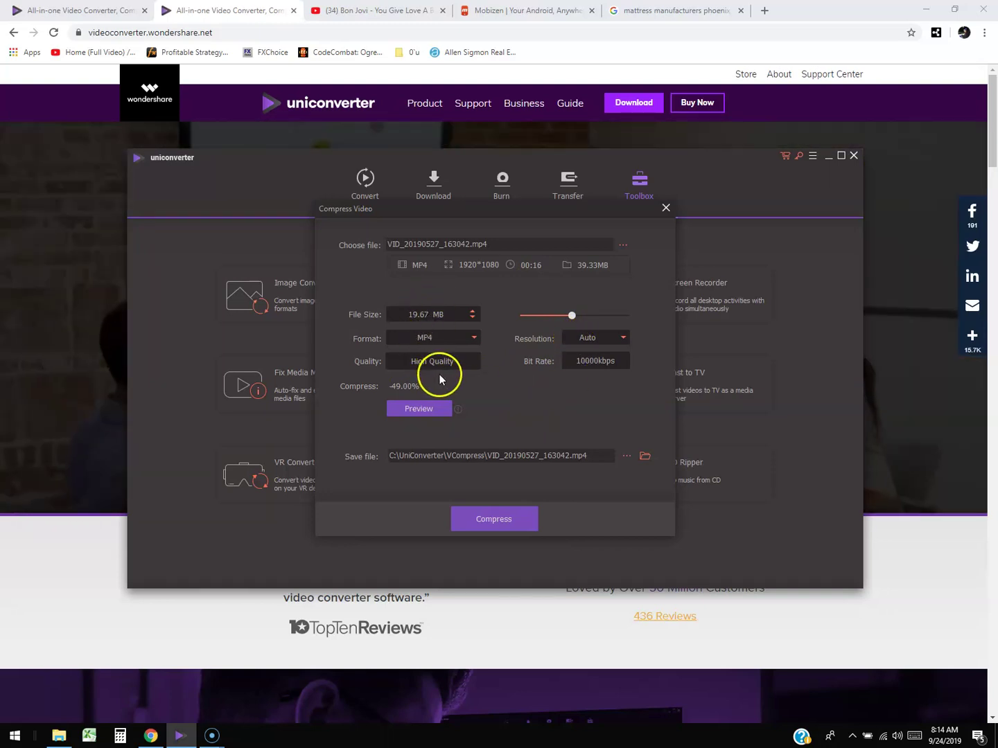
Preview the compressed VID_20190527_163042.mp4, moving the preview window aside, then close it.
{"action": "left_click", "coordinate": [428, 409]}
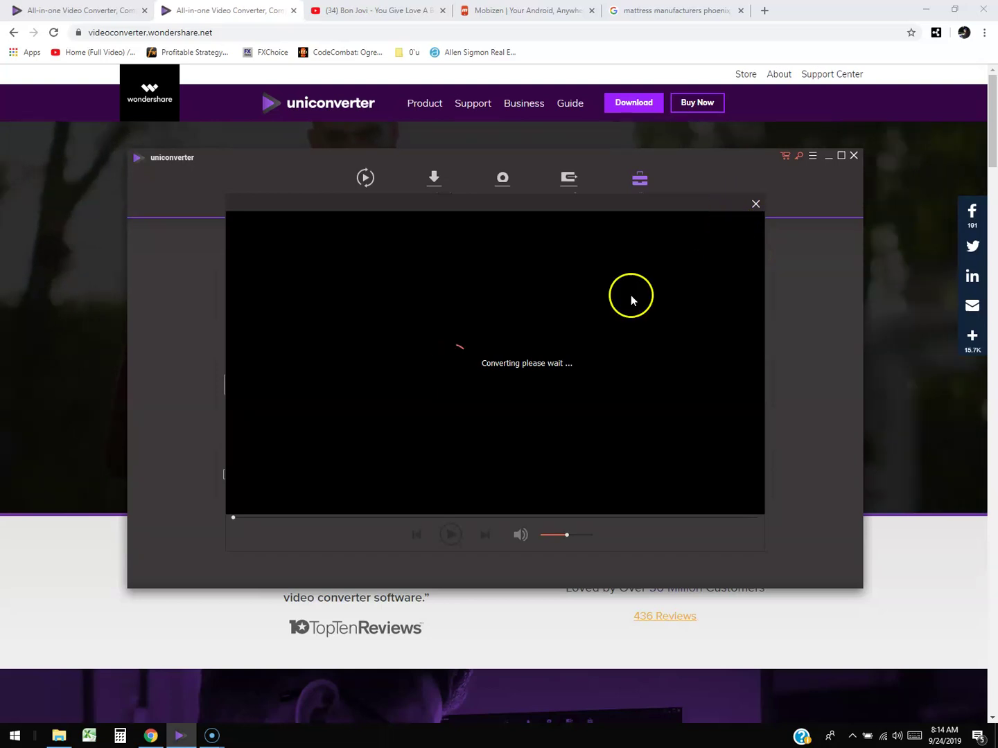
{"action": "left_click_drag", "start_coordinate": [652, 206], "coordinate": [780, 506]}
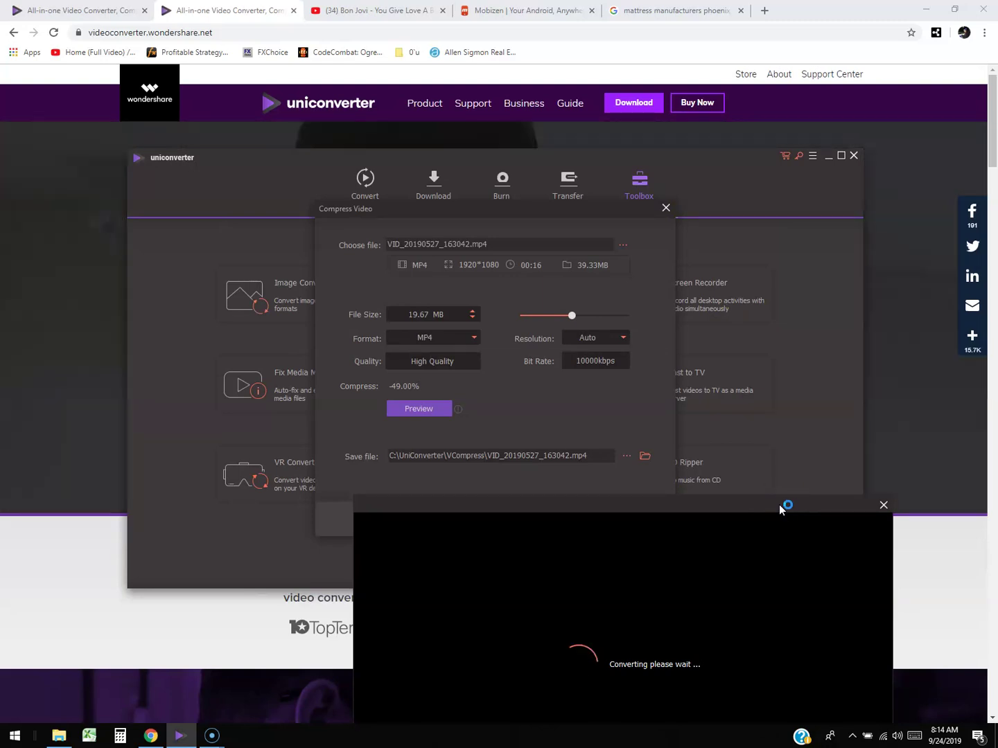
{"action": "left_click_drag", "start_coordinate": [778, 504], "coordinate": [759, 100]}
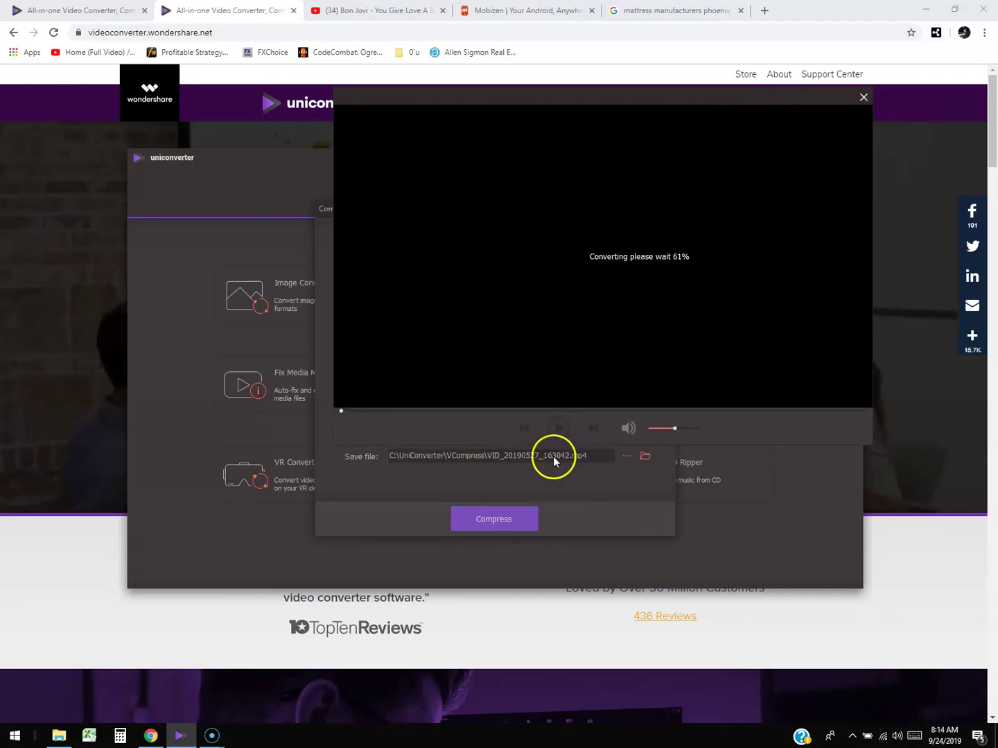
{"action": "left_click_drag", "start_coordinate": [688, 109], "coordinate": [600, 178]}
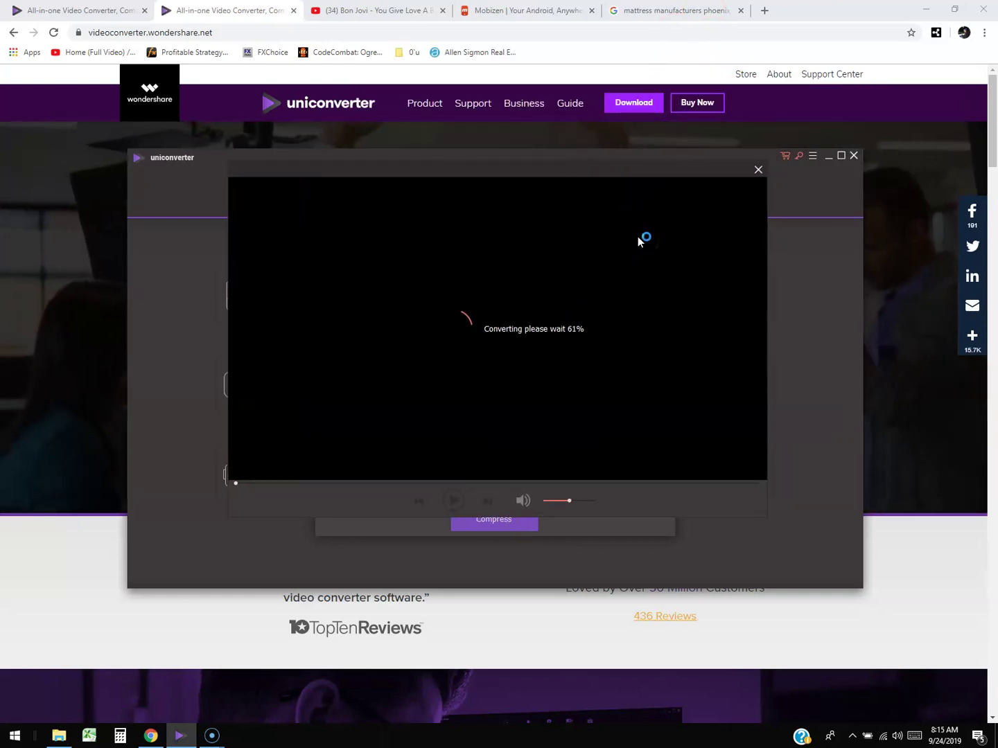
{"action": "left_click_drag", "start_coordinate": [578, 312], "coordinate": [587, 589]}
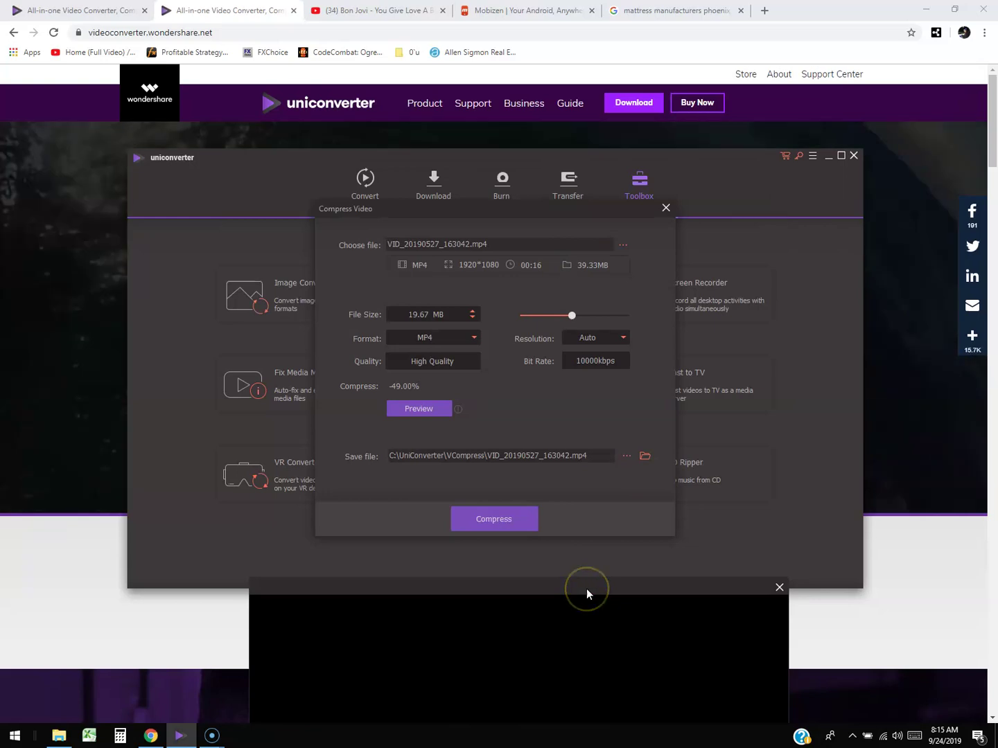
{"action": "left_click_drag", "start_coordinate": [587, 589], "coordinate": [662, 363]}
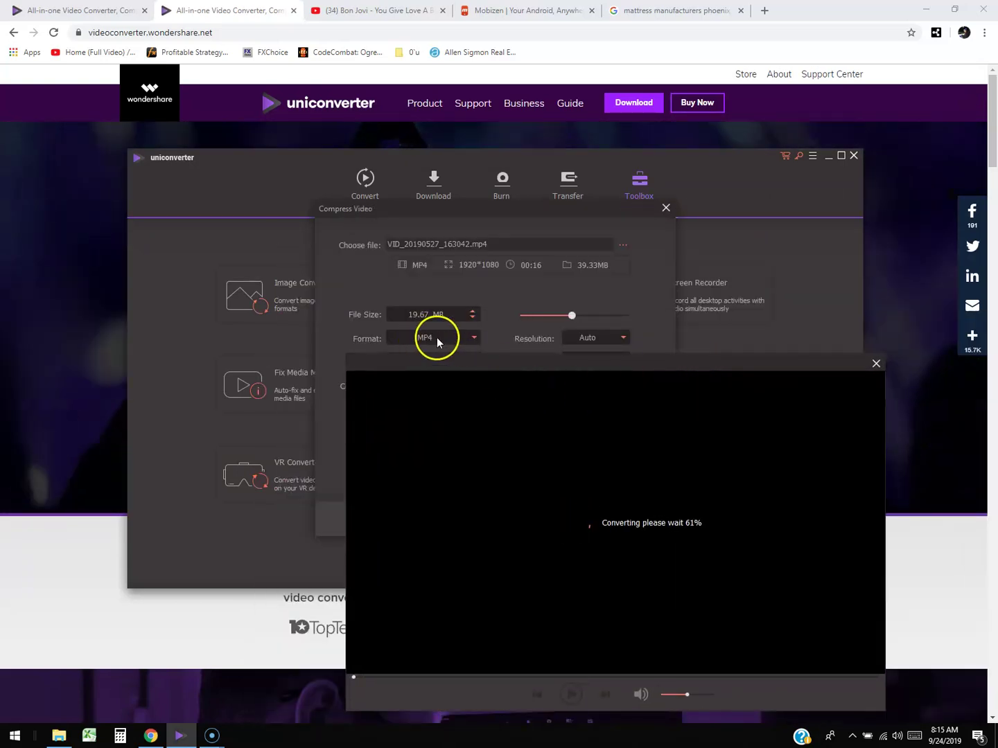
{"action": "left_click_drag", "start_coordinate": [445, 358], "coordinate": [410, 436]}
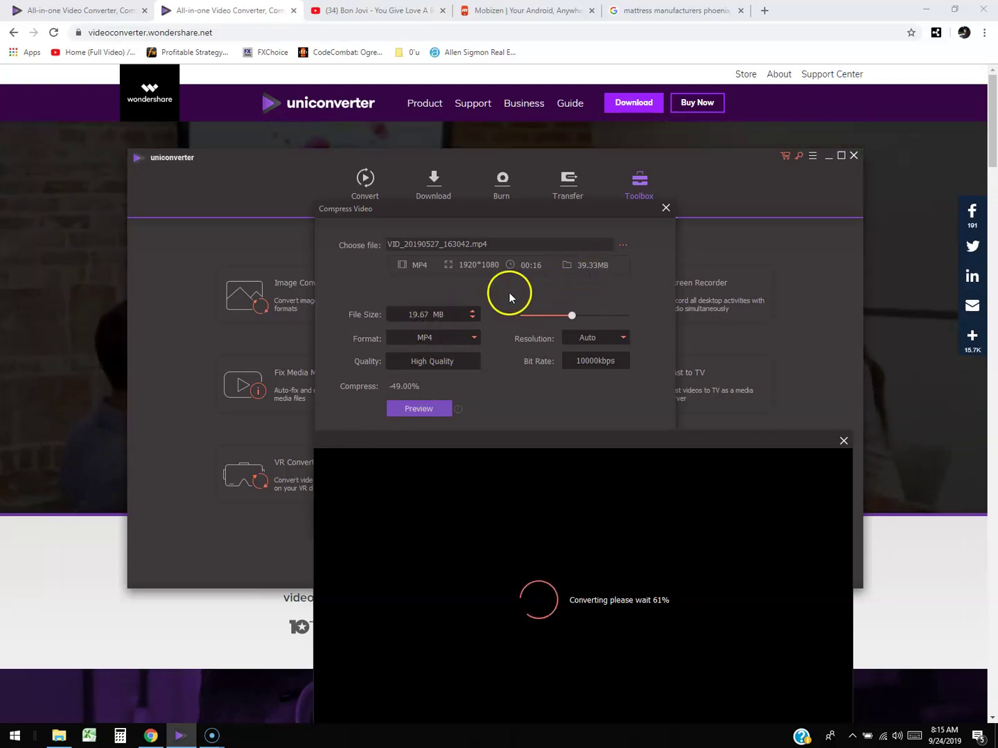
{"action": "left_click_drag", "start_coordinate": [520, 436], "coordinate": [458, 210]}
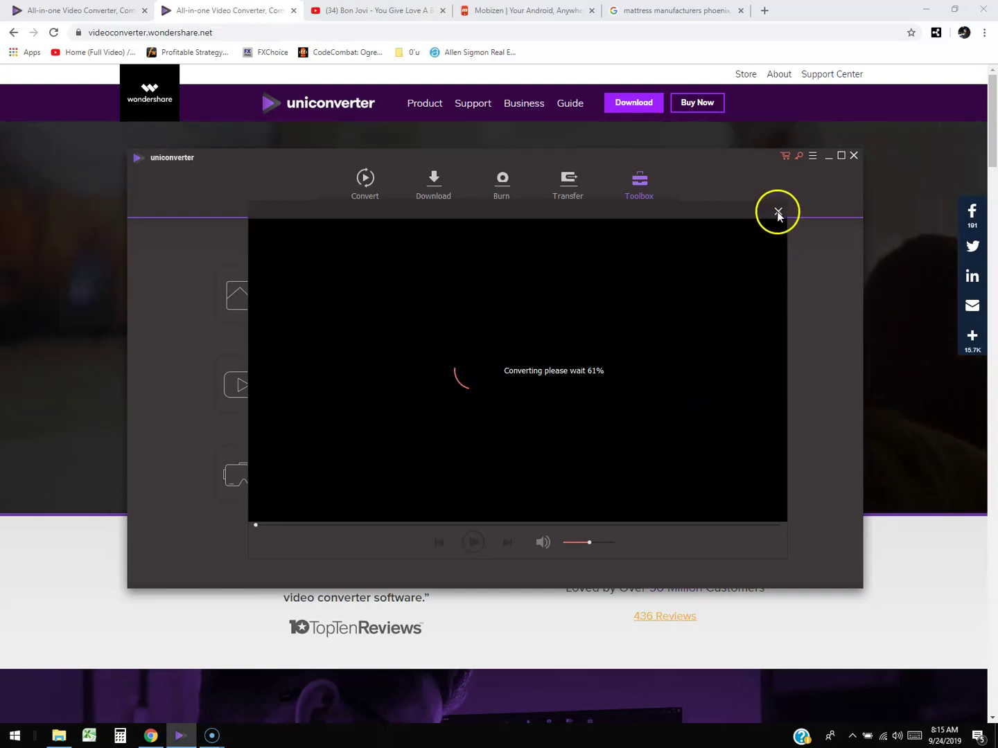
{"action": "left_click", "coordinate": [776, 212]}
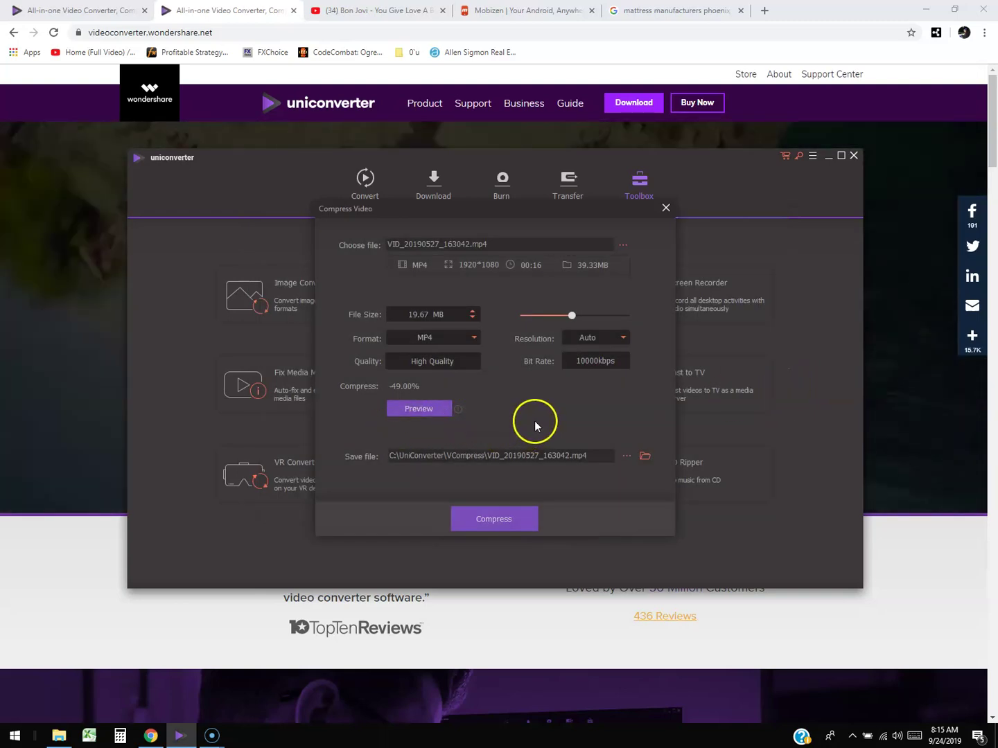
Start compressing on the trial, then cancel the compression midway and confirm.
{"action": "left_click", "coordinate": [495, 531]}
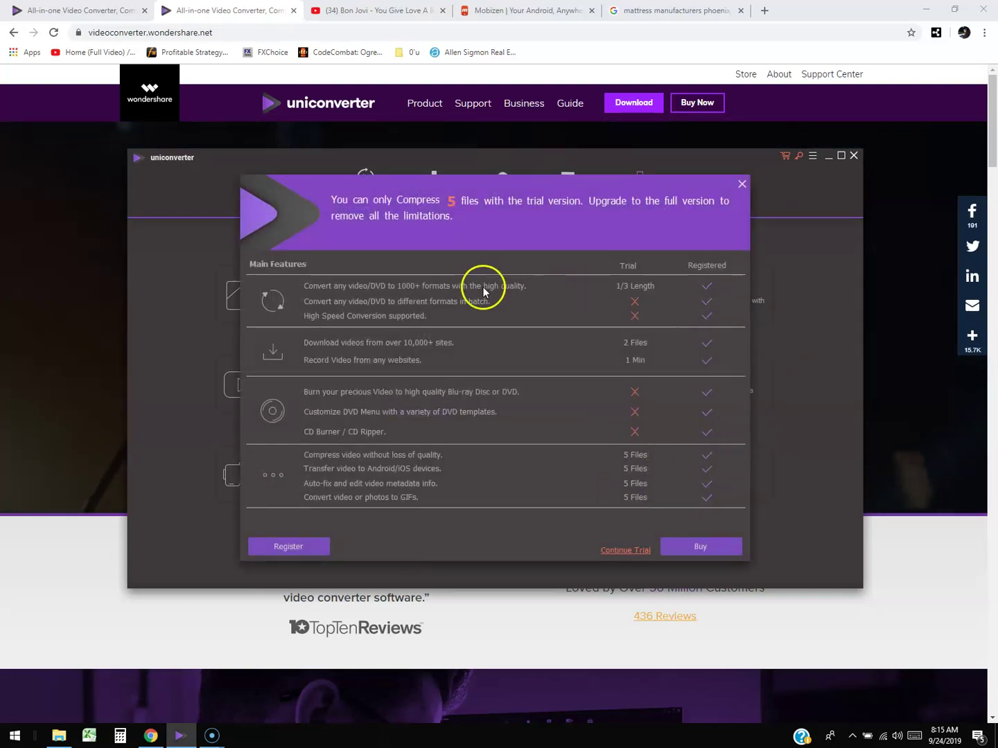
{"action": "left_click", "coordinate": [626, 551]}
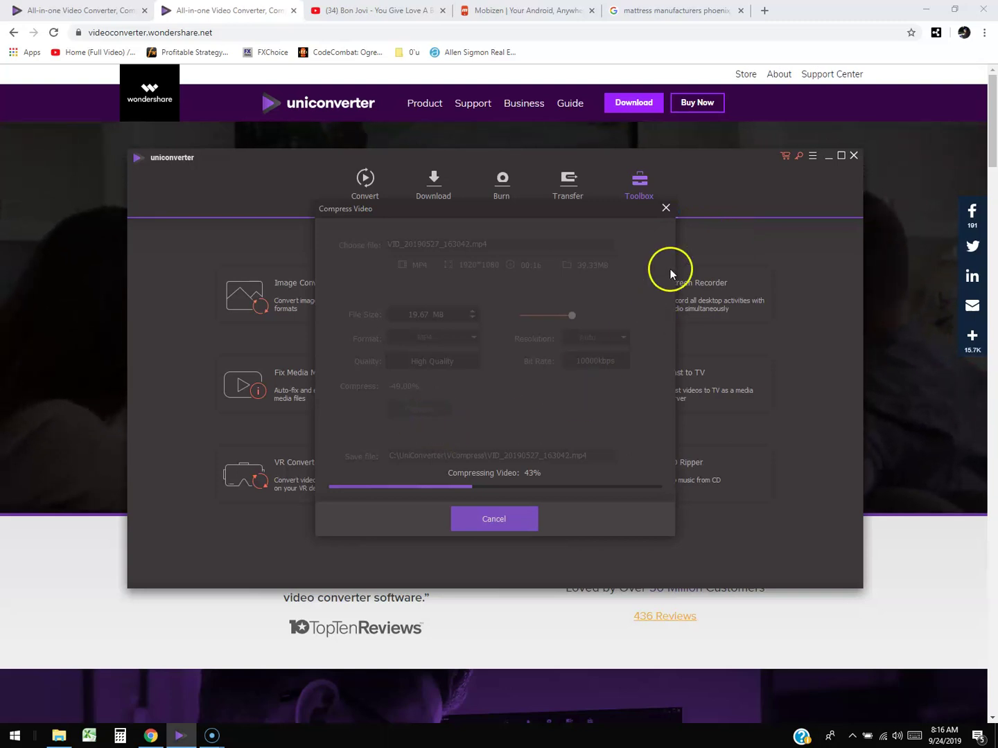
{"action": "left_click", "coordinate": [665, 209]}
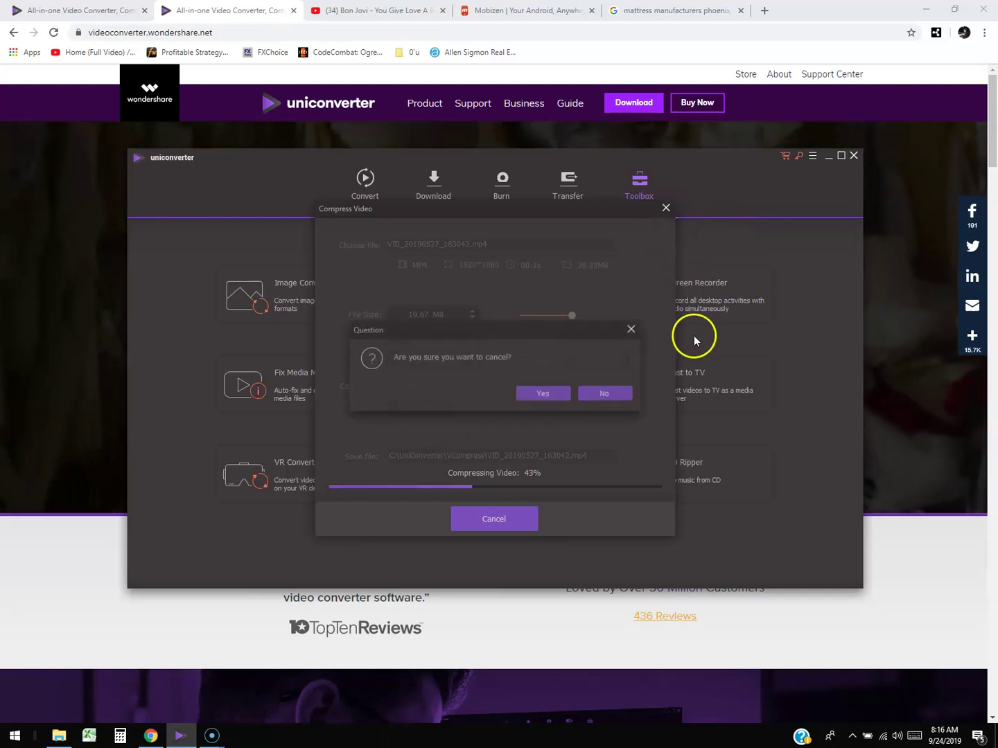
{"action": "left_click", "coordinate": [542, 394]}
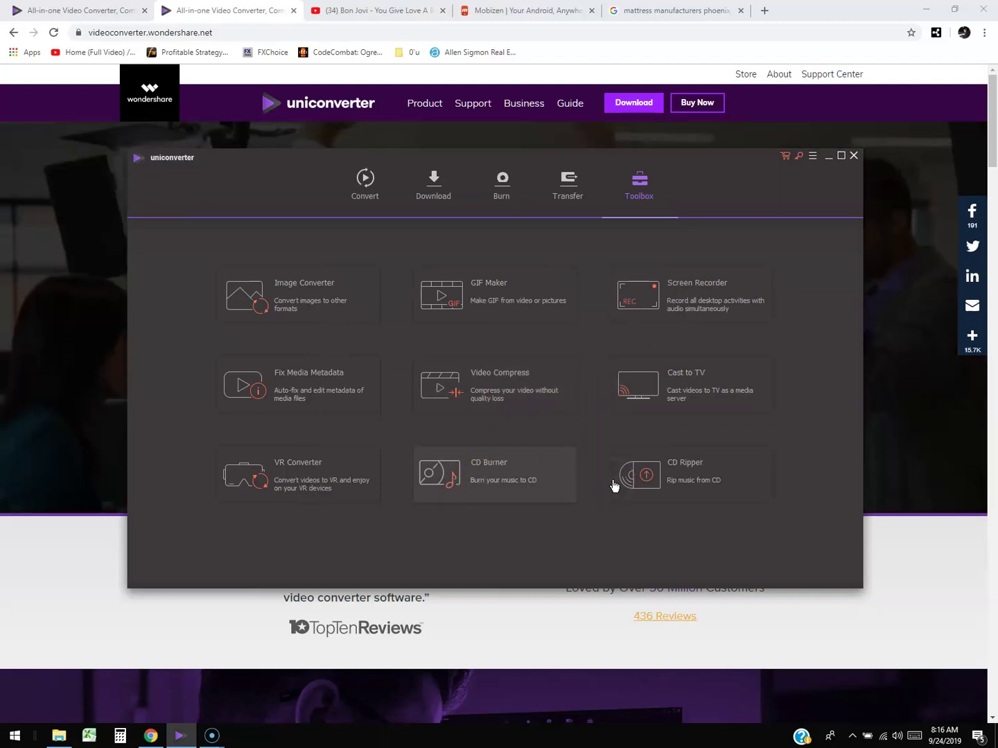
{"action": "left_click", "coordinate": [683, 472]}
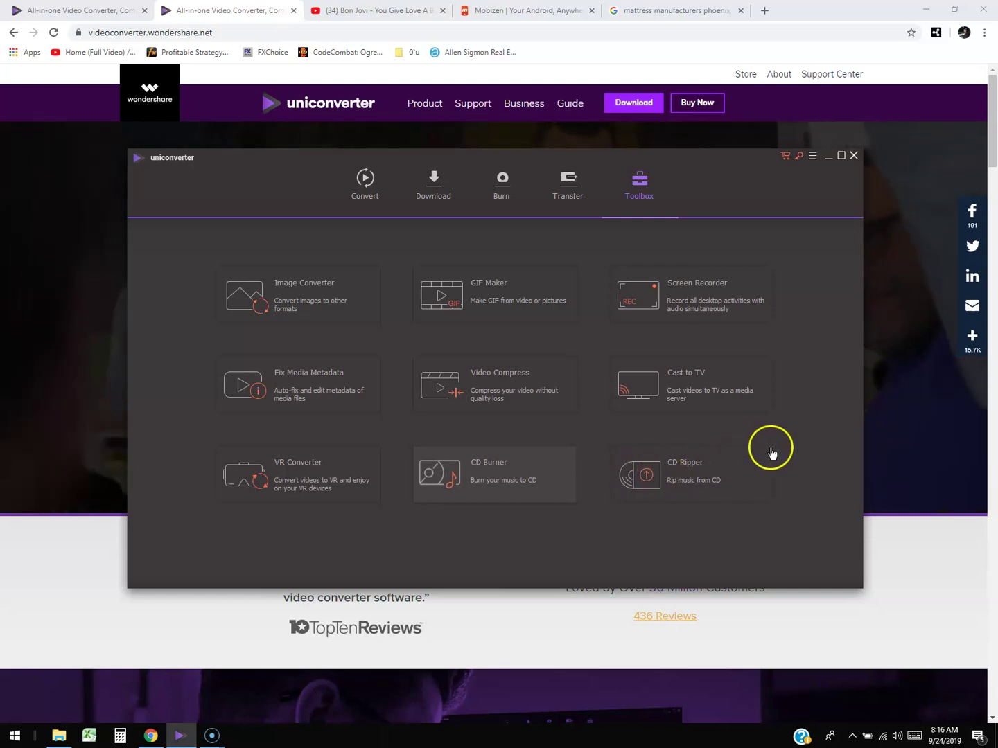
{"action": "left_click", "coordinate": [496, 487]}
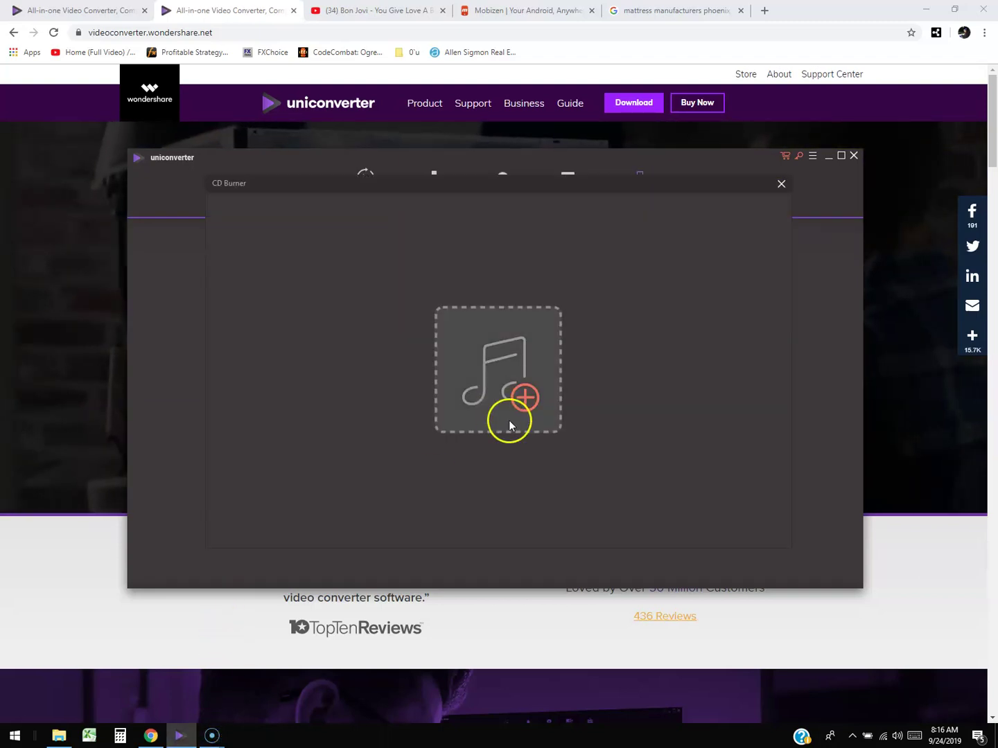
{"action": "left_click", "coordinate": [498, 378]}
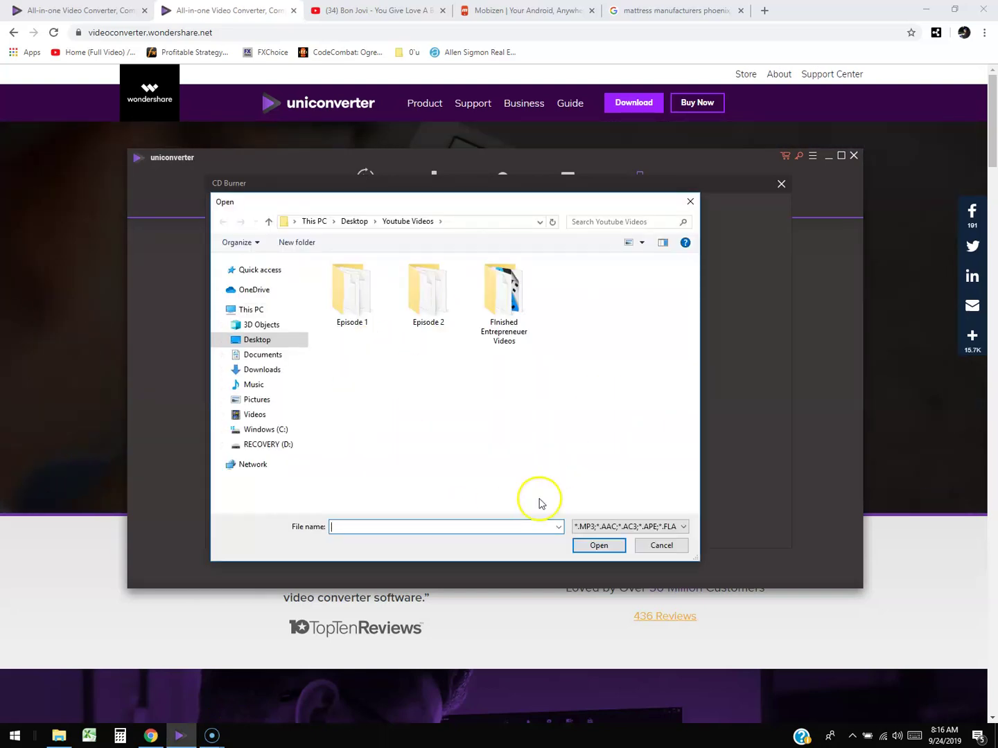
{"action": "left_click", "coordinate": [689, 202]}
{"action": "left_click", "coordinate": [781, 184]}
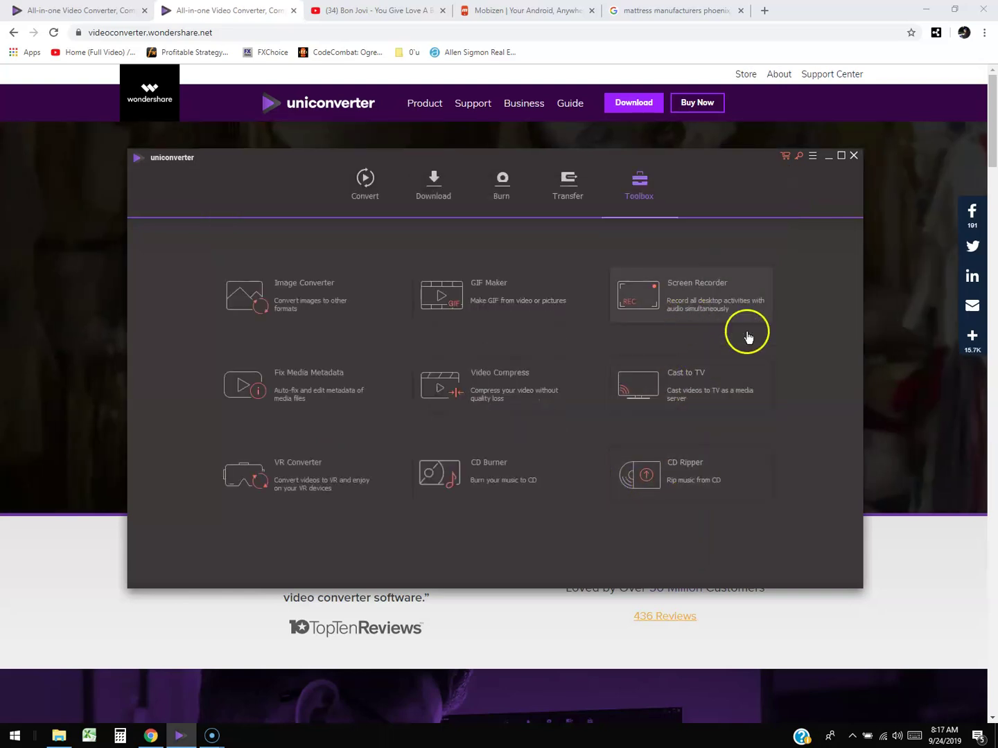
Open Screen Recorder on the trial and record about 7 seconds of the screen.
{"action": "left_click", "coordinate": [745, 320]}
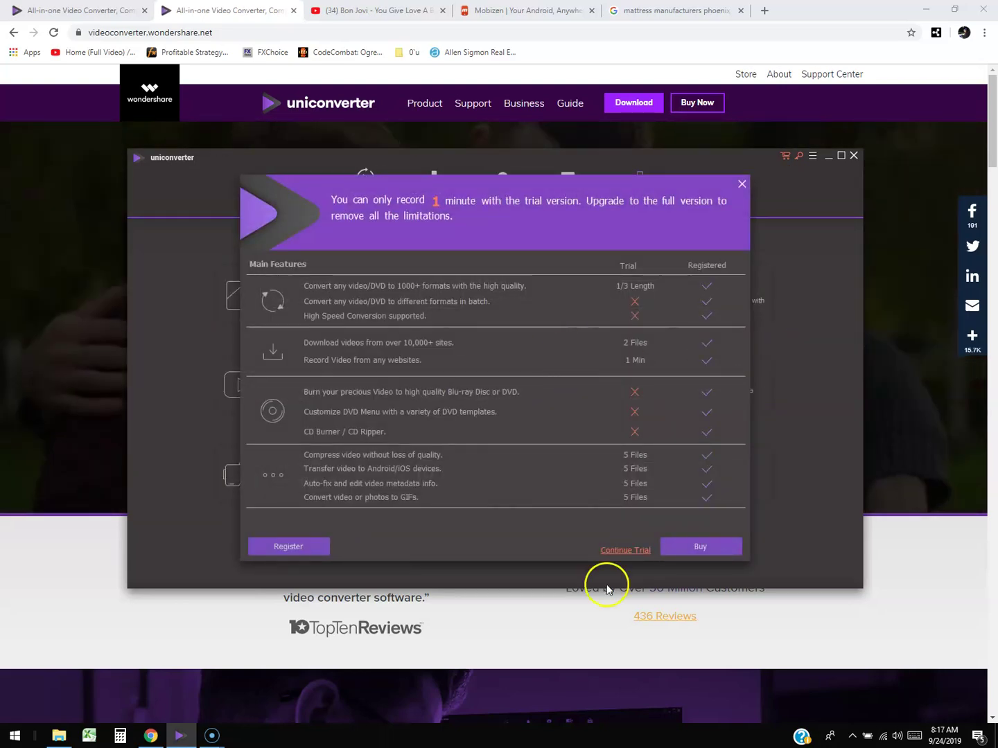
{"action": "left_click", "coordinate": [626, 550]}
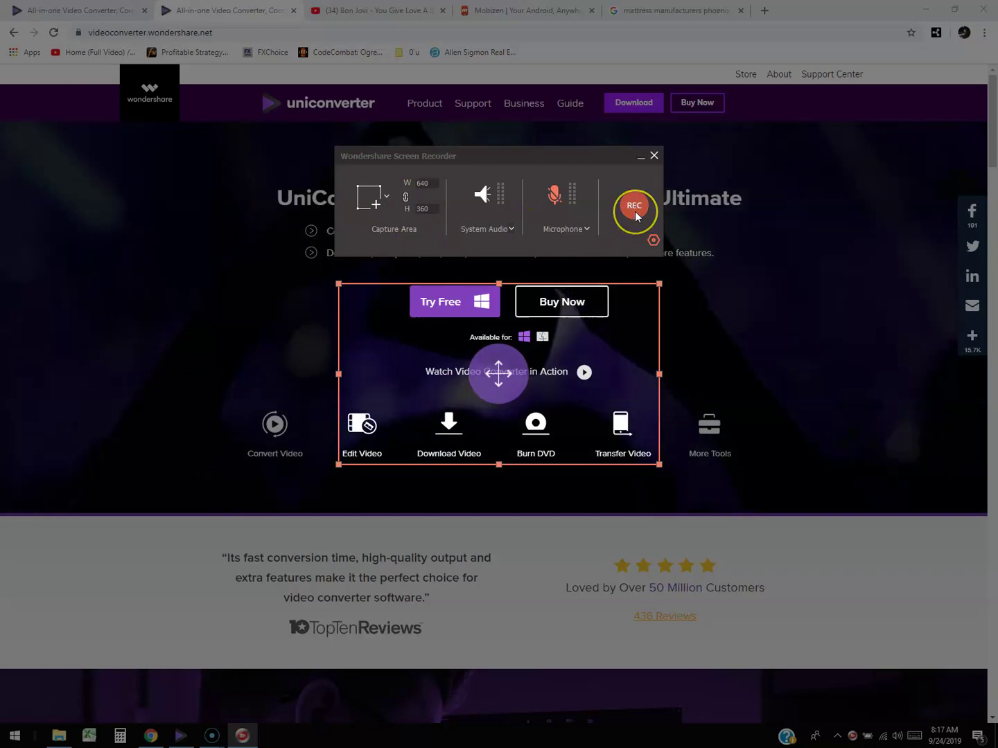
{"action": "left_click", "coordinate": [634, 208]}
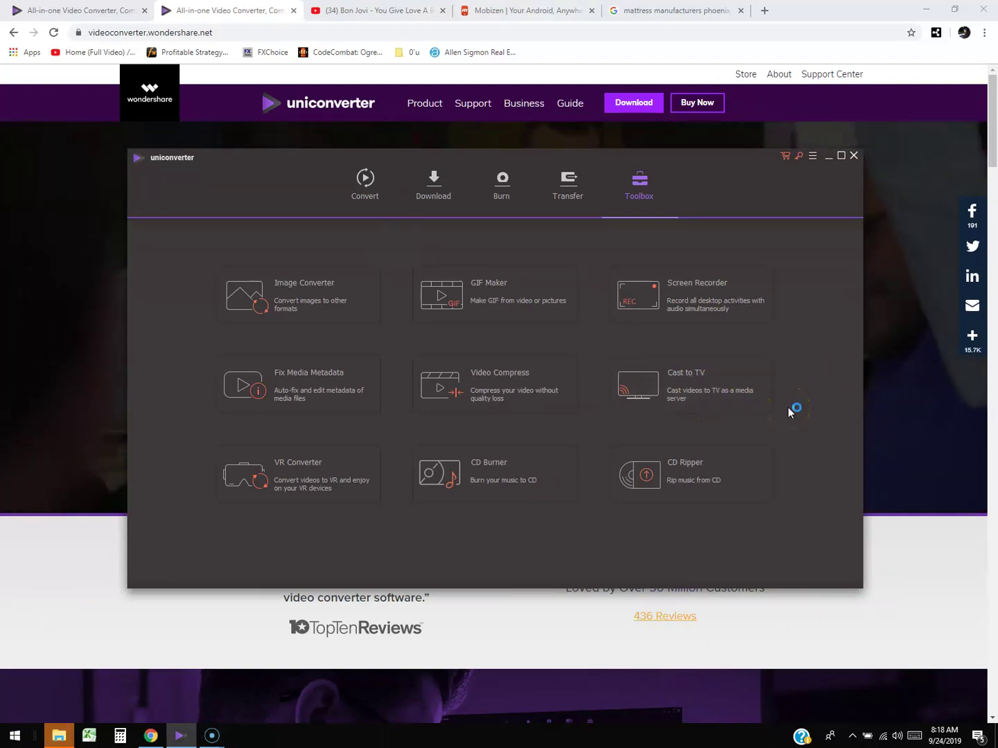
{"action": "left_click", "coordinate": [641, 393]}
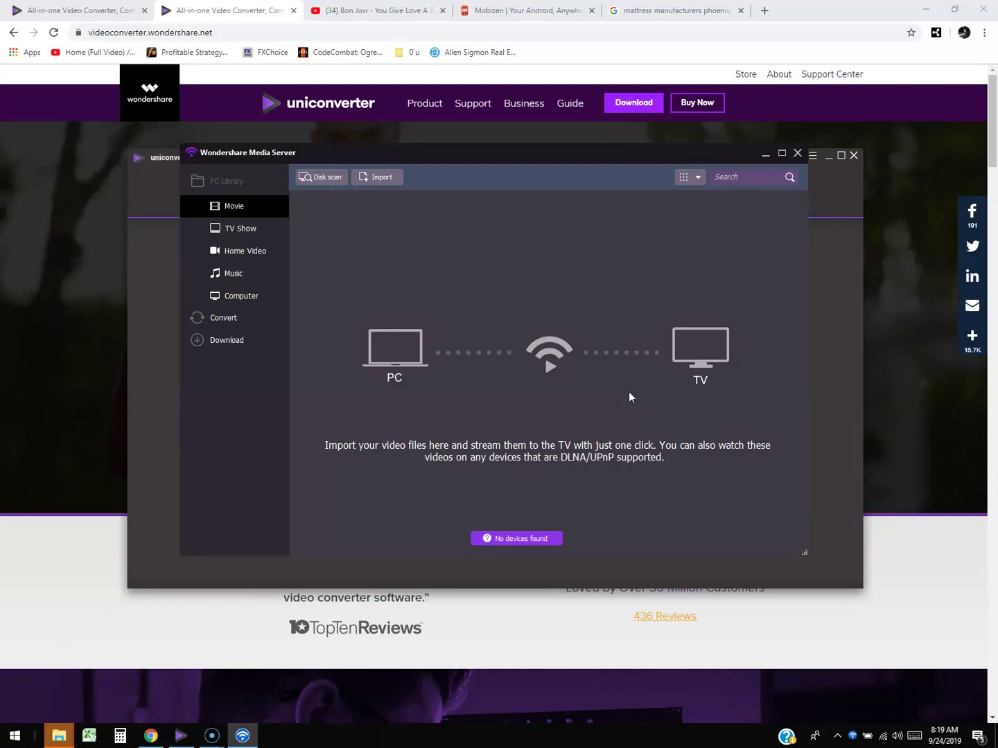
{"action": "left_click", "coordinate": [577, 397]}
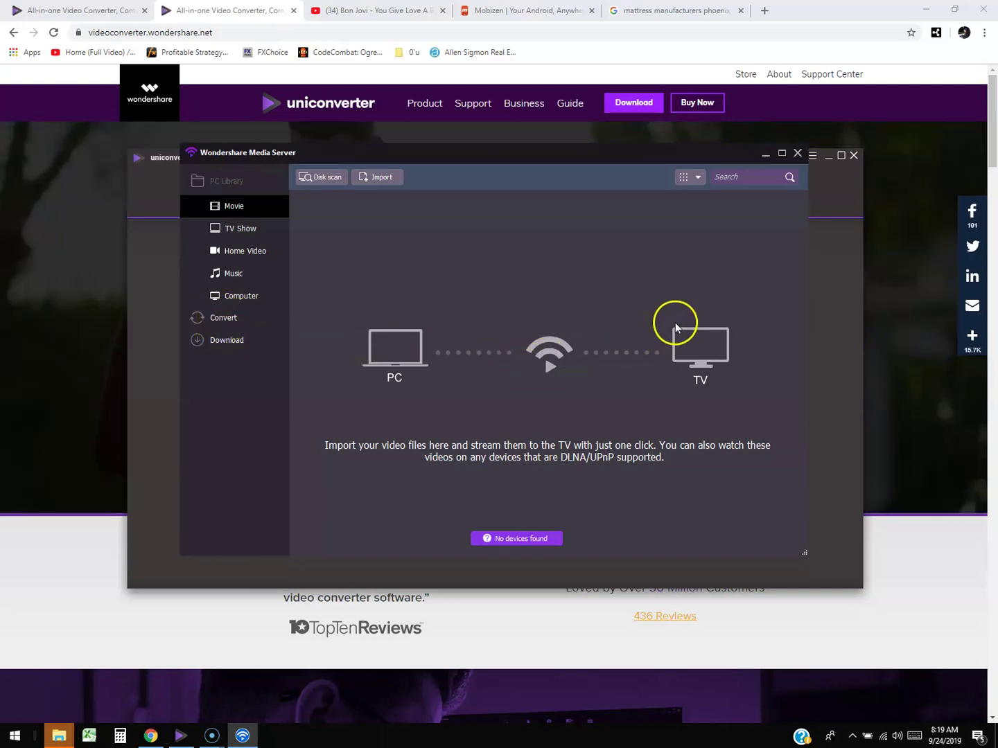
{"action": "left_click", "coordinate": [798, 154]}
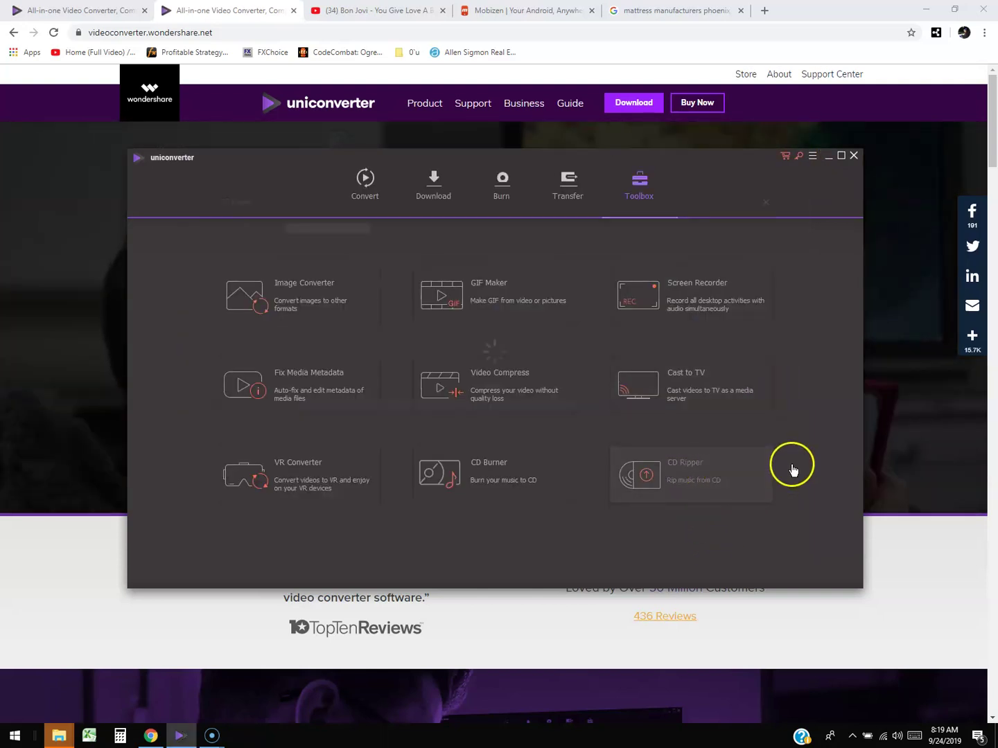
{"action": "left_click", "coordinate": [789, 463]}
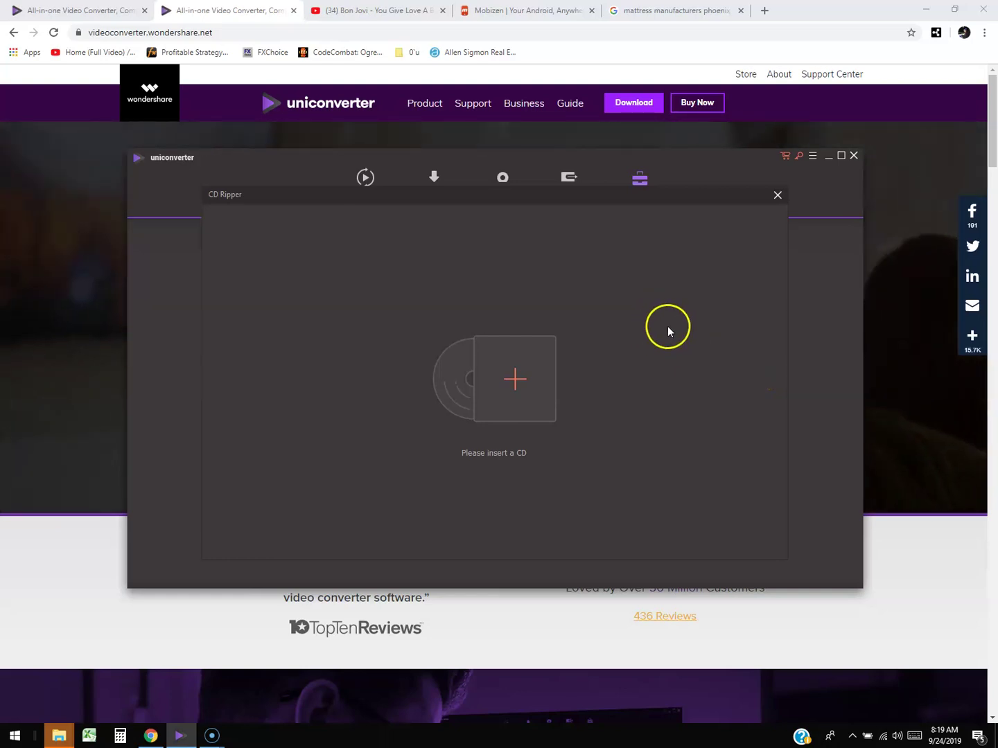
{"action": "left_click", "coordinate": [776, 197]}
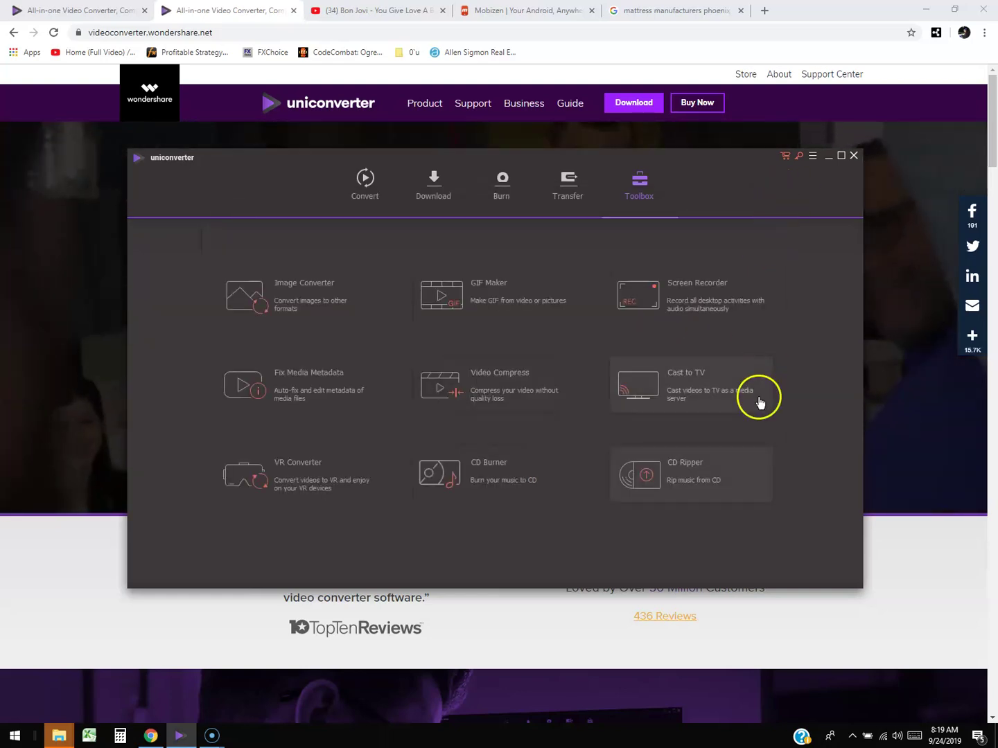
From the converted-files list, open the UniConverter purchase page in Google Chrome.
{"action": "left_click", "coordinate": [363, 182]}
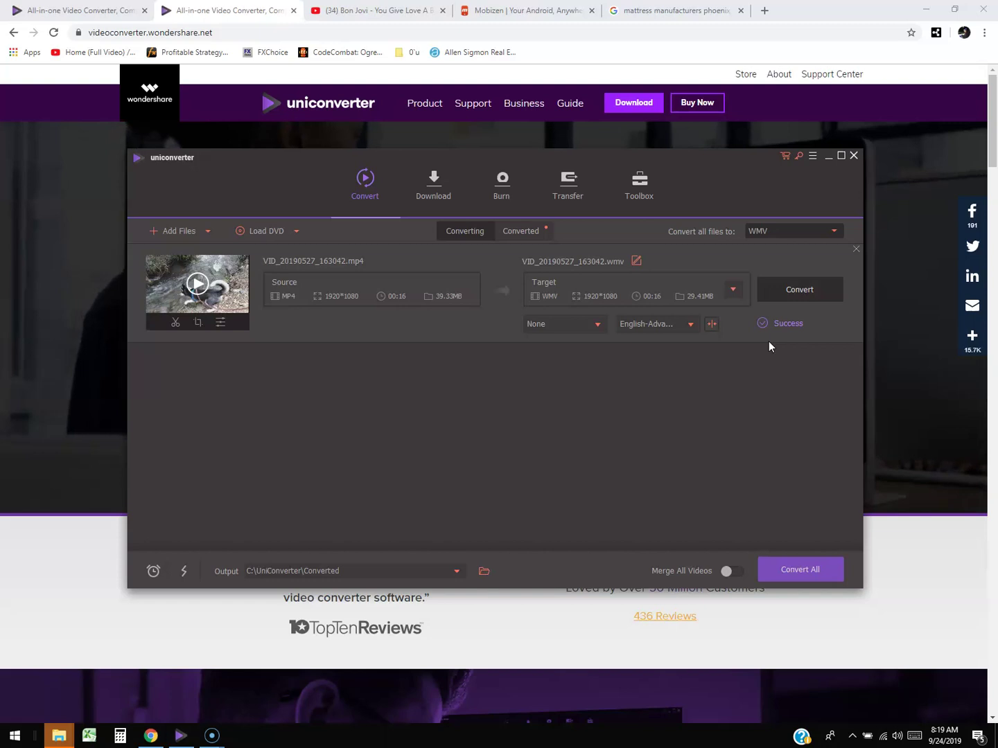
{"action": "left_click", "coordinate": [769, 341]}
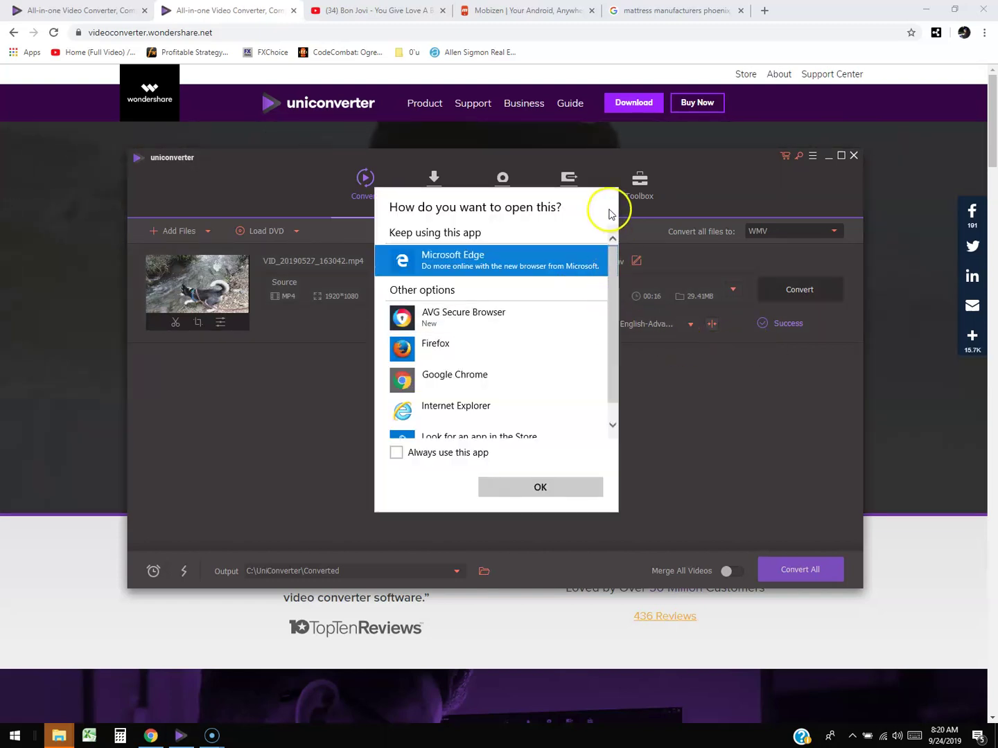
{"action": "left_click", "coordinate": [477, 380]}
{"action": "left_click", "coordinate": [533, 489]}
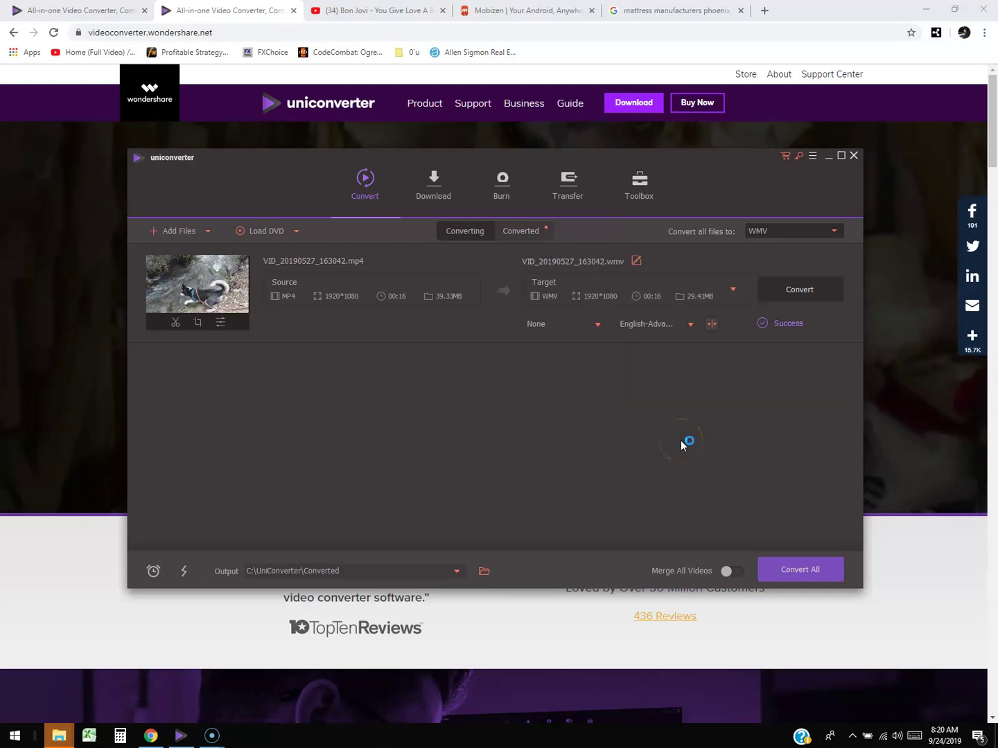
{"action": "left_click", "coordinate": [546, 434]}
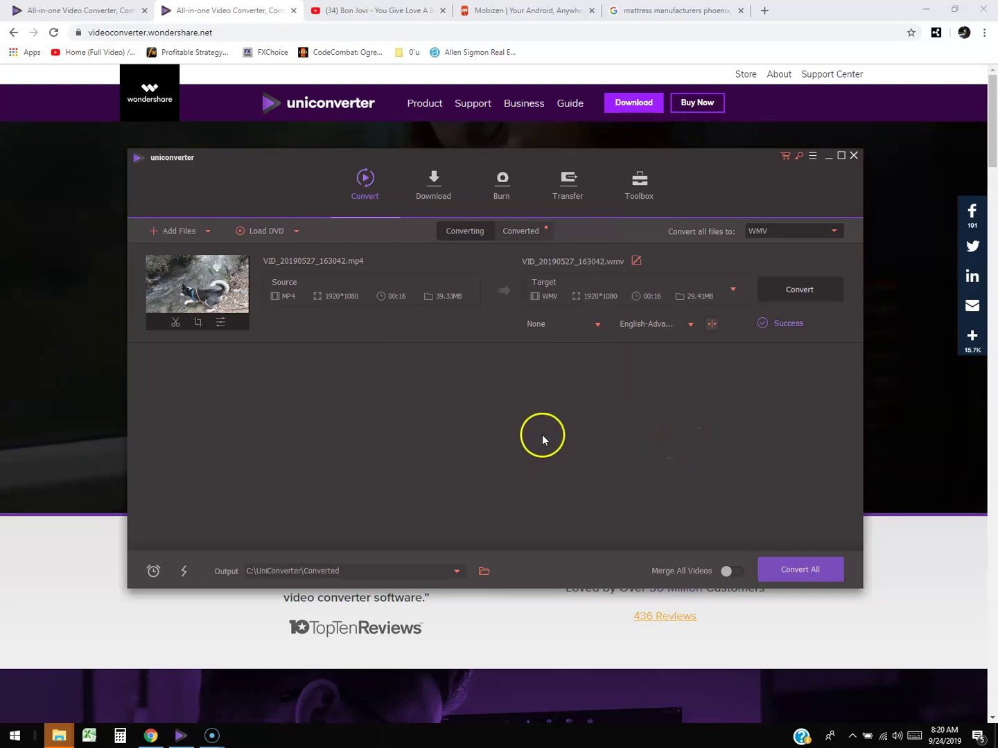